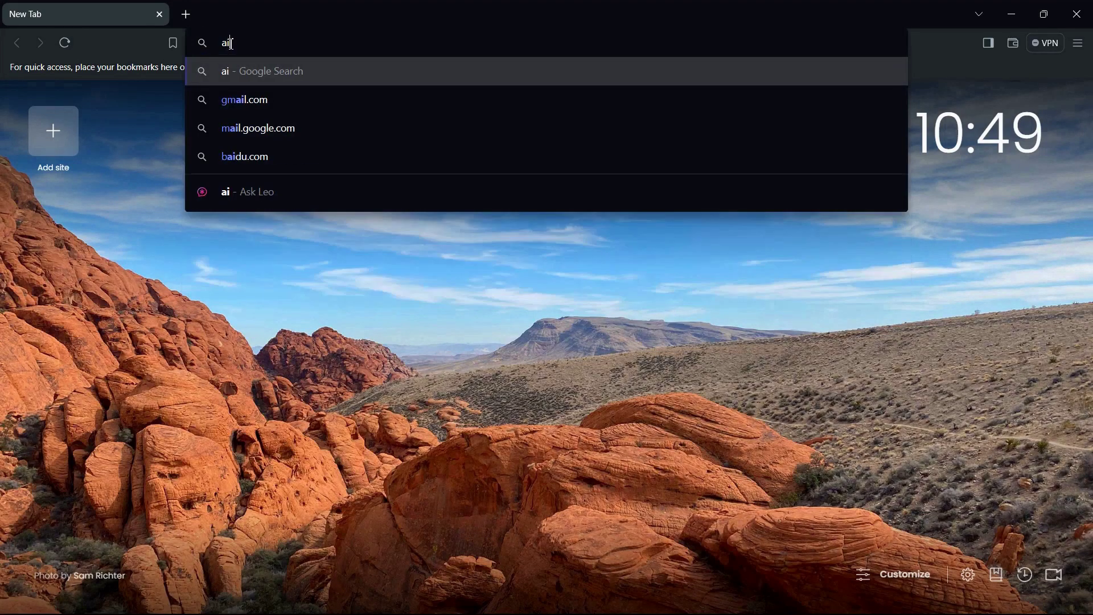
Step: Search for 'airfoil tools' and open the Airfoil plotter (n63412-il) result
type("oil tools")
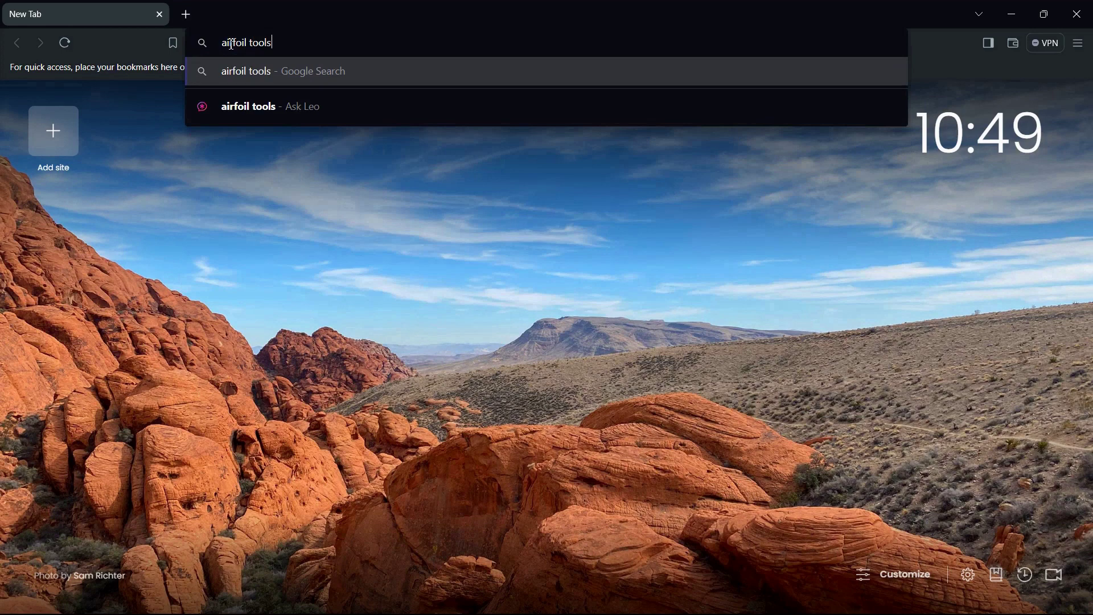
key("Return")
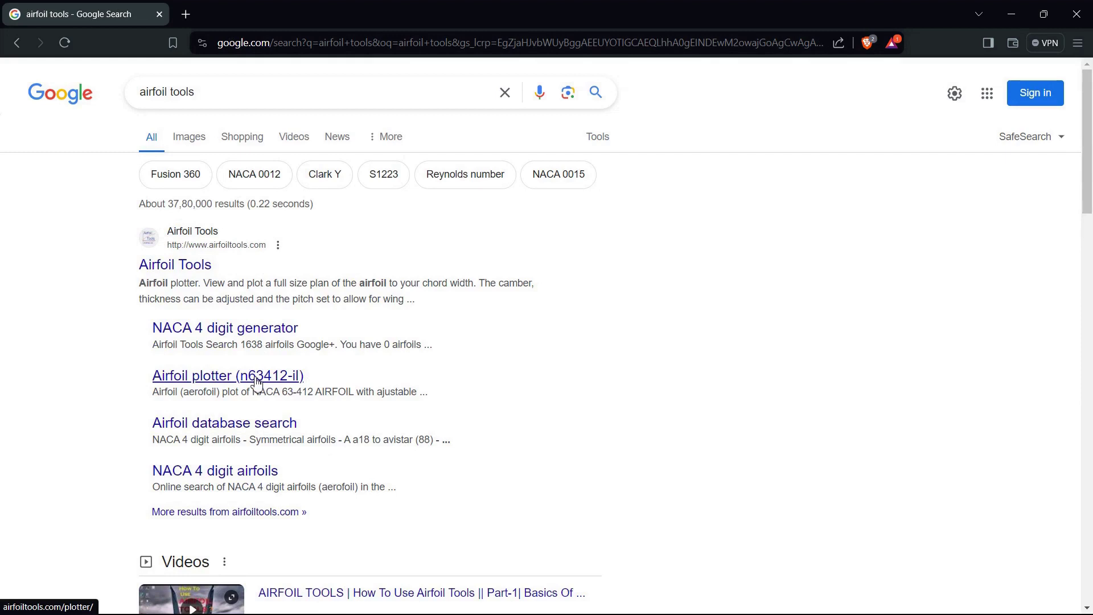
left_click(257, 377)
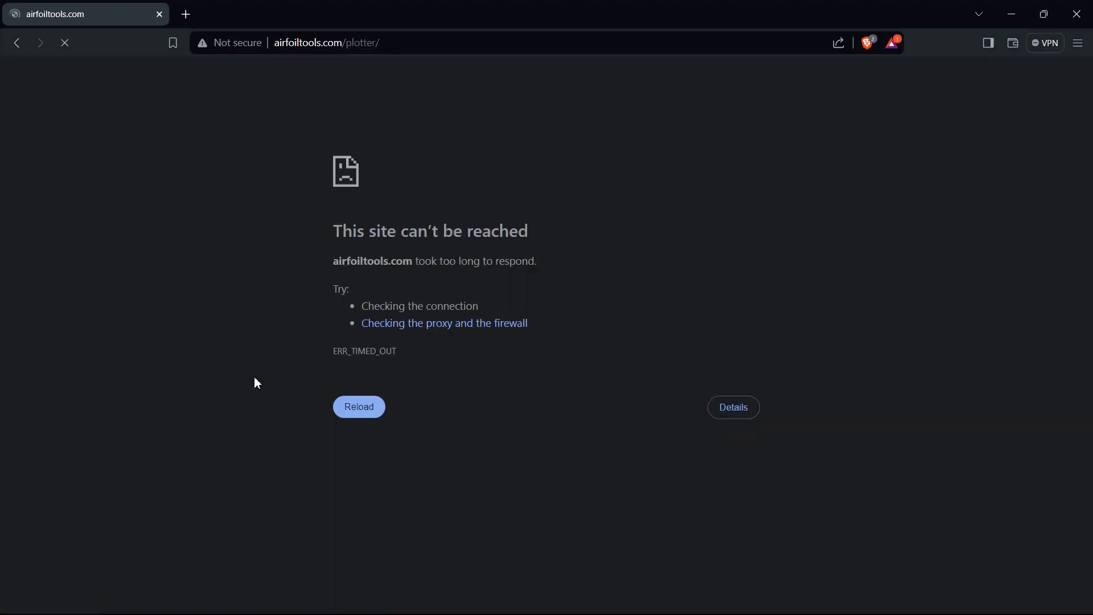
Step: Pick fx63137-il, the Wortmann FX 63-137 airfoil, from the plotter's Airfoil list
scroll(480, 366, "down", 1)
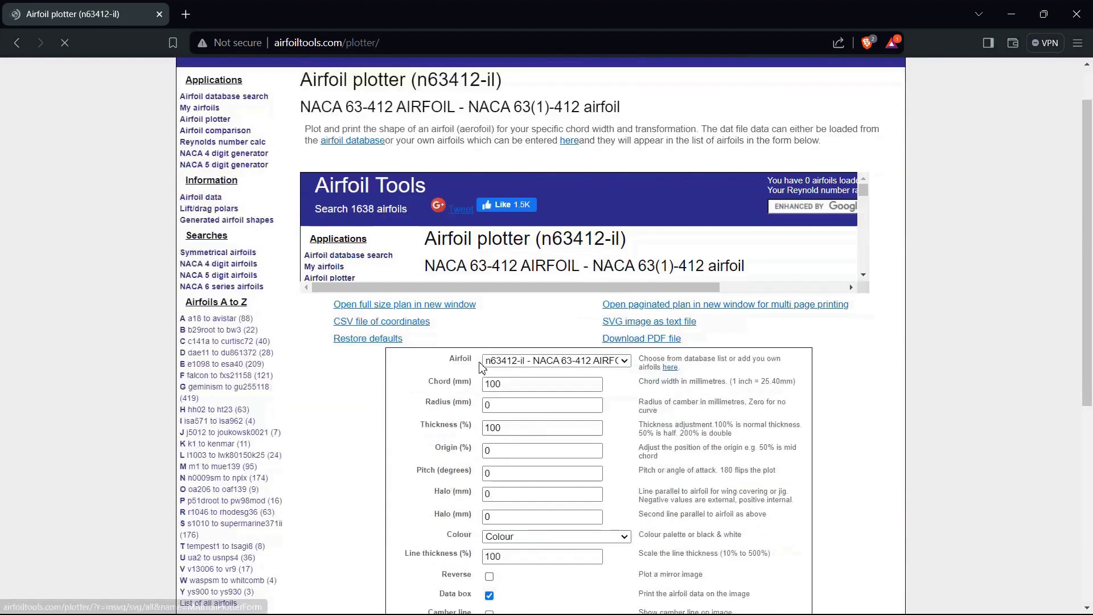
left_click(584, 347)
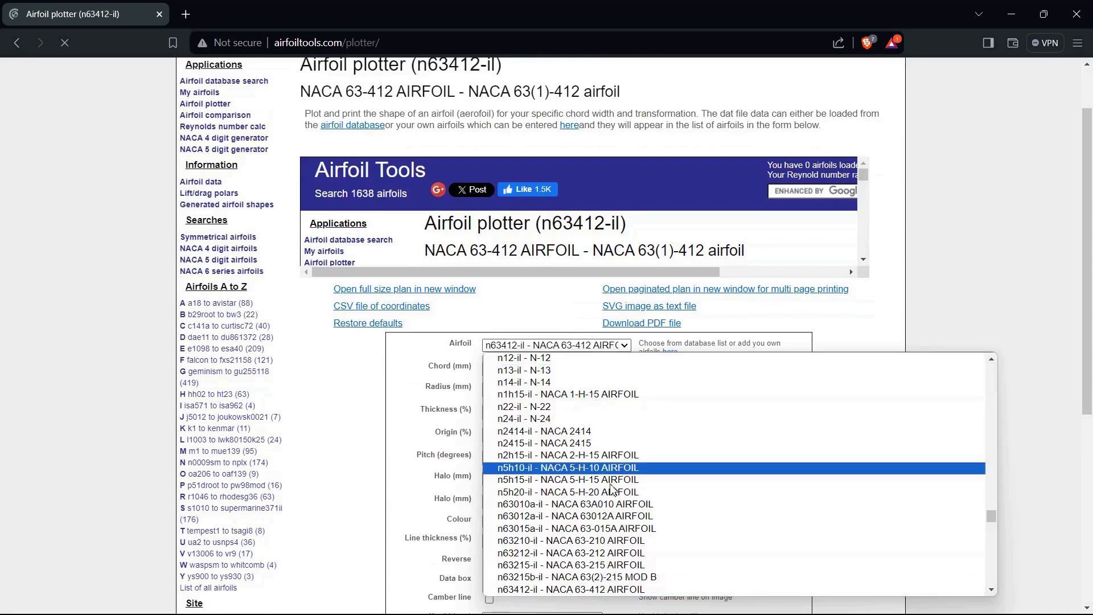
scroll(611, 488, "up", 20)
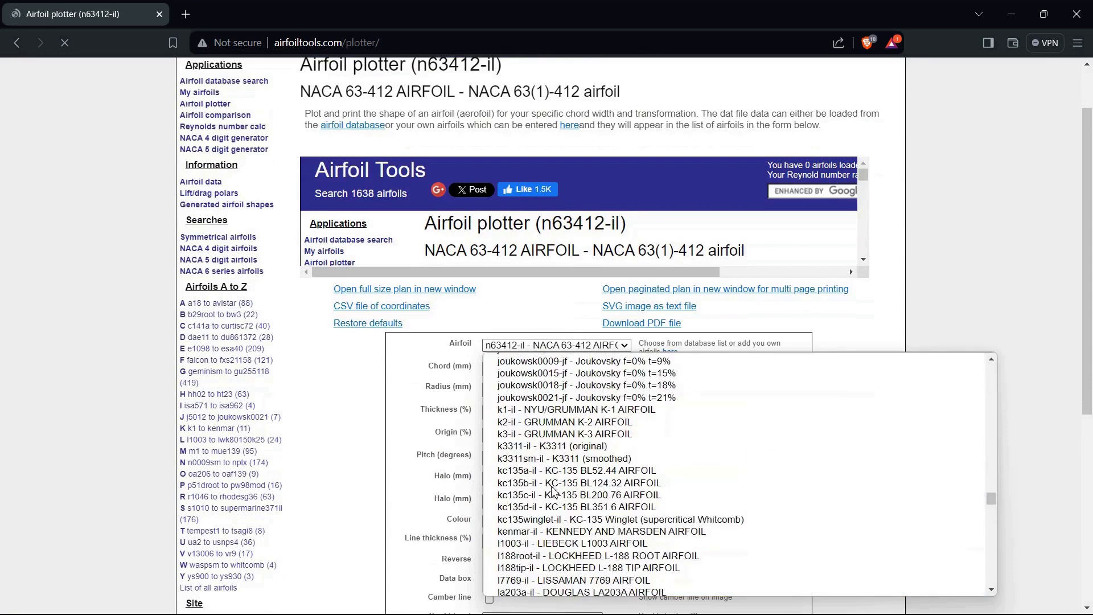
scroll(554, 491, "up", 20)
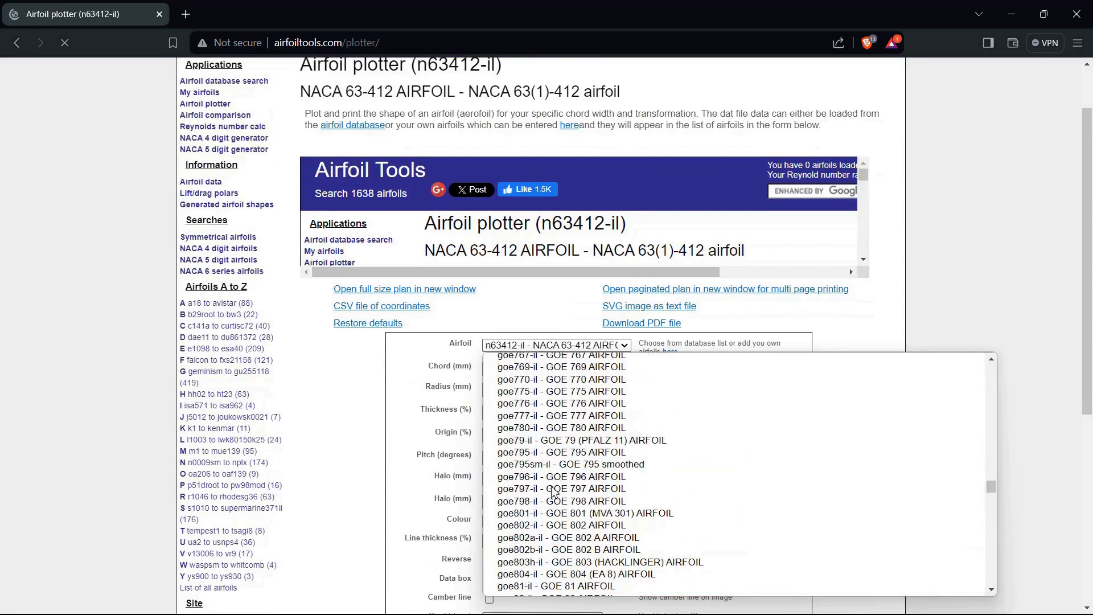
scroll(553, 492, "up", 10)
scroll(553, 493, "up", 10)
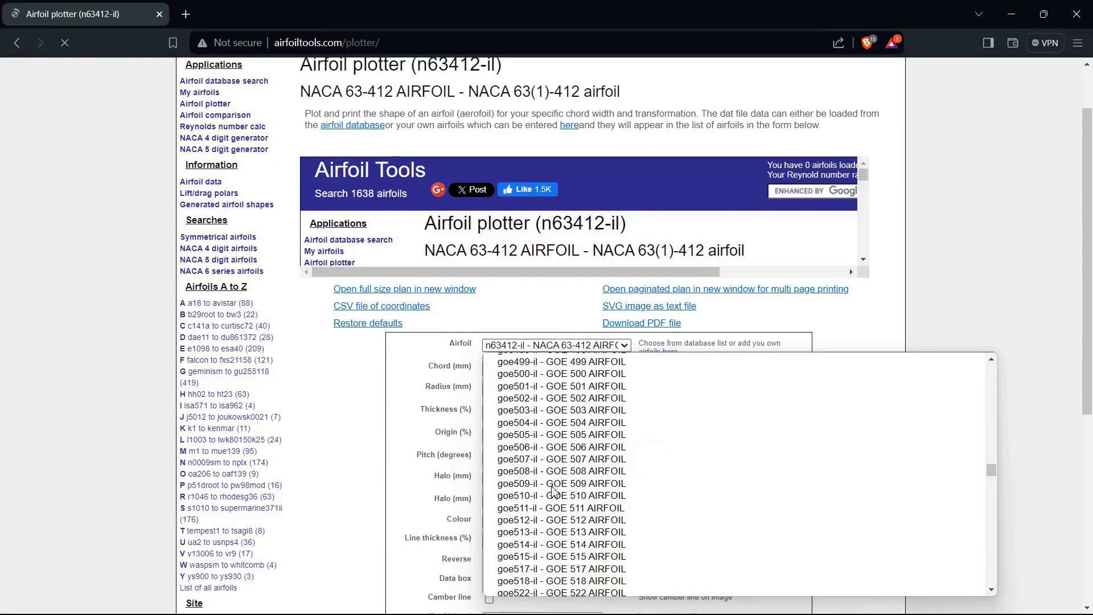
scroll(554, 490, "up", 20)
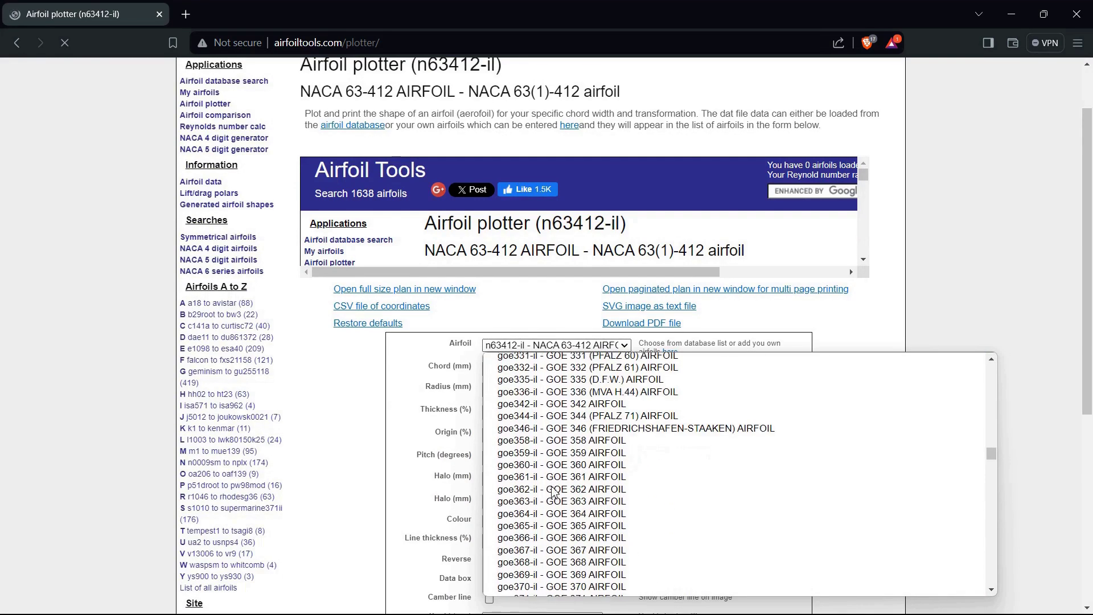
scroll(554, 493, "up", 20)
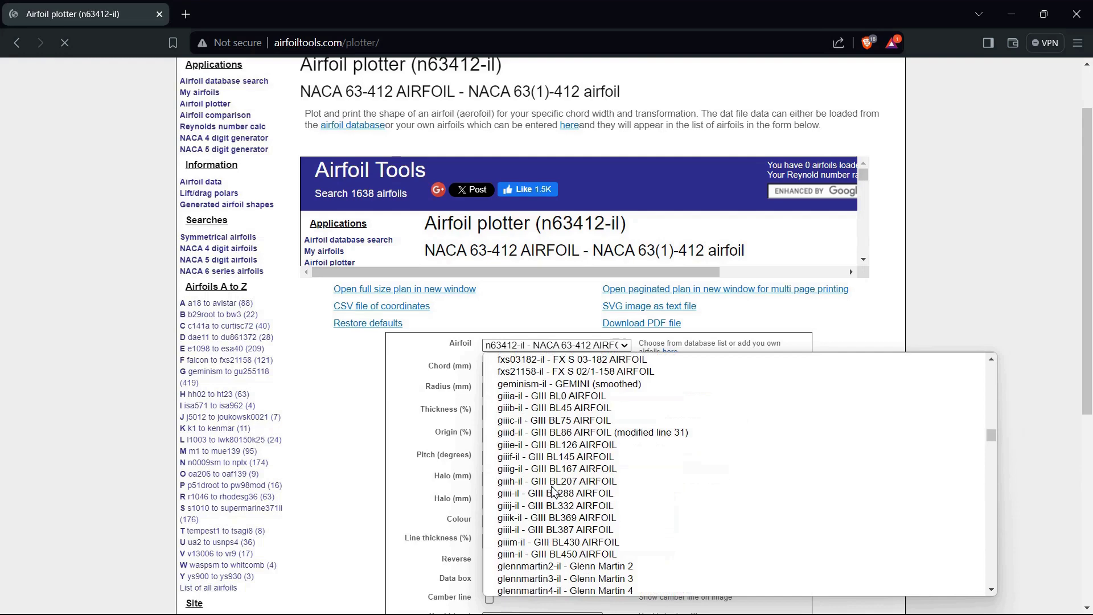
scroll(554, 493, "up", 5)
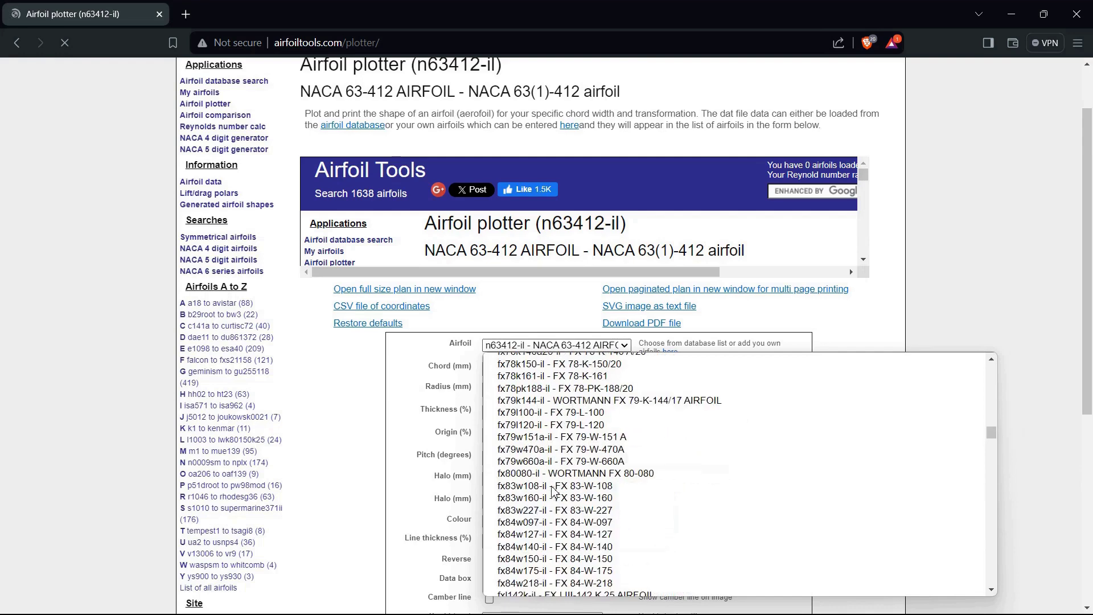
scroll(554, 490, "up", 10)
scroll(554, 493, "up", 10)
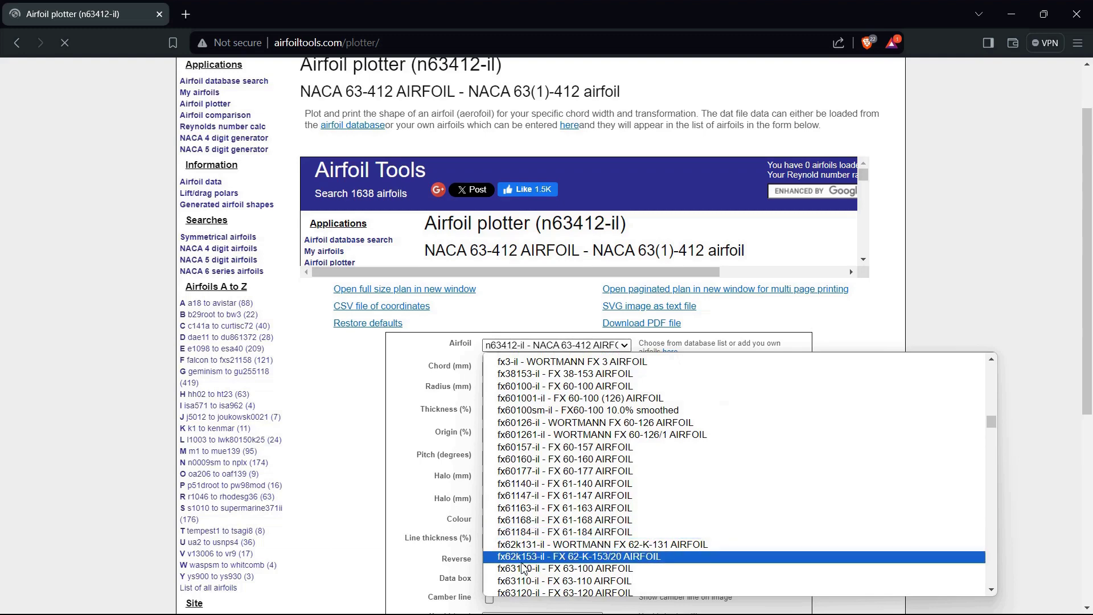
scroll(523, 566, "down", 5)
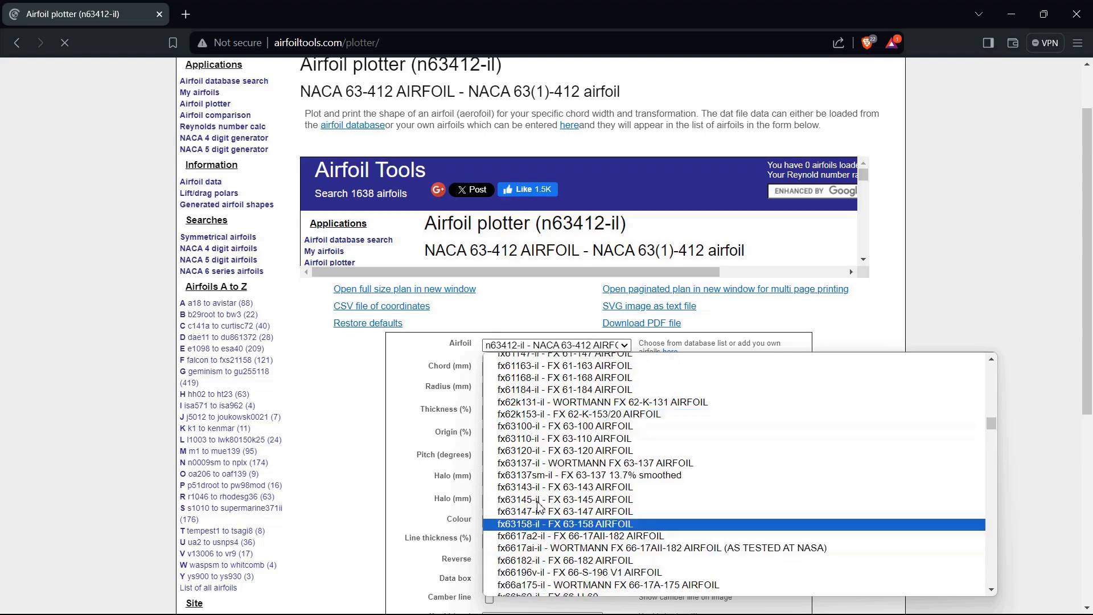
left_click(539, 463)
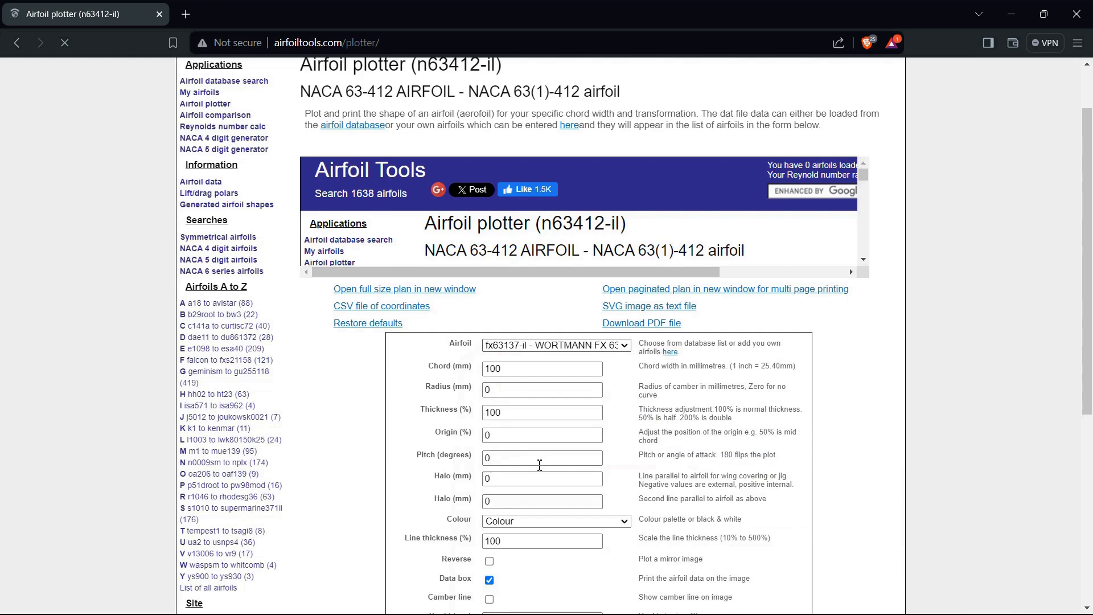
Step: Download the coordinates CSV as fx63137-il.csv into the Downloads folder
scroll(381, 430, "down", 5)
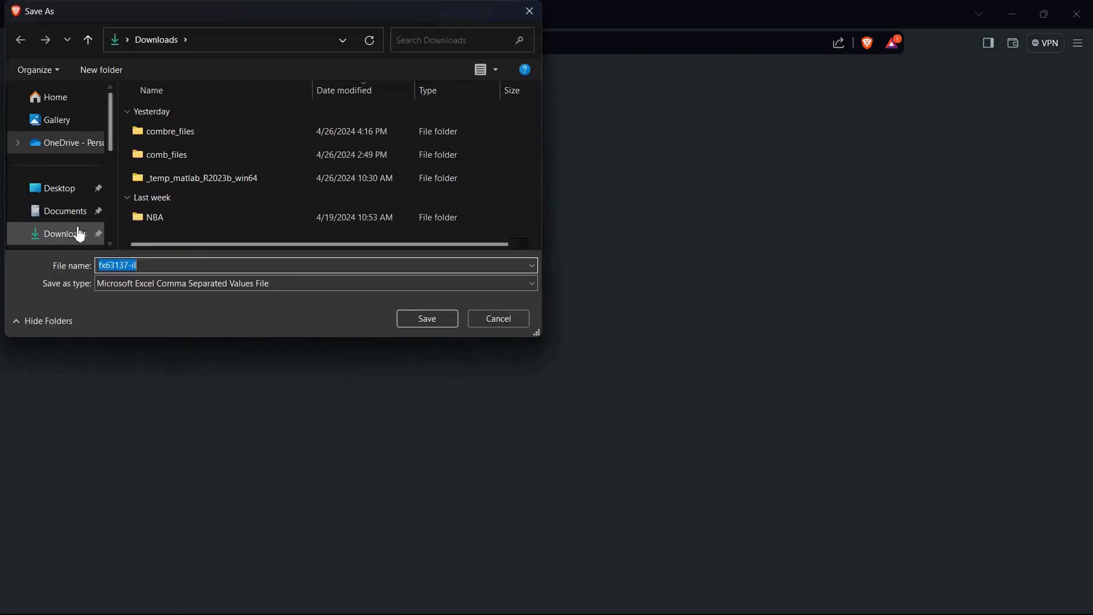
left_click(77, 233)
left_click(446, 319)
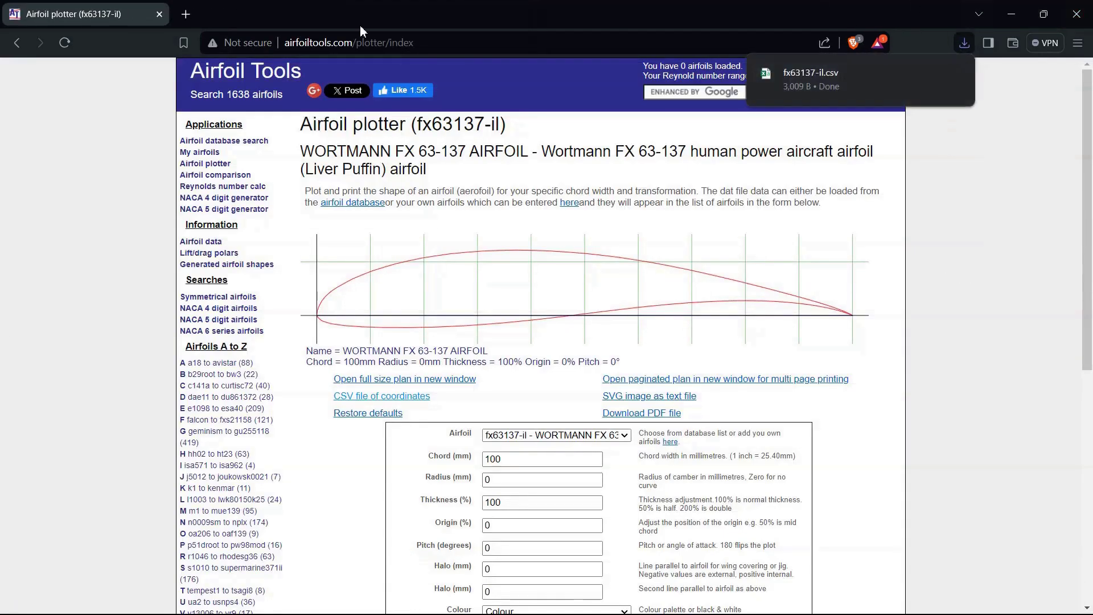
Step: Refresh the desktop
left_click(159, 17)
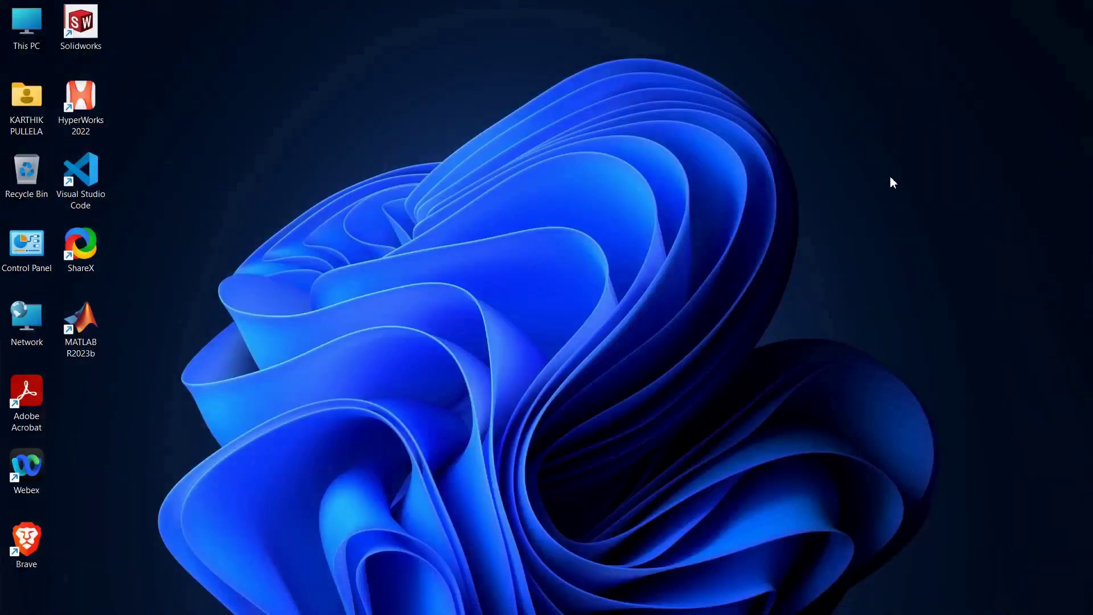
right_click(890, 178)
left_click(923, 238)
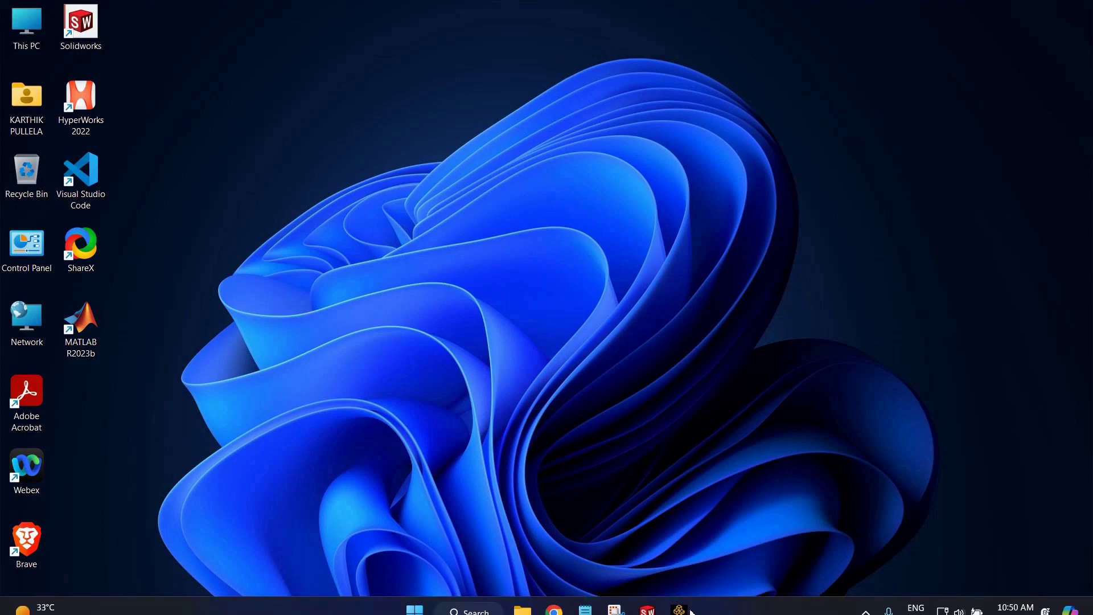
Step: Open fx63137-il.csv from the Downloads folder in Excel
left_click(523, 608)
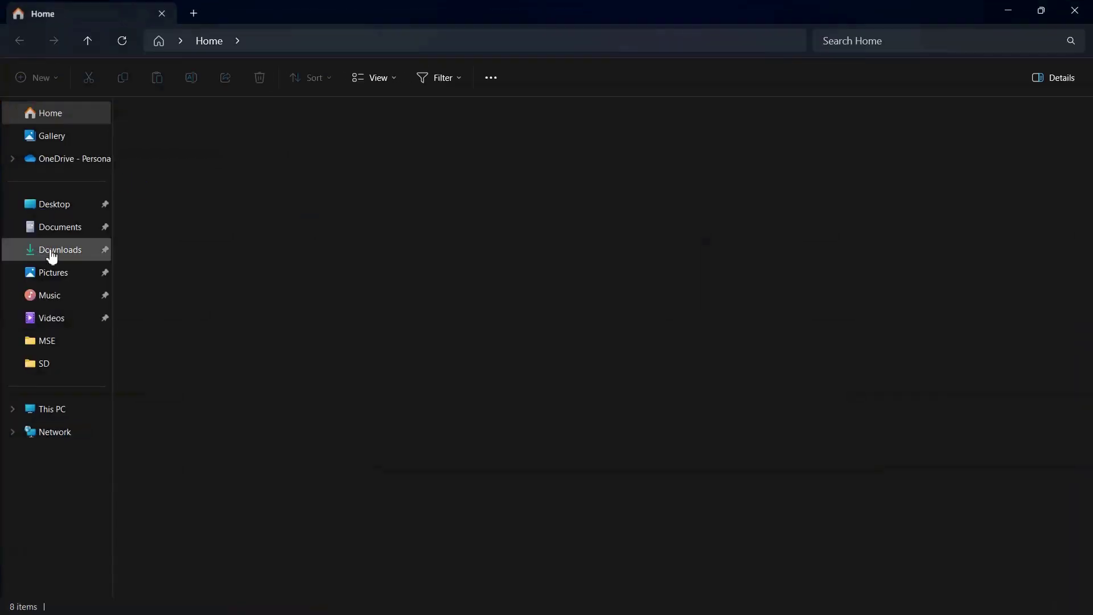
left_click(52, 251)
left_click(174, 149)
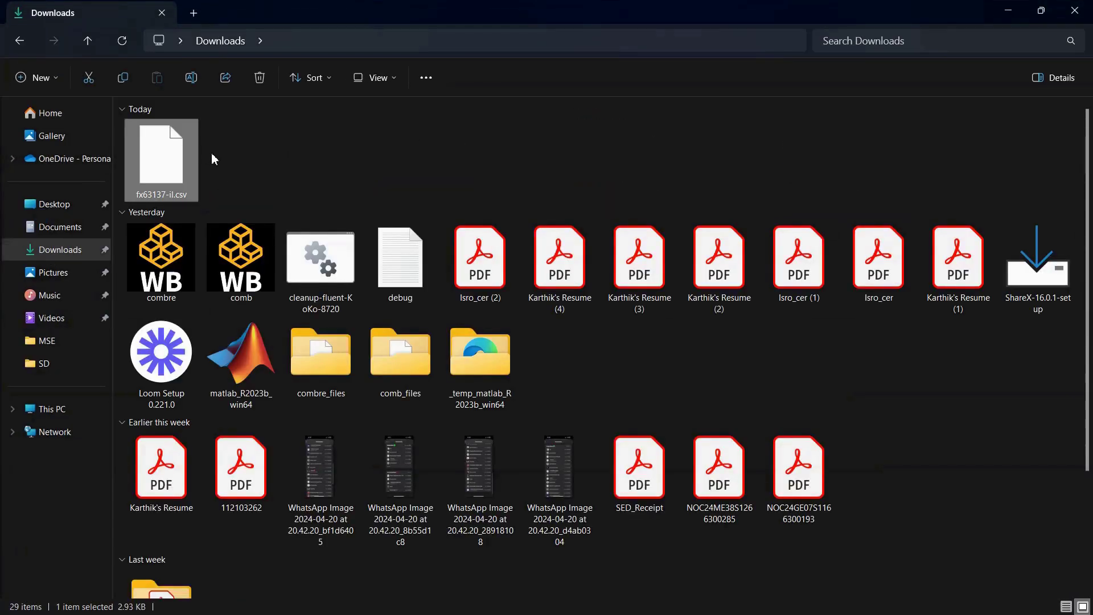
right_click(171, 146)
left_click(296, 189)
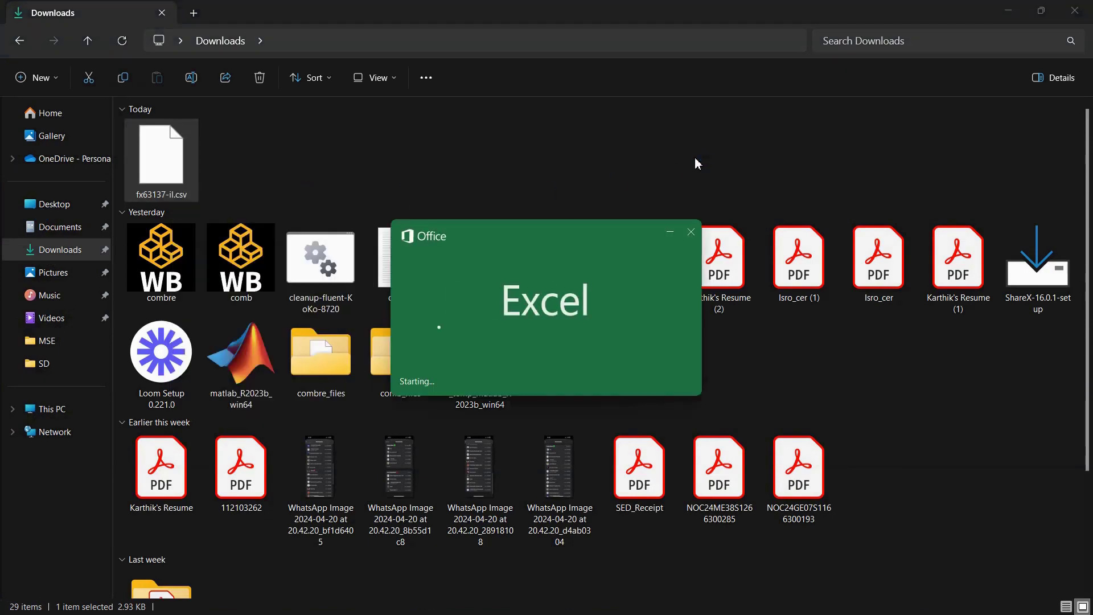
Step: Fill column C with zeros from C10 down to row 106 as the Z coordinates
left_click(1008, 10)
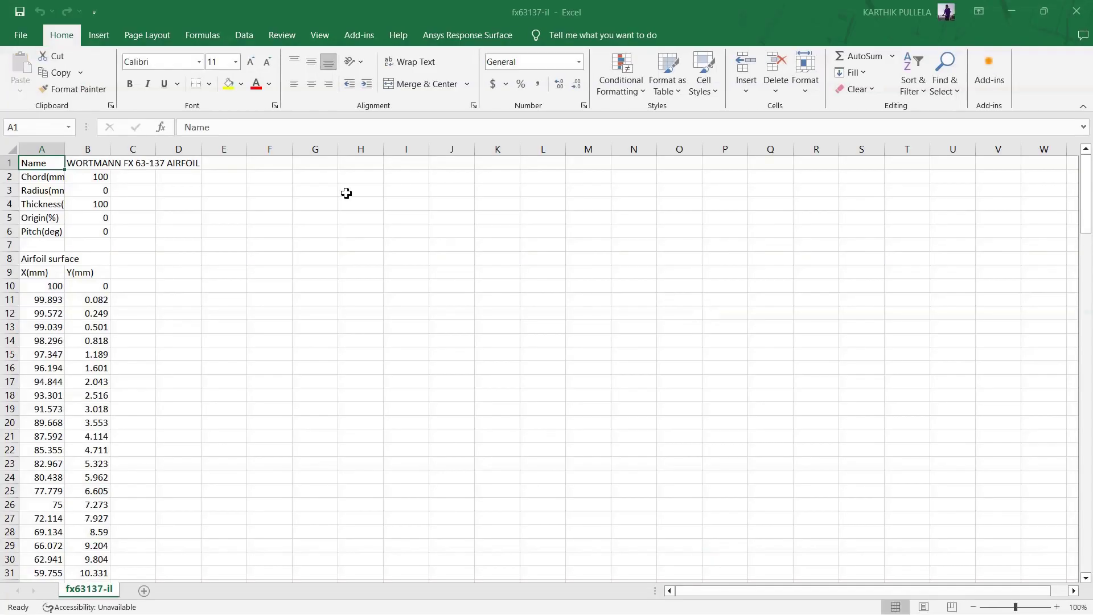
left_click(124, 287)
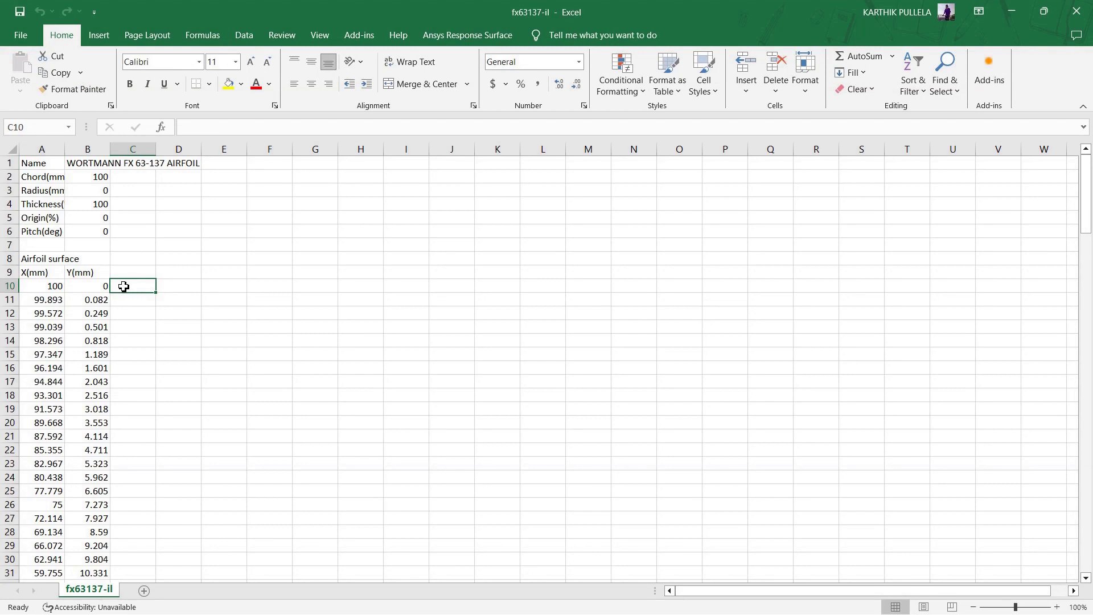
type("0")
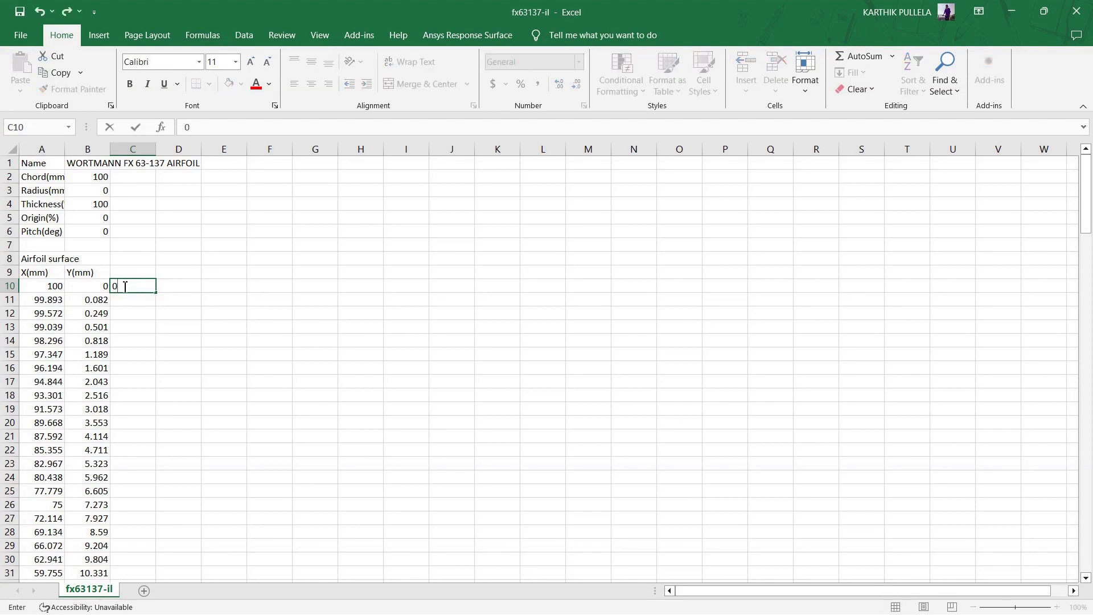
left_click(128, 289)
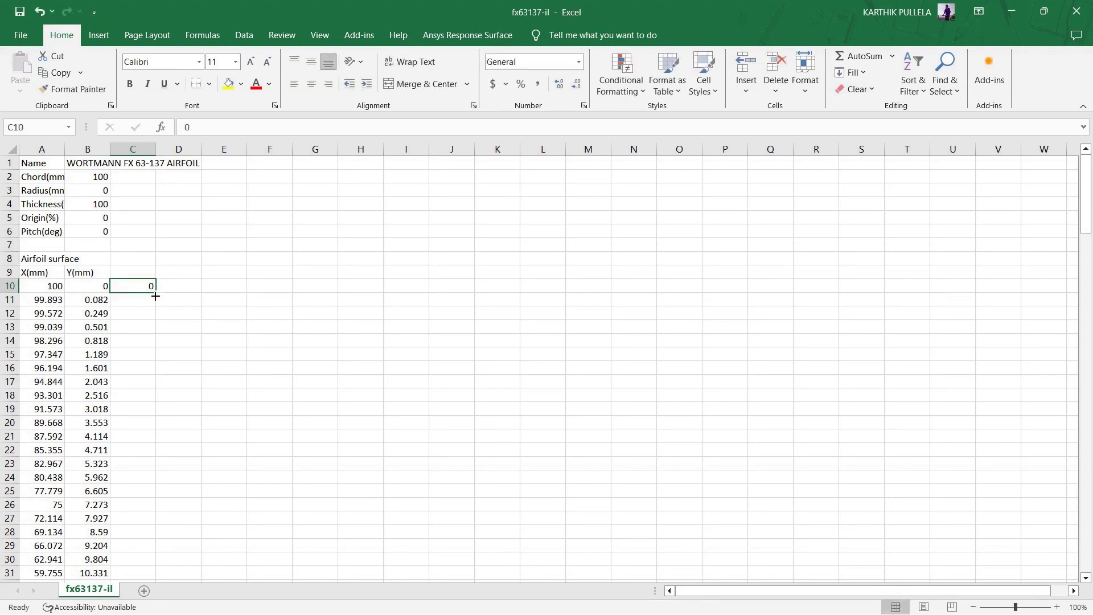
double_click(157, 293)
scroll(169, 407, "down", 14)
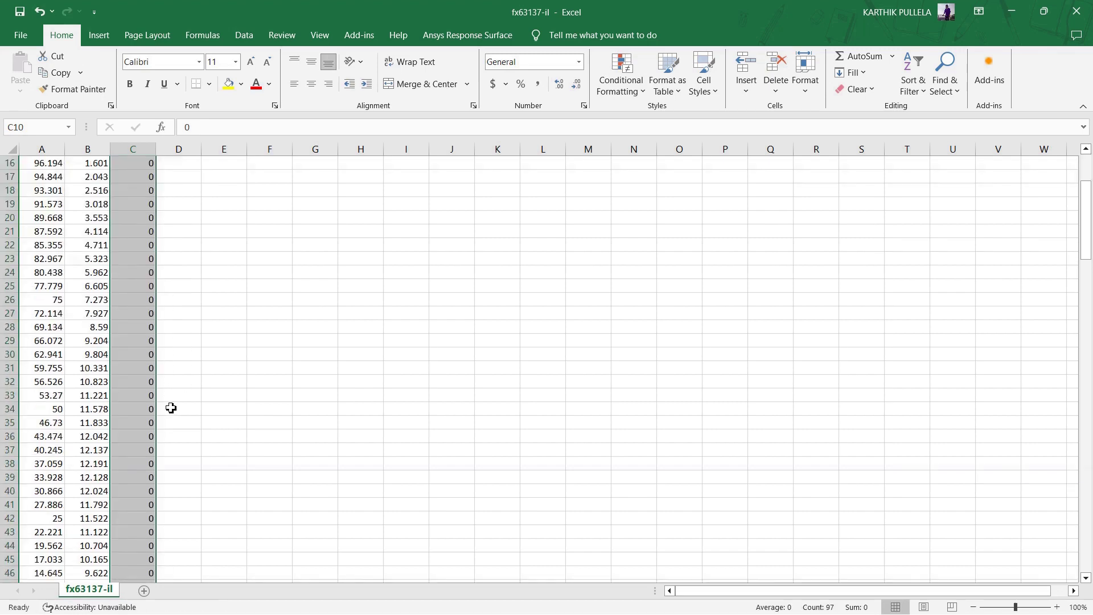
scroll(169, 408, "down", 11)
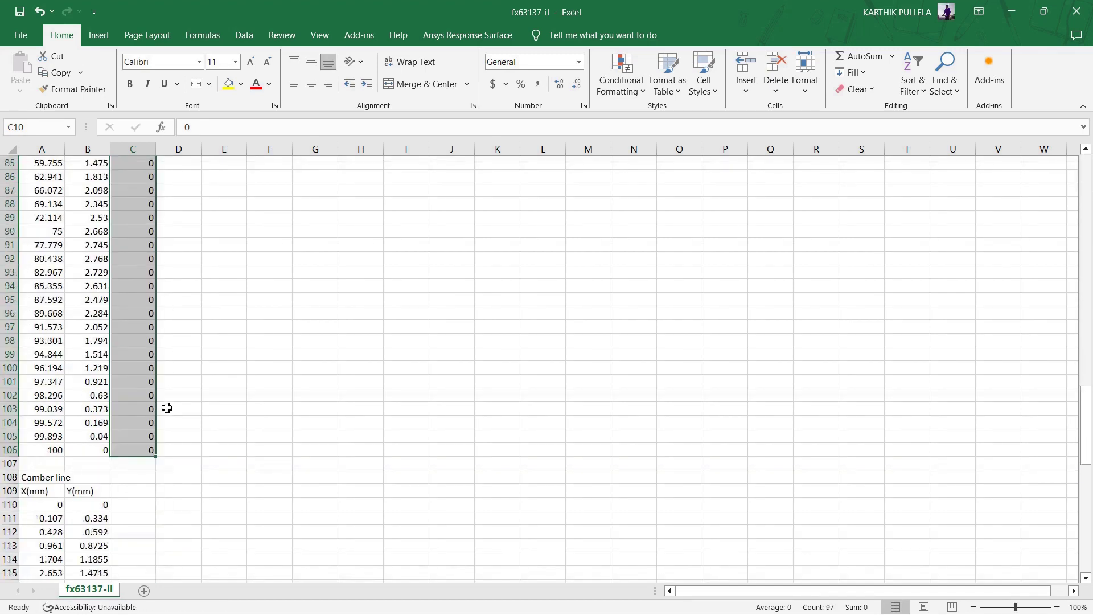
scroll(167, 407, "up", 20)
scroll(167, 407, "up", 8)
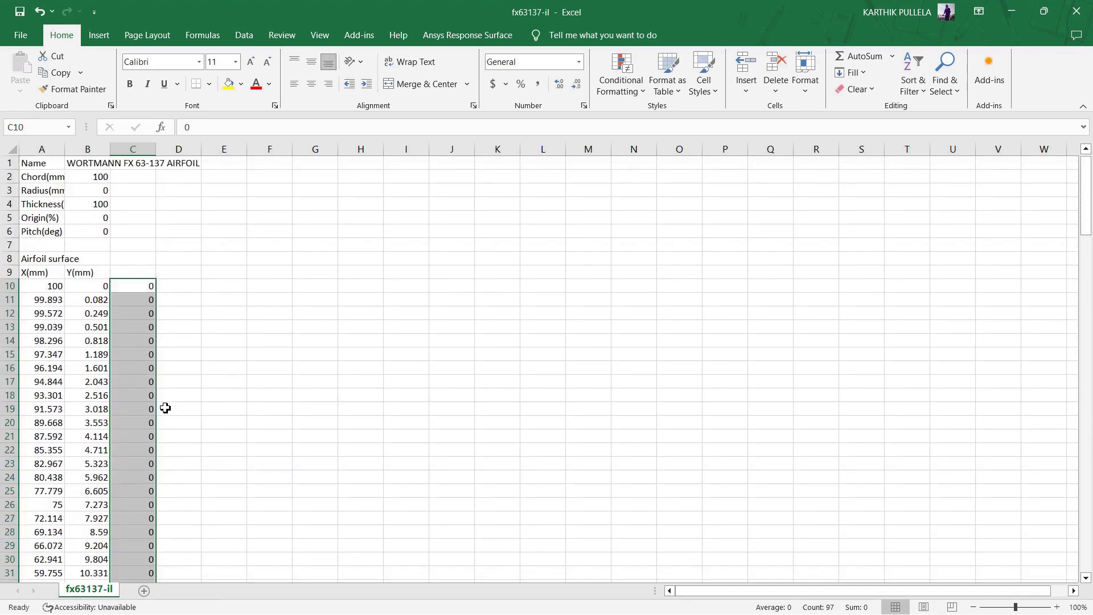
Step: Copy the coordinate block A10:C106 and minimize Excel
left_click(43, 286)
key("ctrl+shift+Right")
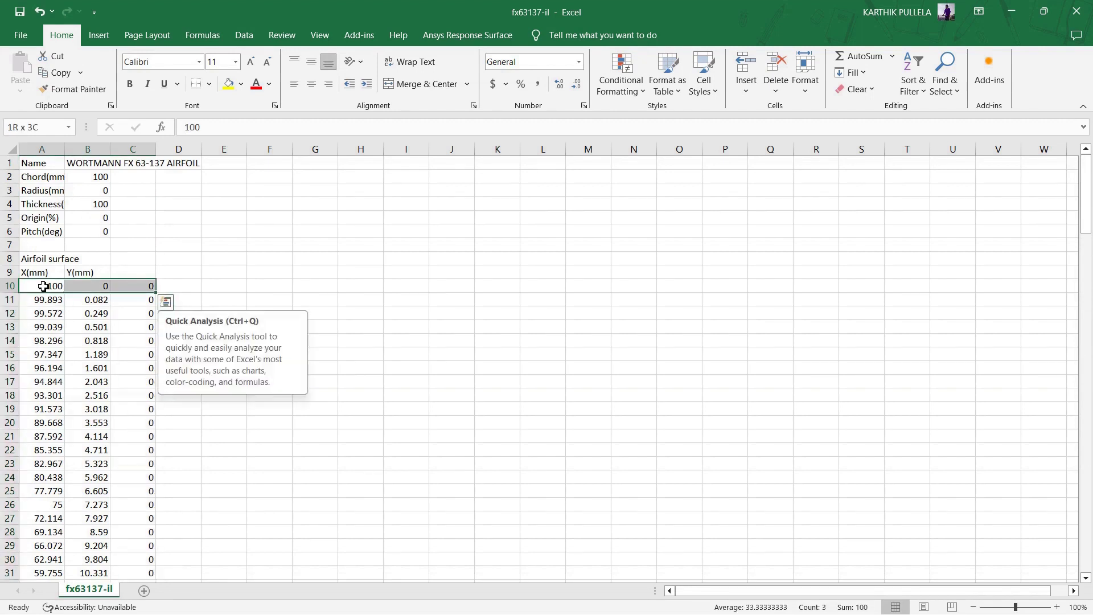
key("ctrl+shift+Down")
key("ctrl+c")
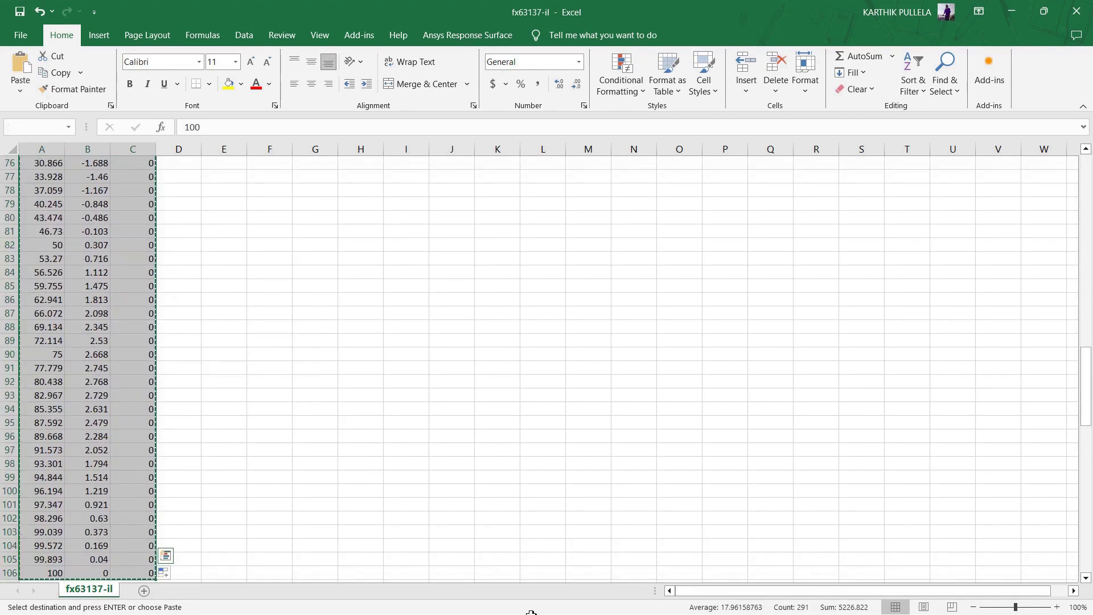
left_click(1011, 11)
left_click(570, 599)
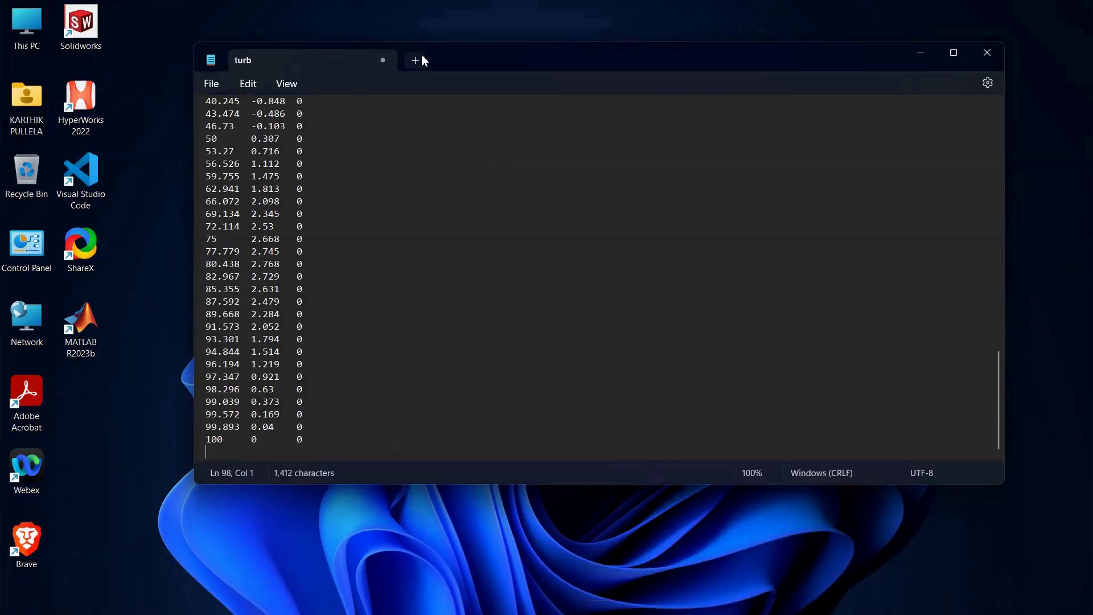
Step: Paste the coordinates into a new Notepad tab, discarding turb and removing the trailing line
left_click(415, 60)
left_click(391, 63)
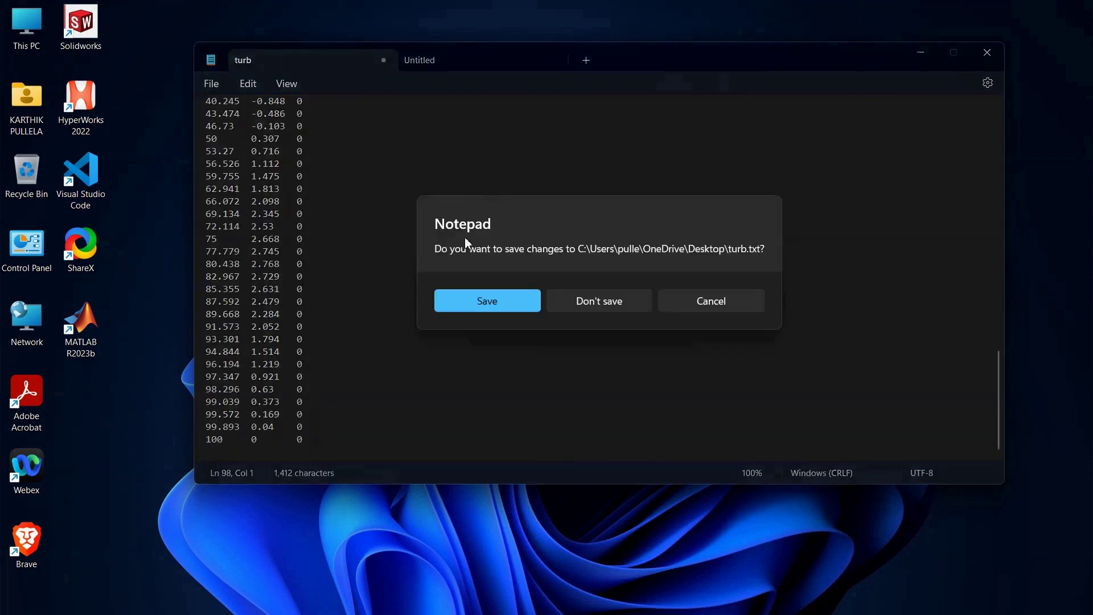
left_click(570, 301)
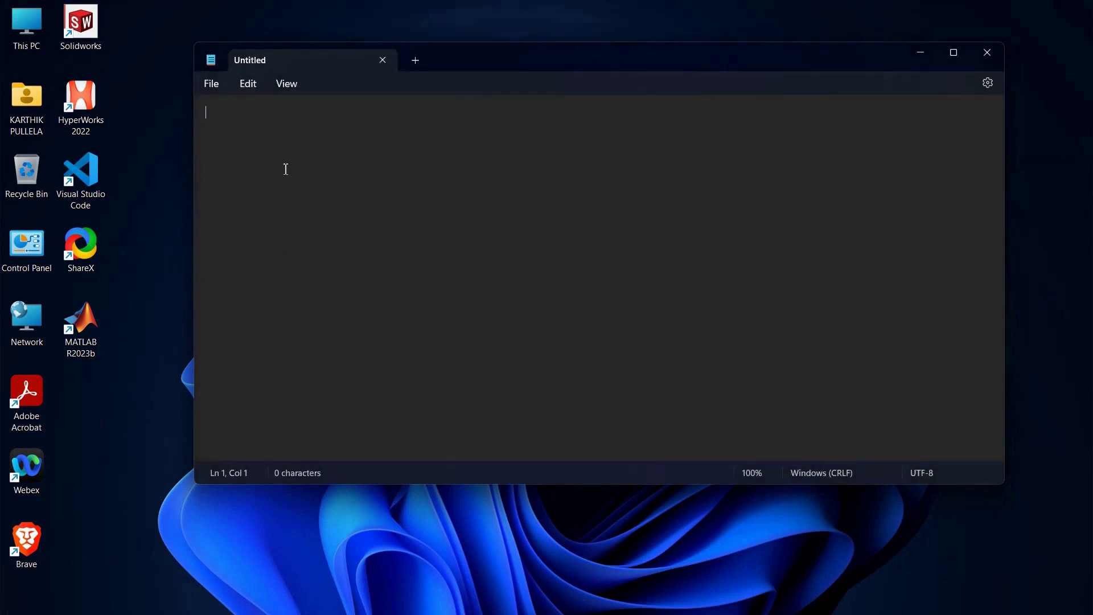
key("ctrl+v")
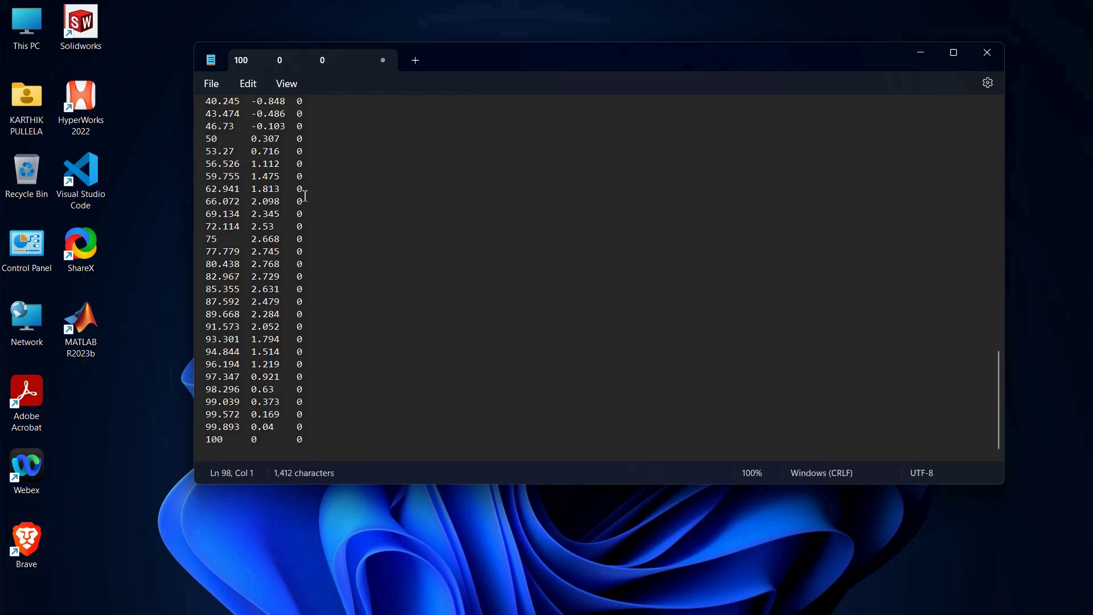
key("BackSpace")
left_click_drag(1000, 395, 1002, 130)
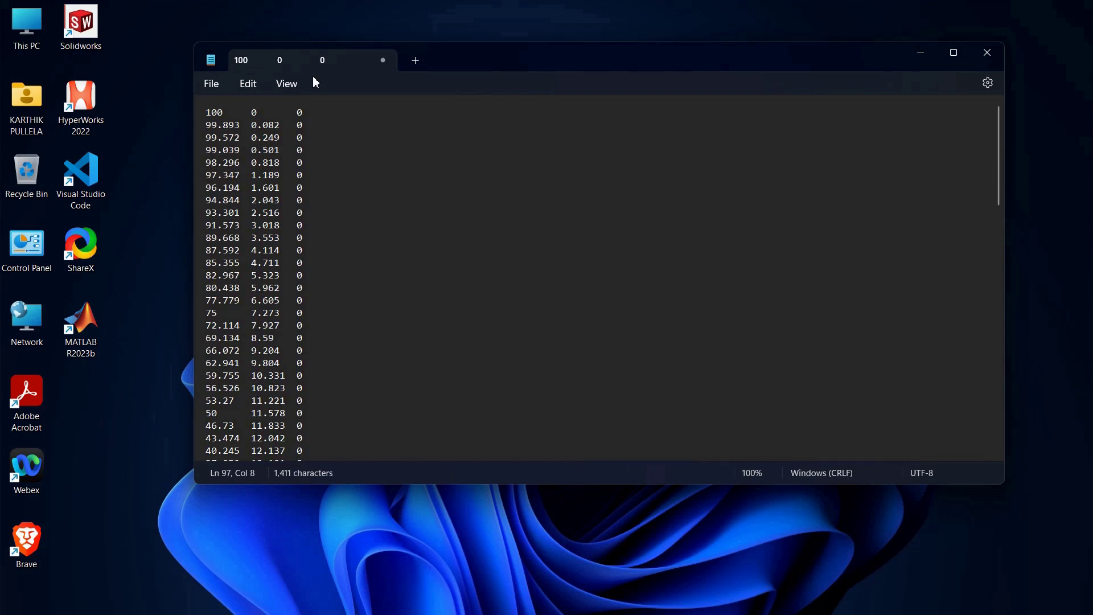
Step: Save the coordinates as turbineCord on the Desktop and close Notepad
key("ctrl+s")
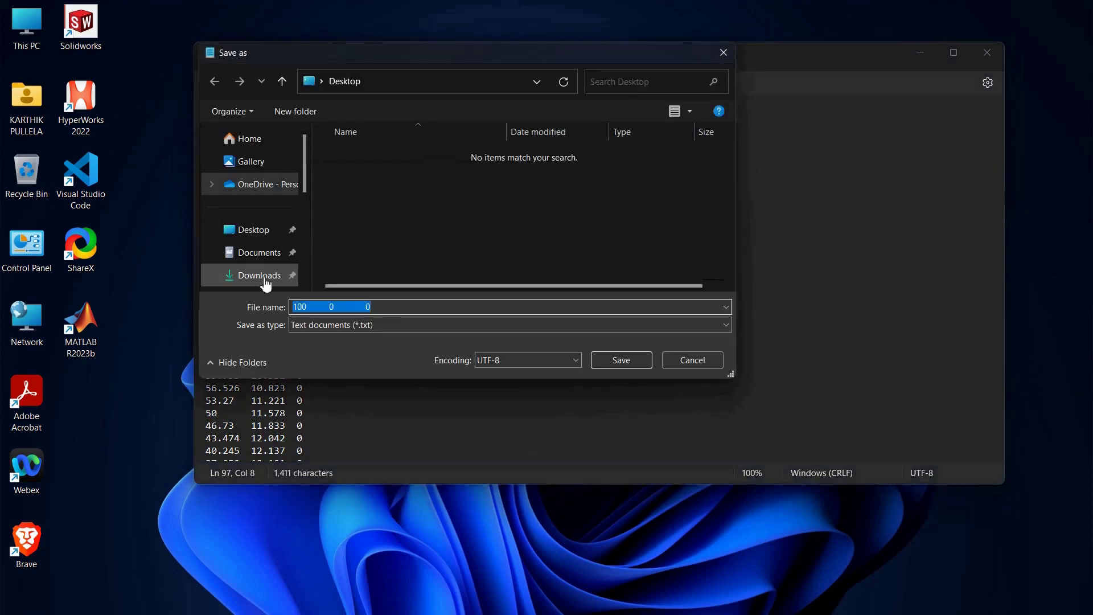
left_click(259, 247)
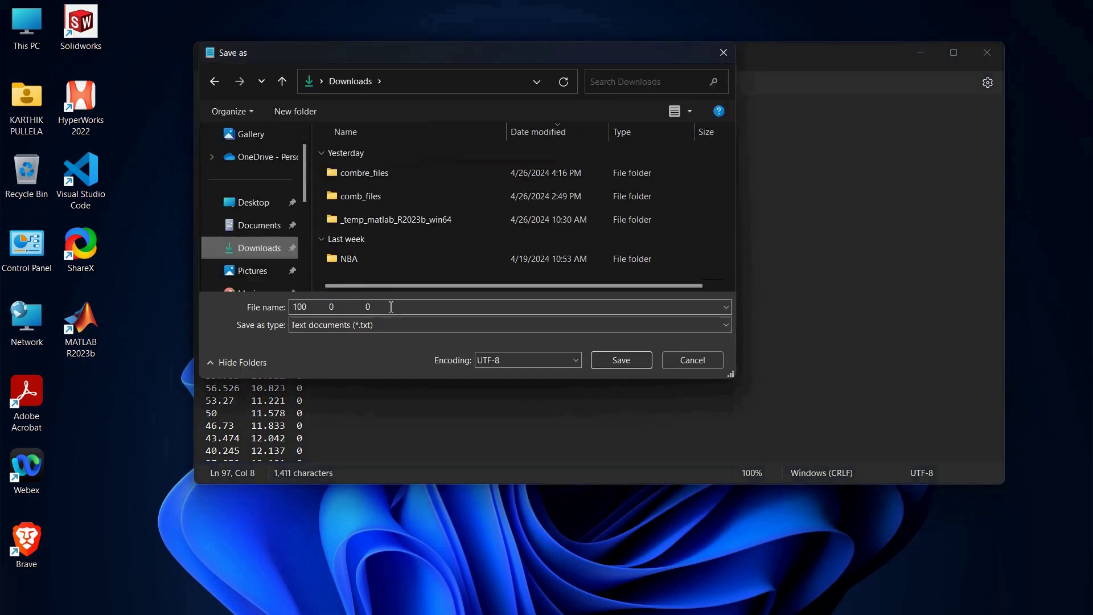
left_click(259, 203)
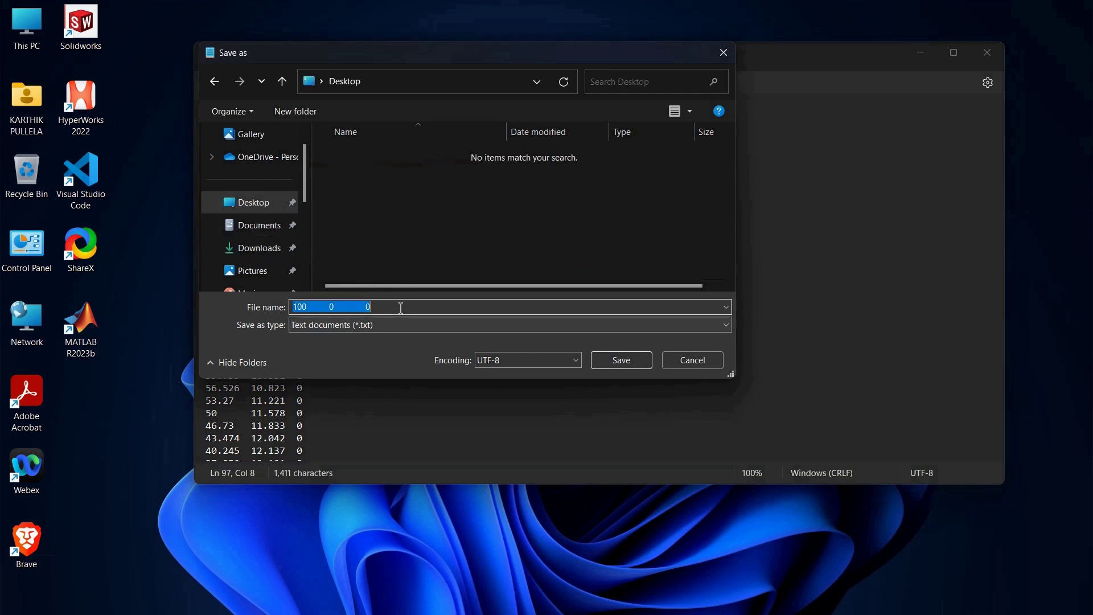
type("turbine")
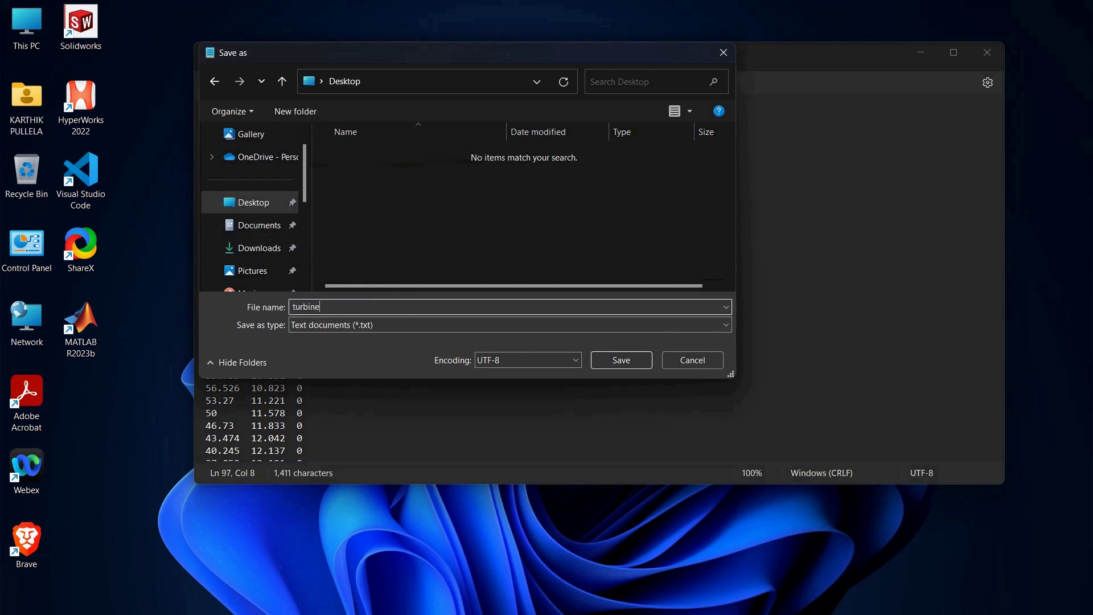
type("Cord")
key("Return")
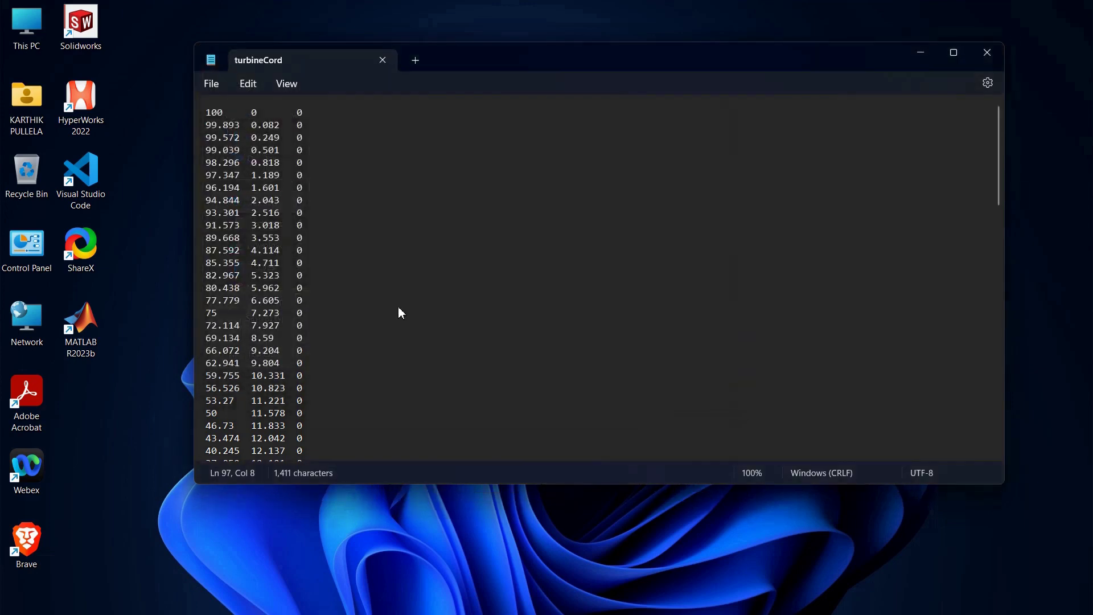
left_click(988, 53)
Step: Refresh the desktop so turbineCord appears, then switch to SOLIDWORKS
right_click(424, 82)
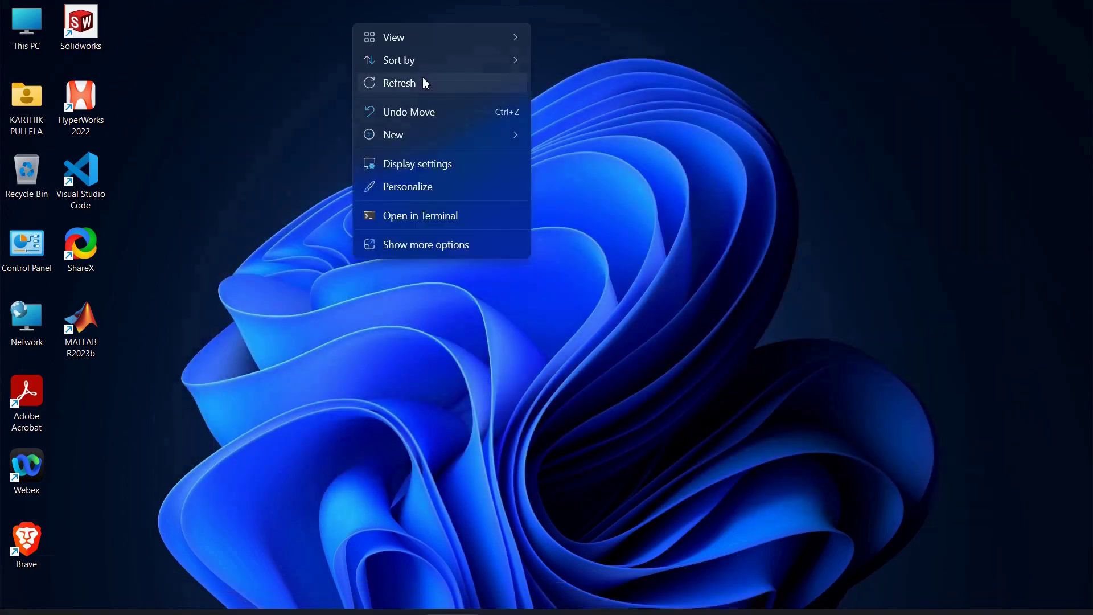
left_click(424, 83)
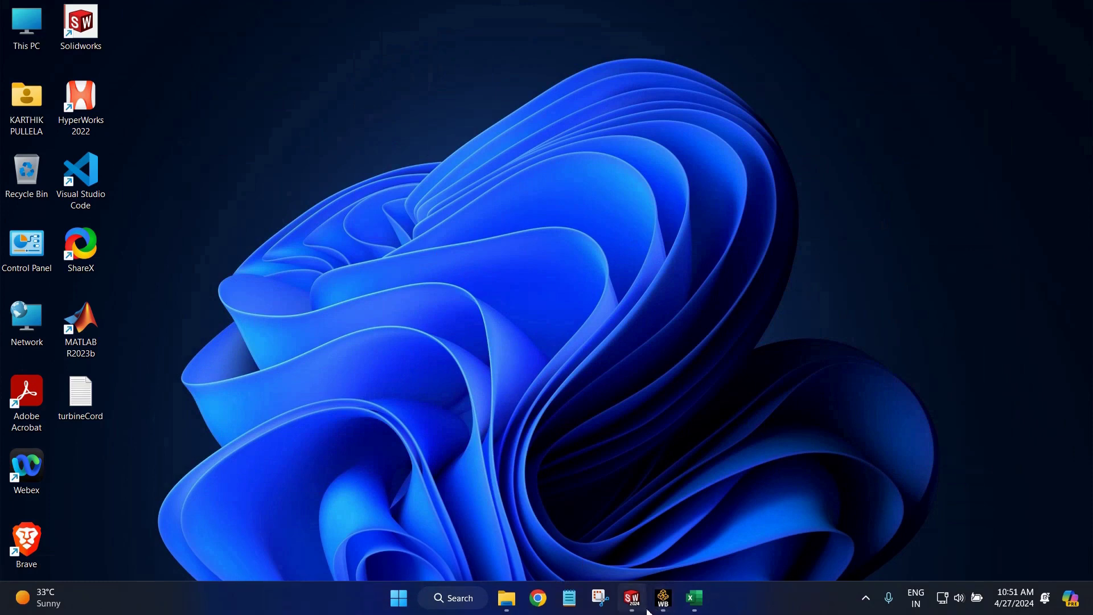
mouse_move(649, 612)
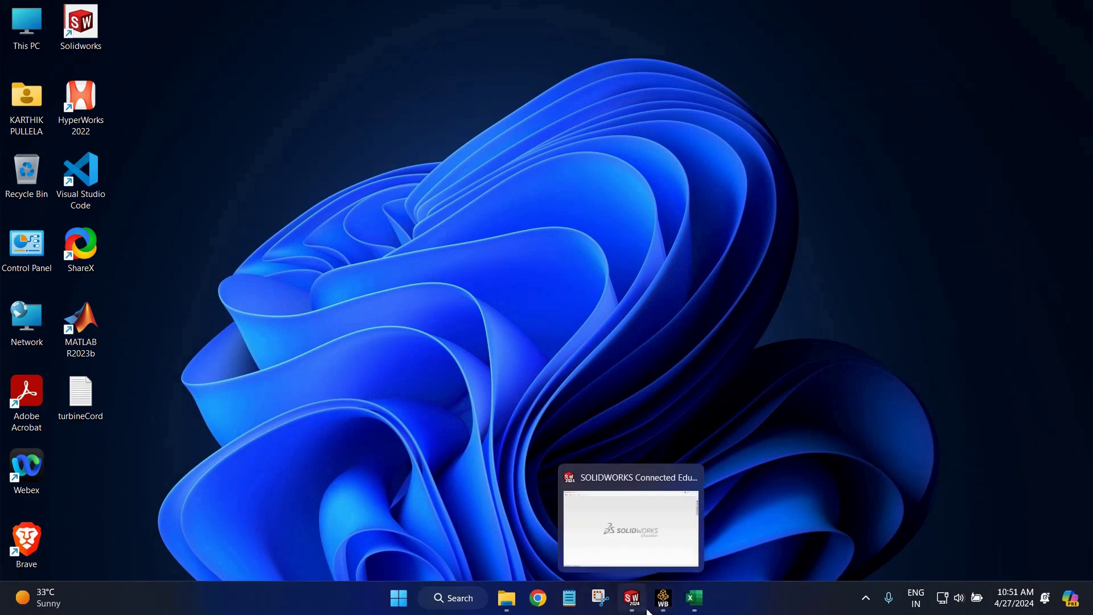
left_click(630, 603)
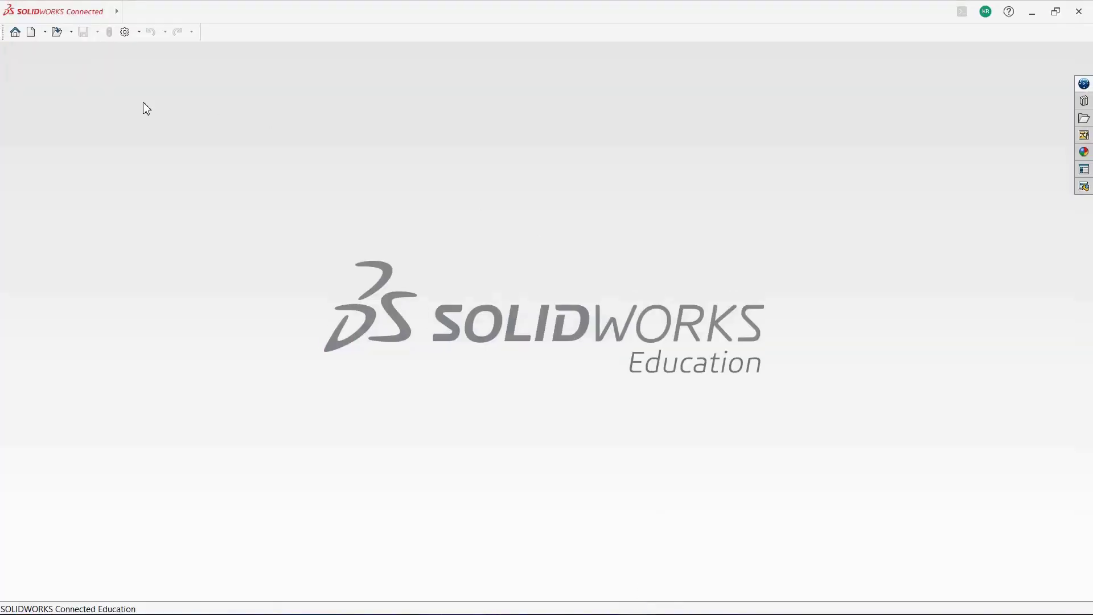
Step: Create a new Part document through File > New
left_click(132, 17)
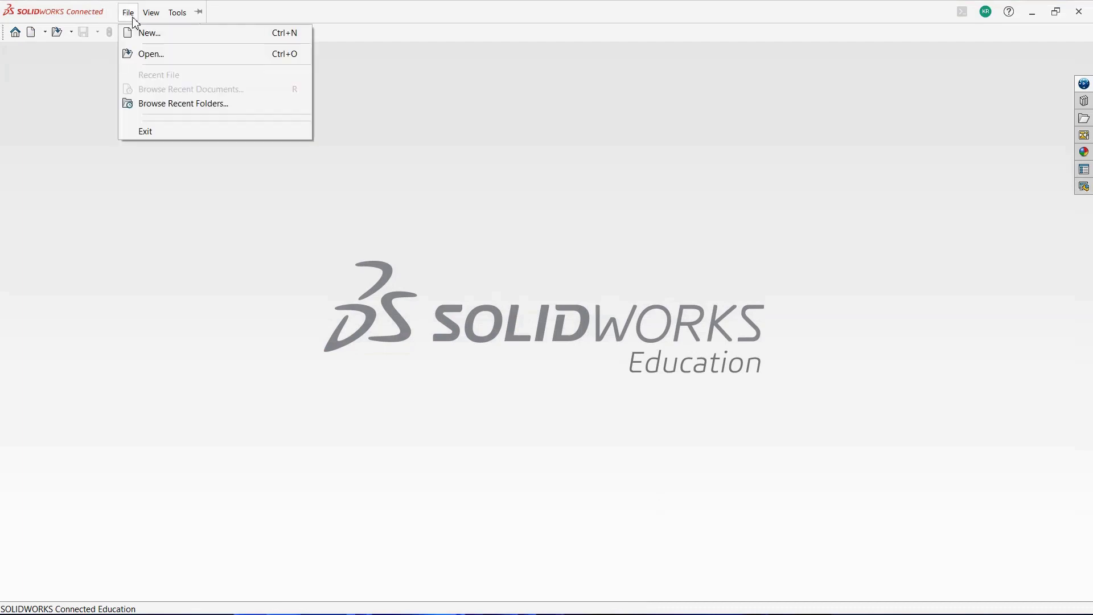
left_click(133, 19)
left_click(151, 13)
left_click(130, 13)
left_click(144, 35)
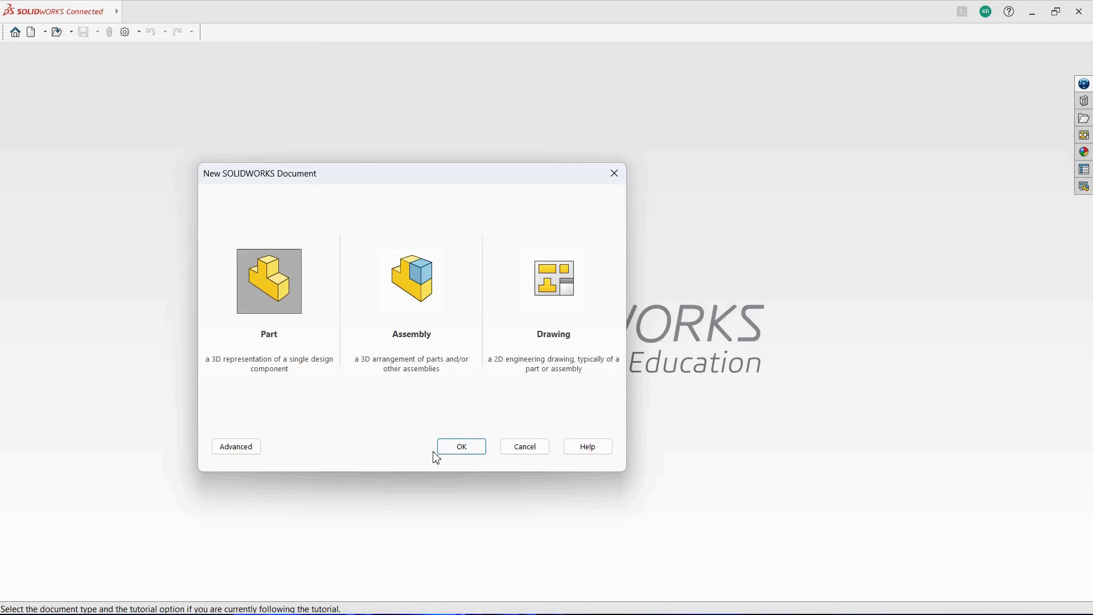
left_click(463, 446)
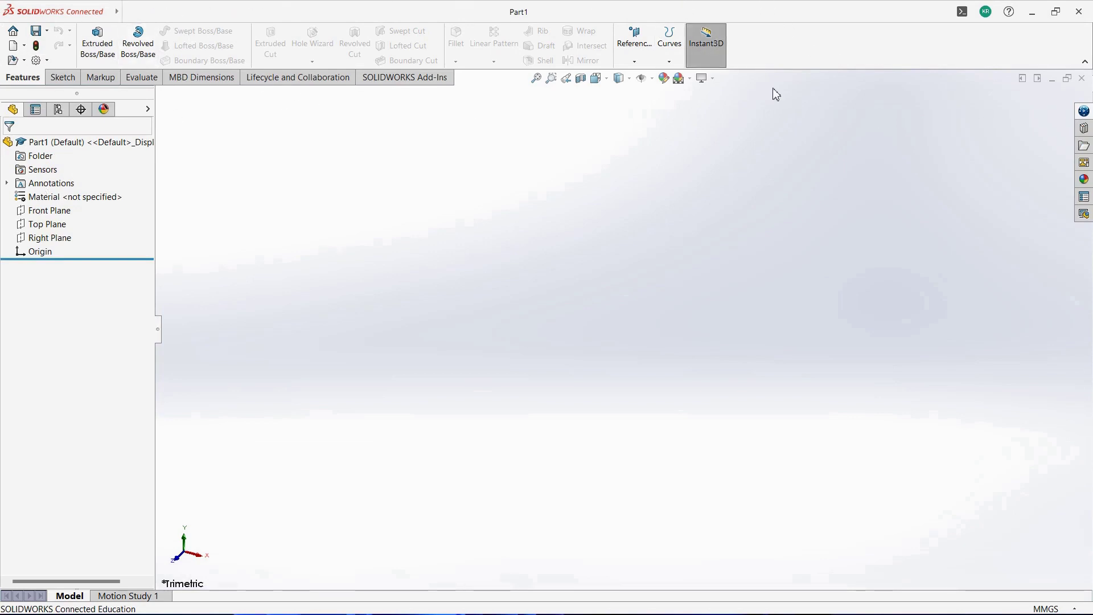
Step: Create Curve1 with Curve Through XYZ Points from turbineCord.txt on the Desktop
left_click(674, 48)
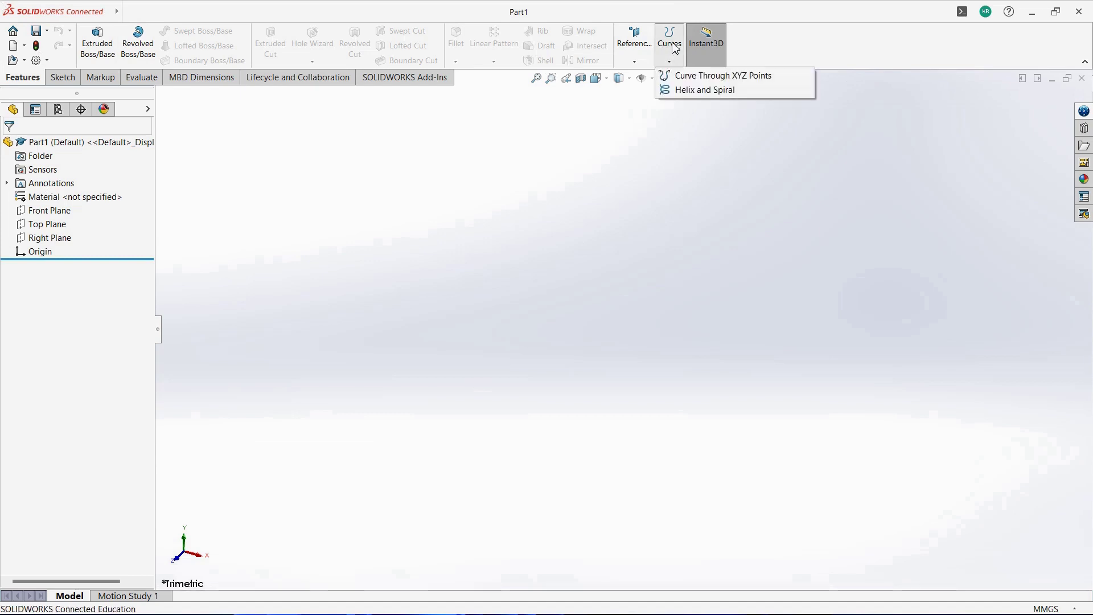
left_click(695, 76)
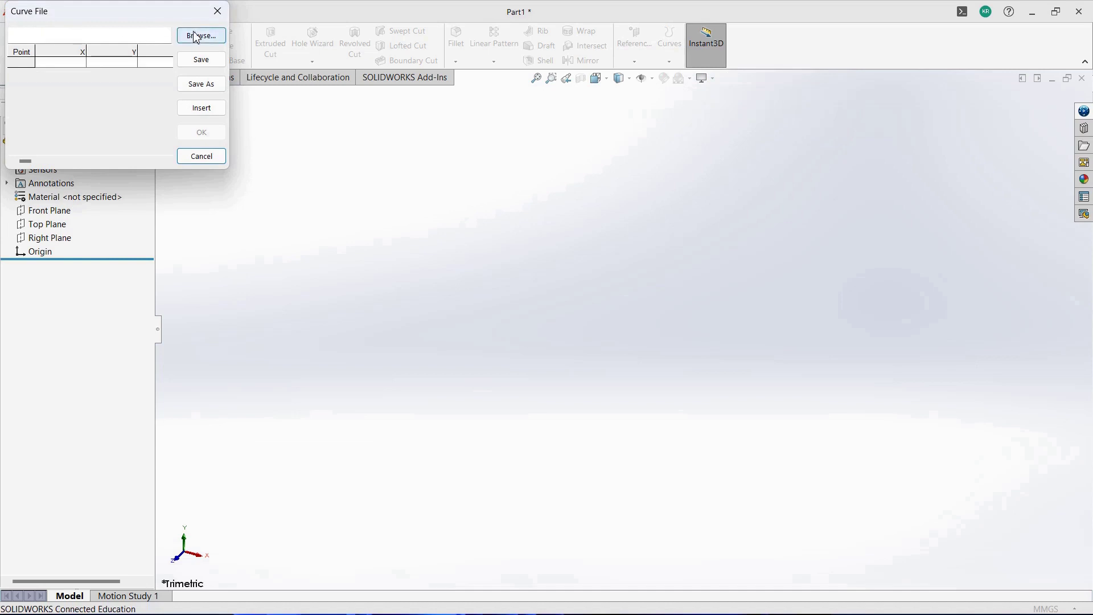
left_click(210, 37)
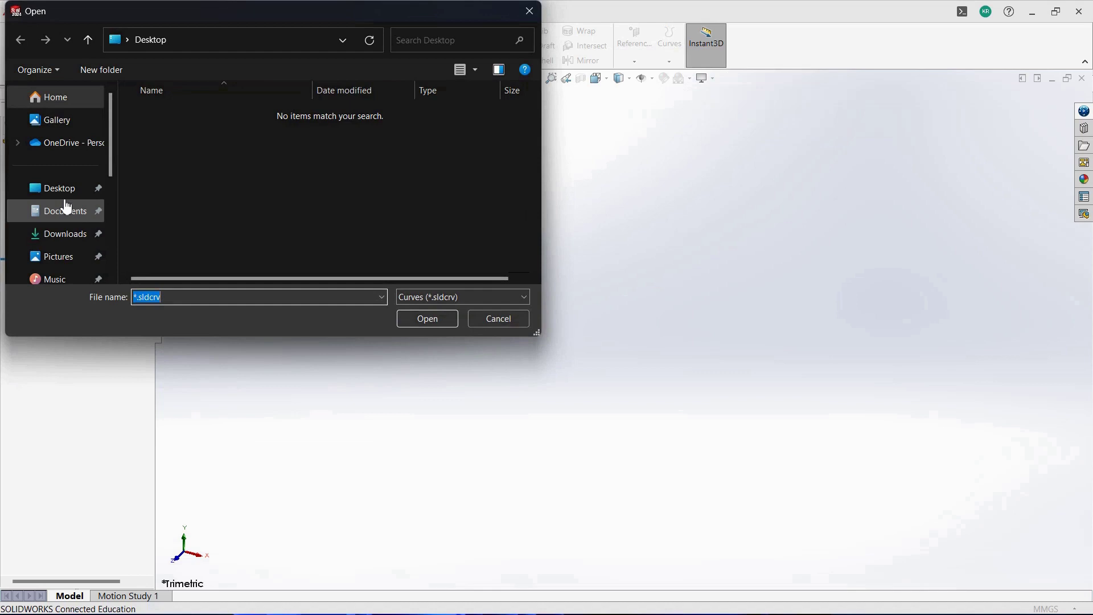
left_click(69, 192)
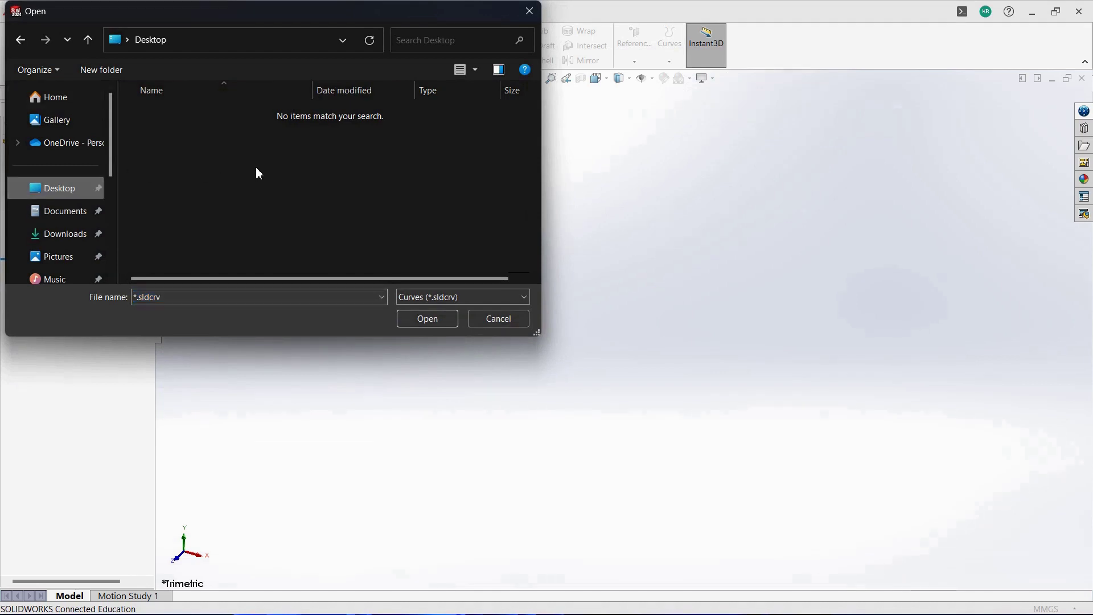
left_click(469, 300)
left_click(462, 322)
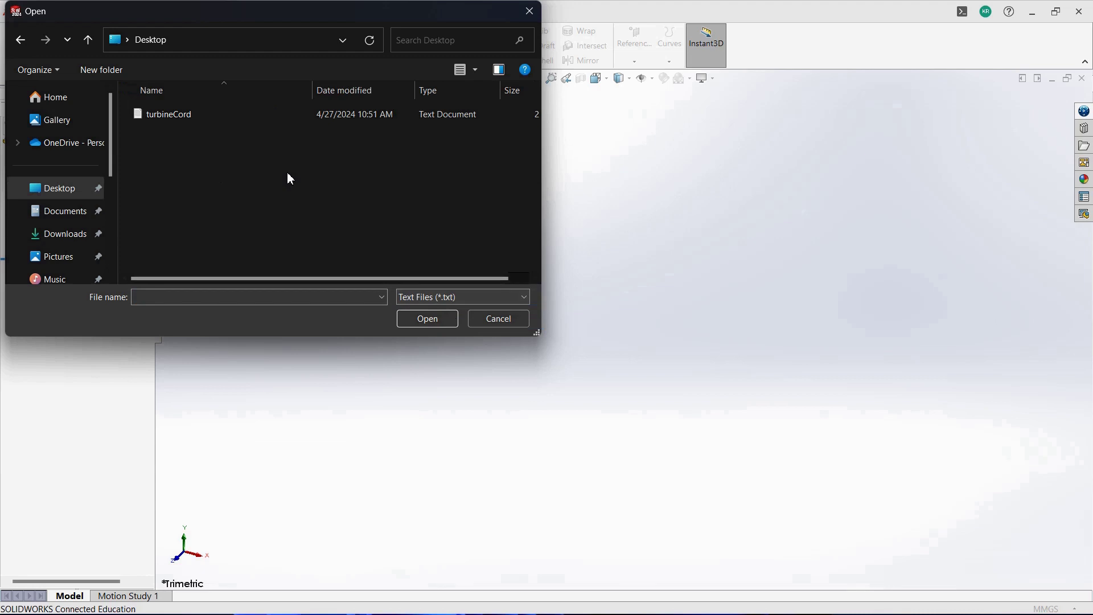
left_click(265, 117)
left_click(434, 317)
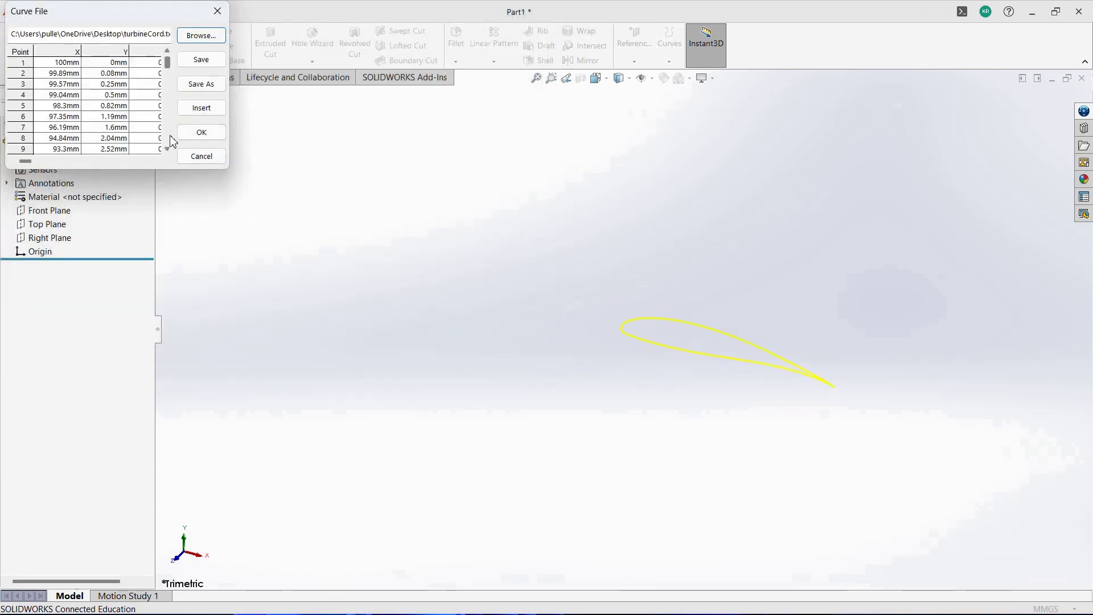
left_click(201, 132)
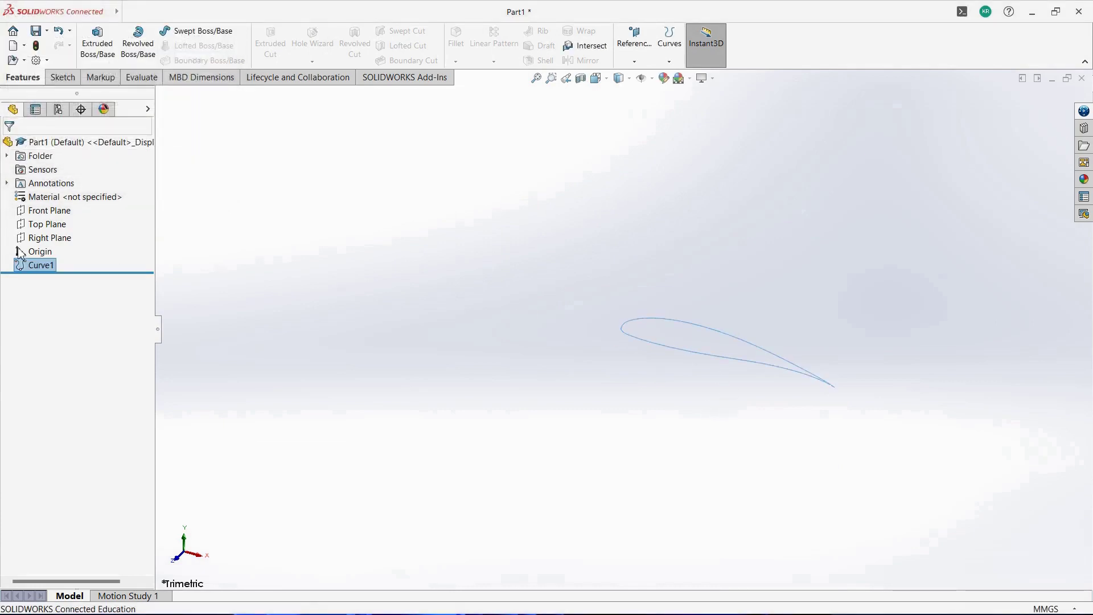
Step: Select the Front Plane and view it face-on
left_click(59, 77)
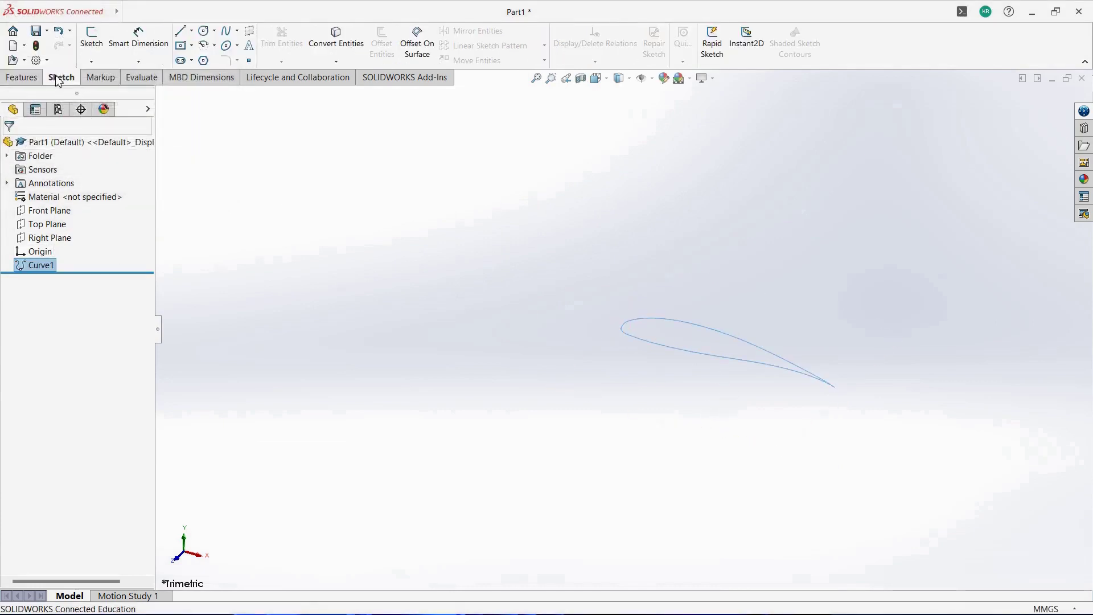
left_click(51, 211)
right_click(51, 212)
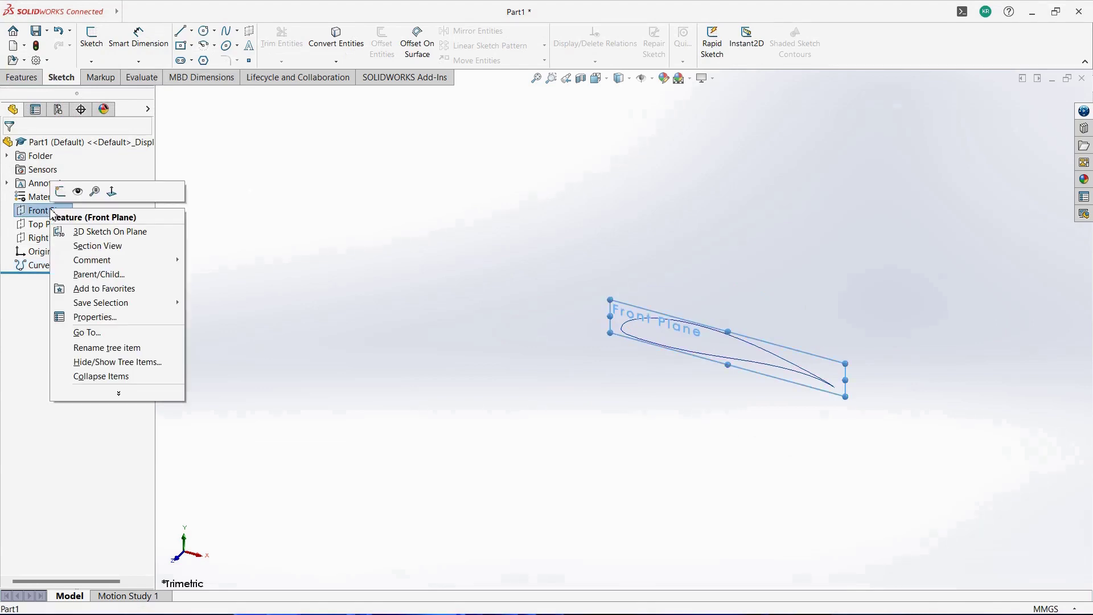
left_click(112, 191)
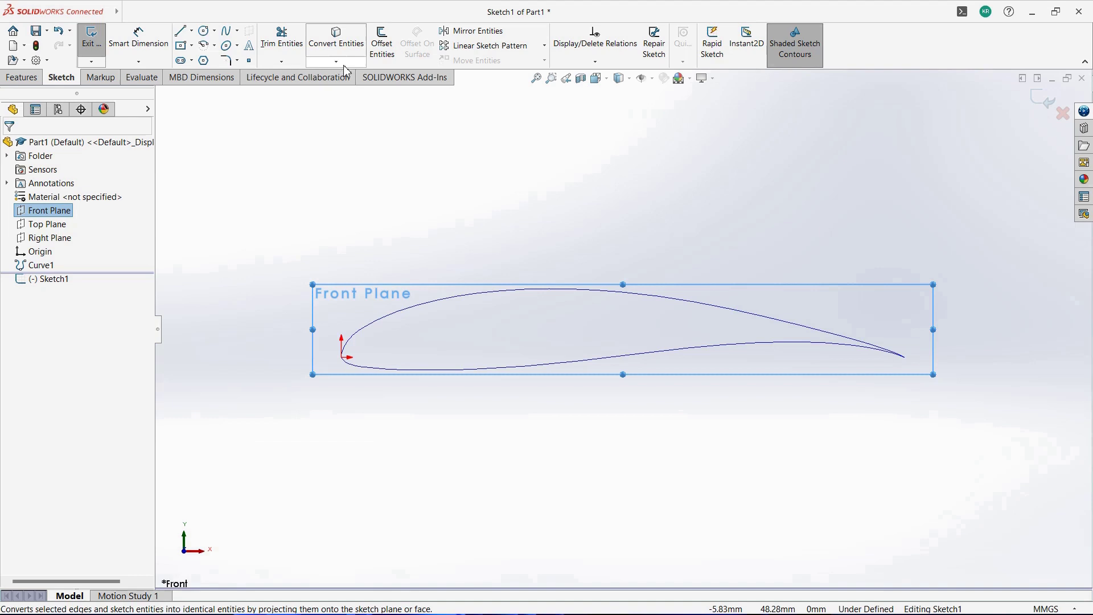
Step: Convert the airfoil curve edge into Sketch1 and exit the sketch
left_click(336, 61)
left_click(359, 74)
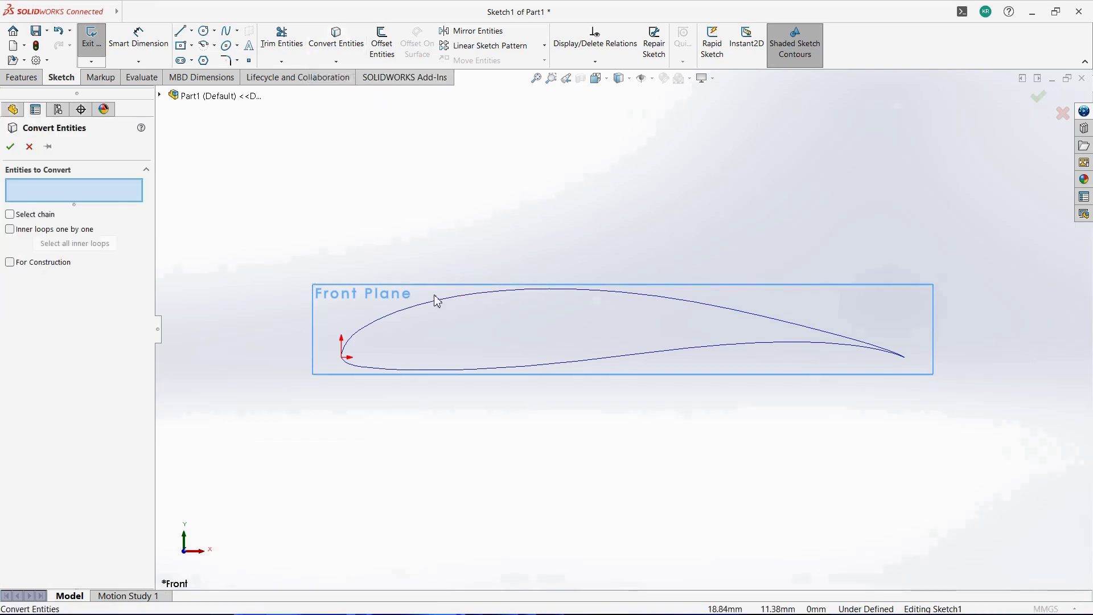
left_click(415, 311)
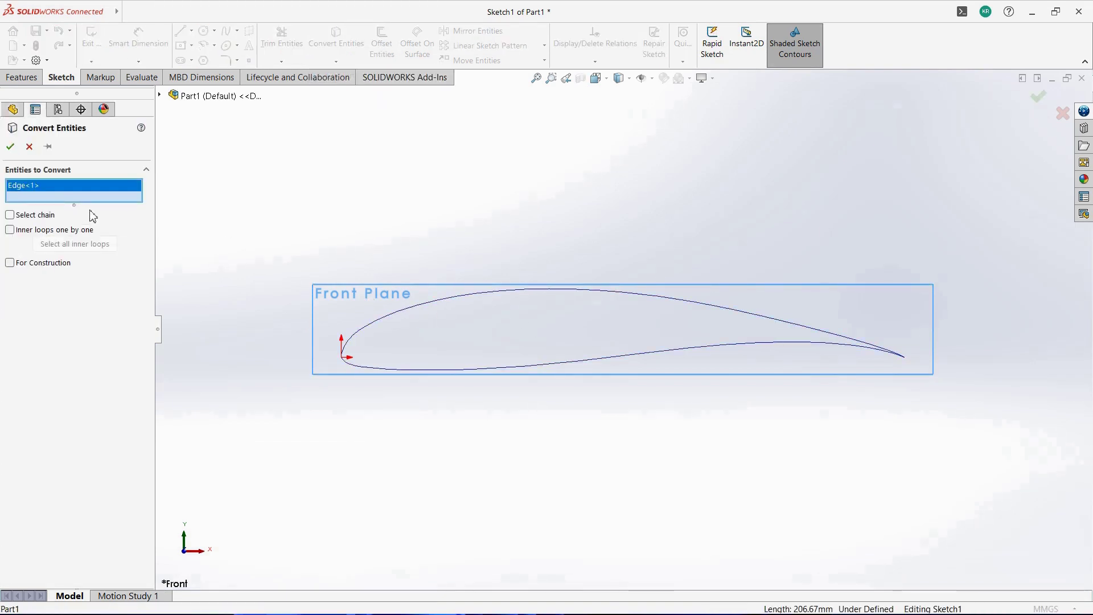
left_click(11, 146)
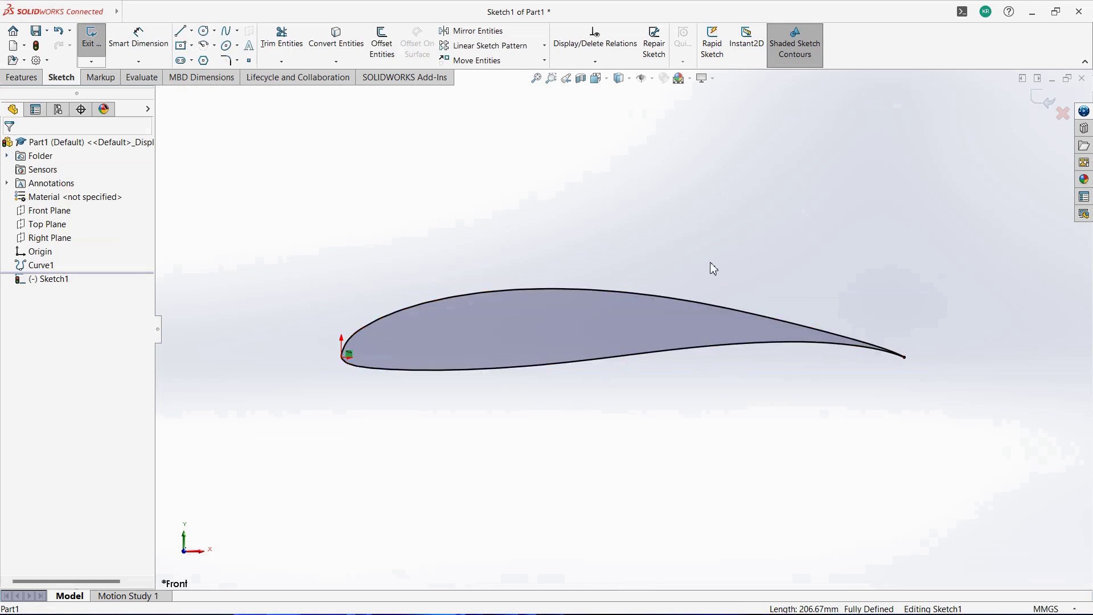
mouse_move(713, 269)
middle_mouse_down()
mouse_move(688, 305)
mouse_move(702, 378)
mouse_move(717, 383)
mouse_move(707, 335)
mouse_move(651, 305)
mouse_move(819, 257)
middle_mouse_up()
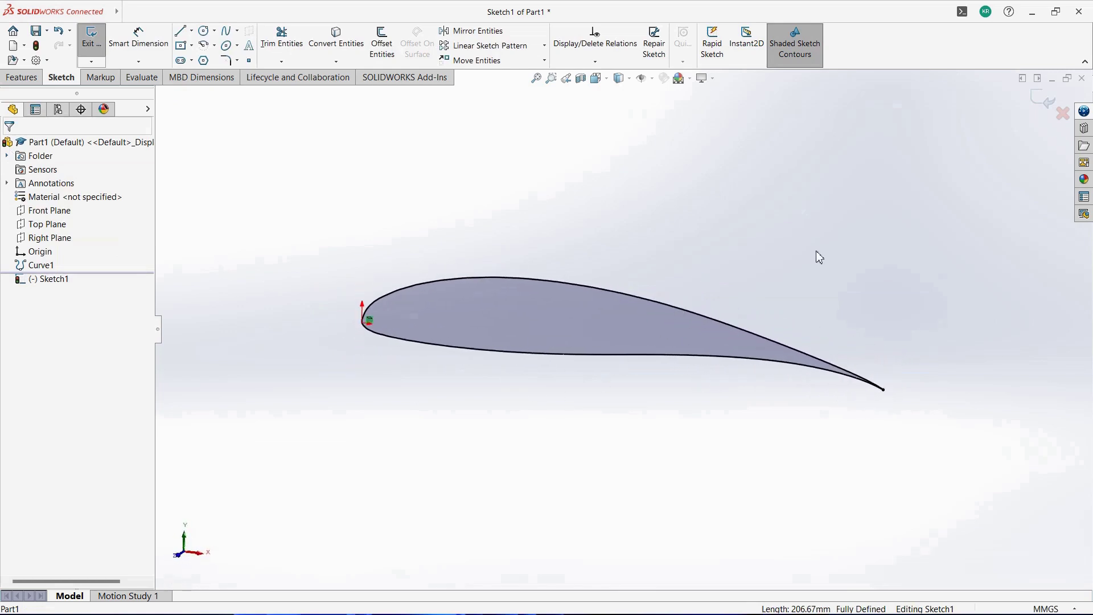
left_click(1037, 104)
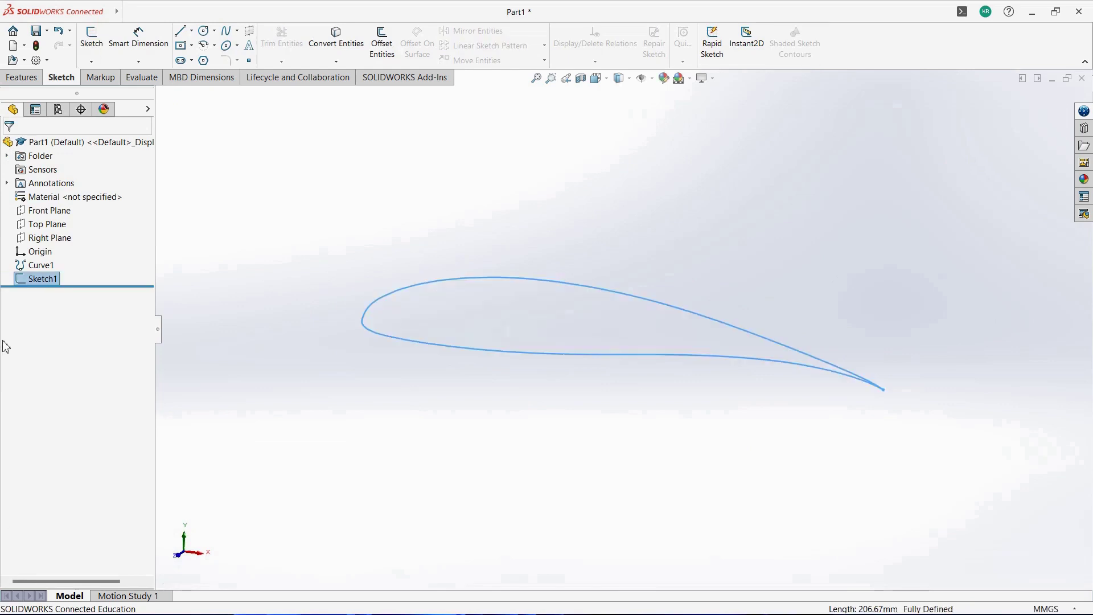
left_click(23, 78)
Step: Extrude the airfoil sketch 200 mm into a solid blade as Boss-Extrude1
left_click(102, 38)
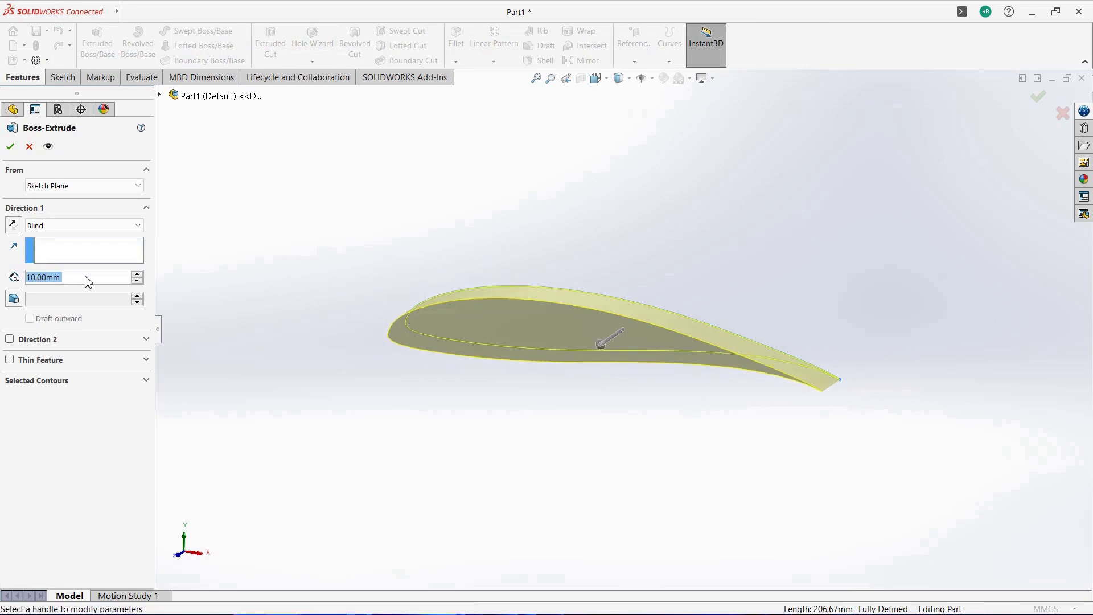
type("200")
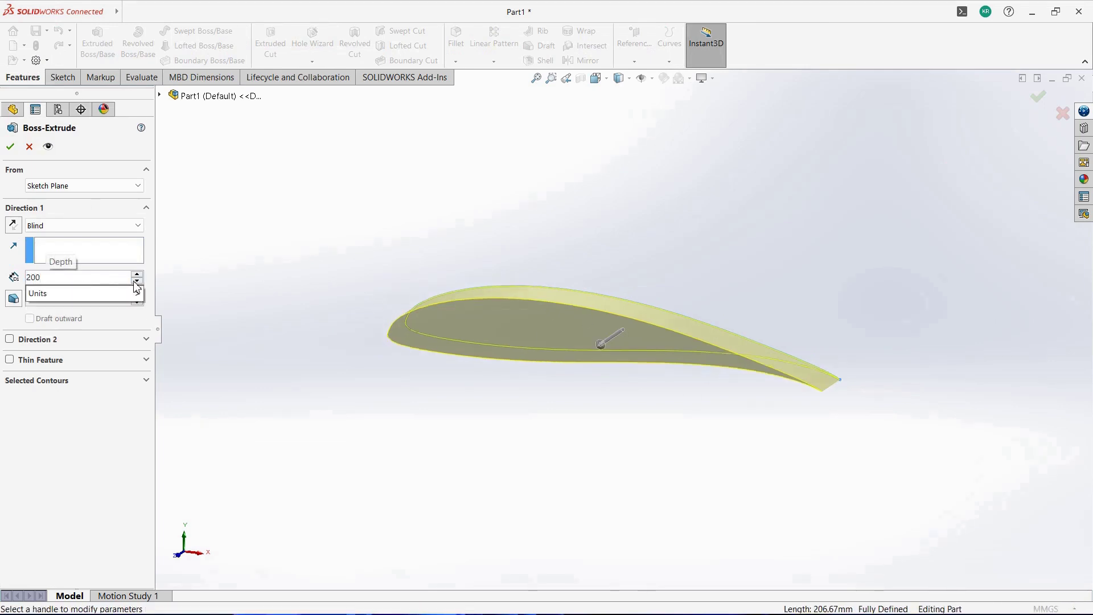
key("Return")
scroll(547, 419, "up", 3)
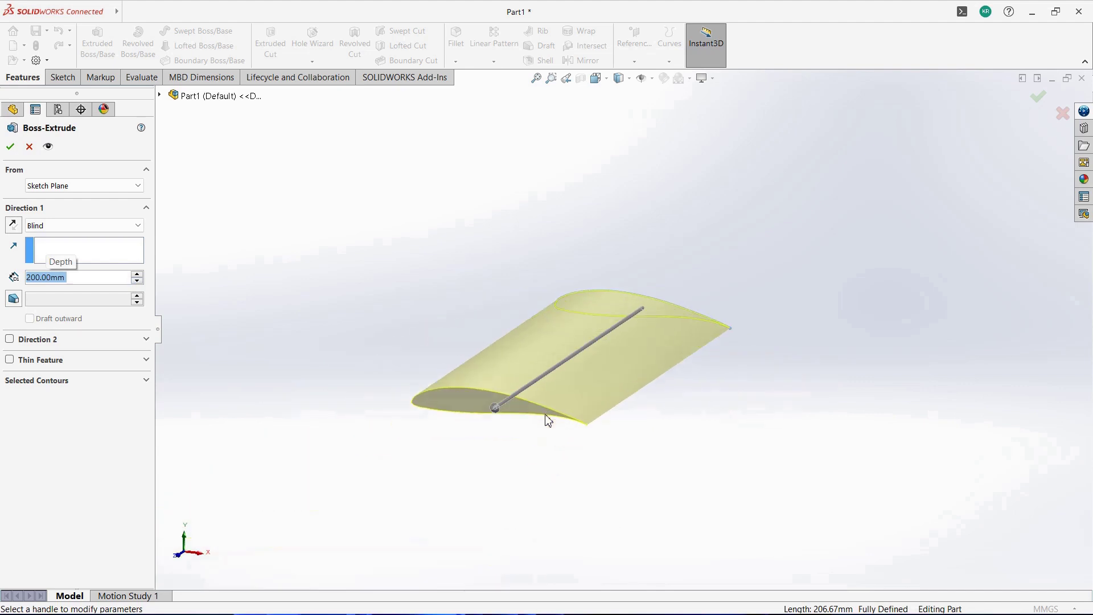
scroll(483, 391, "down", 1)
left_click(11, 146)
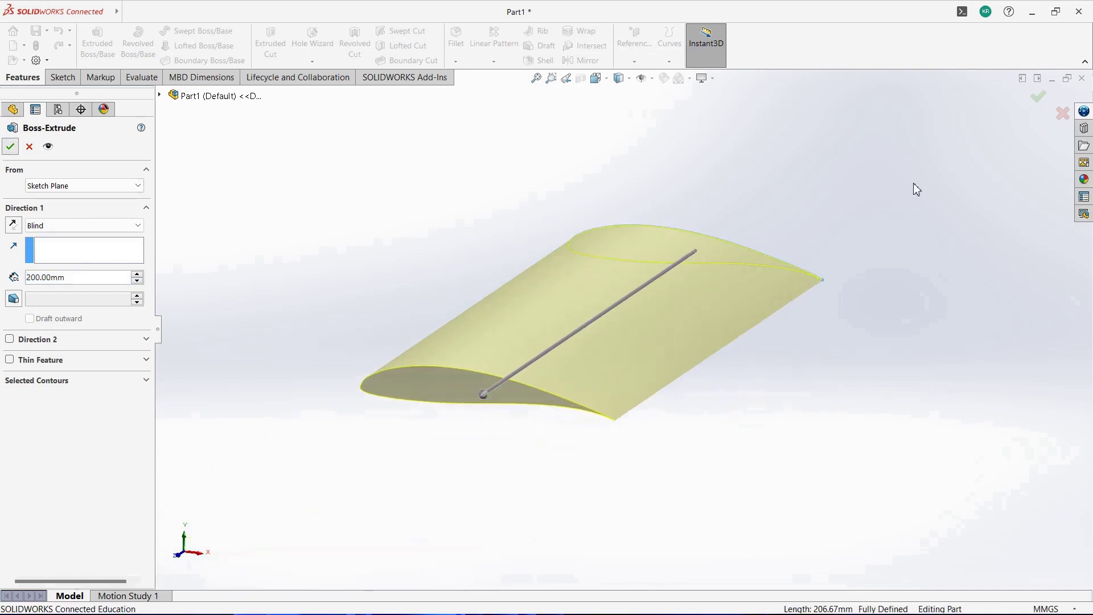
scroll(751, 262, "up", 2)
middle_click_drag(751, 263, 755, 300)
Step: Start a sketch on the blade's end face and draw a center rectangle around the airfoil
right_click(736, 281)
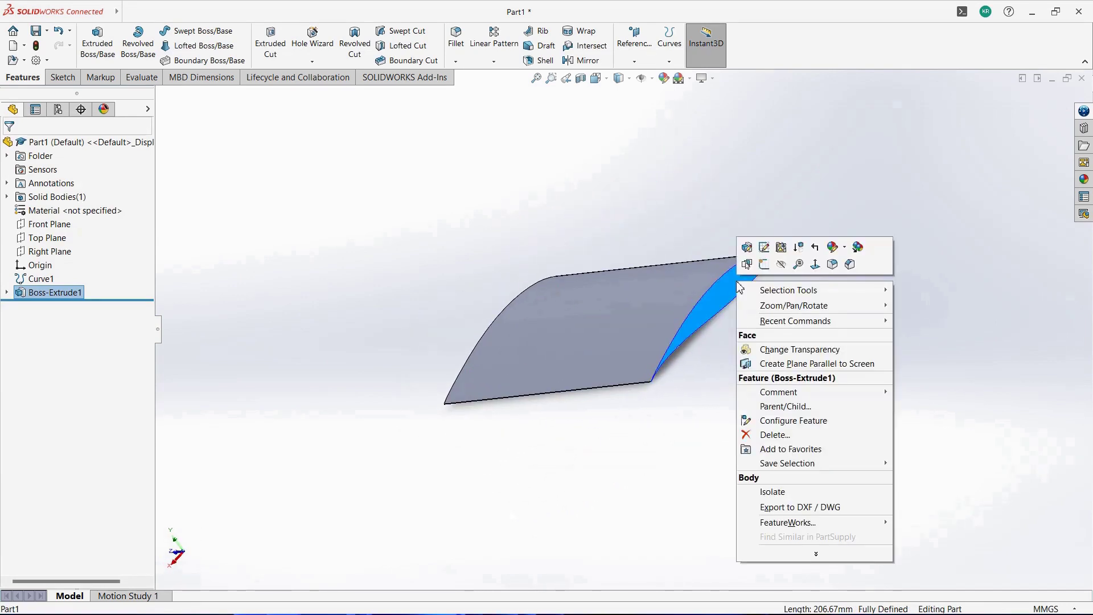
left_click(678, 390)
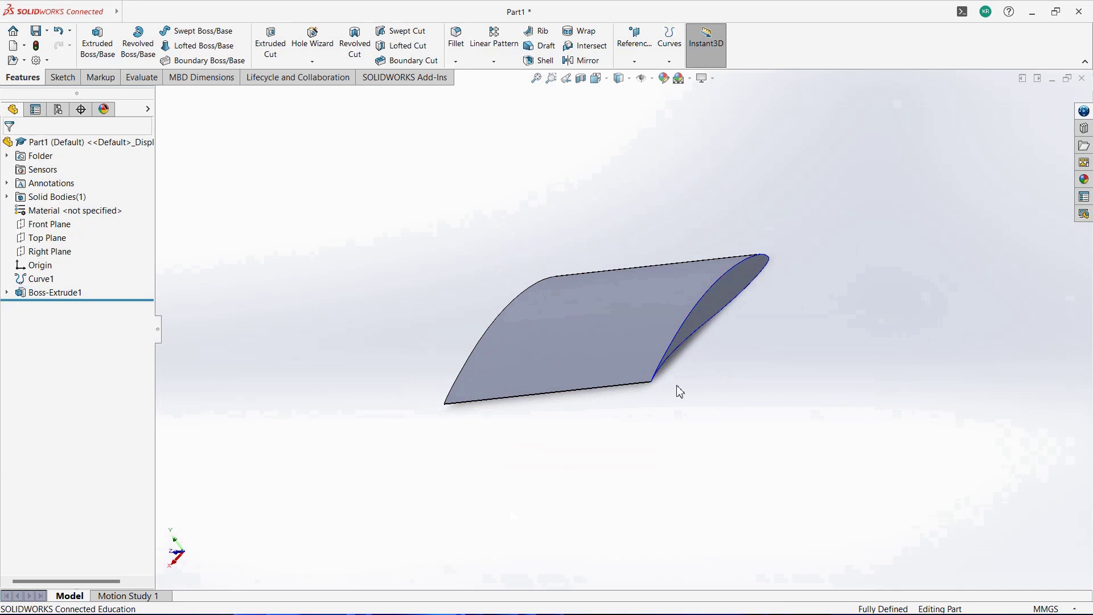
right_click(721, 293)
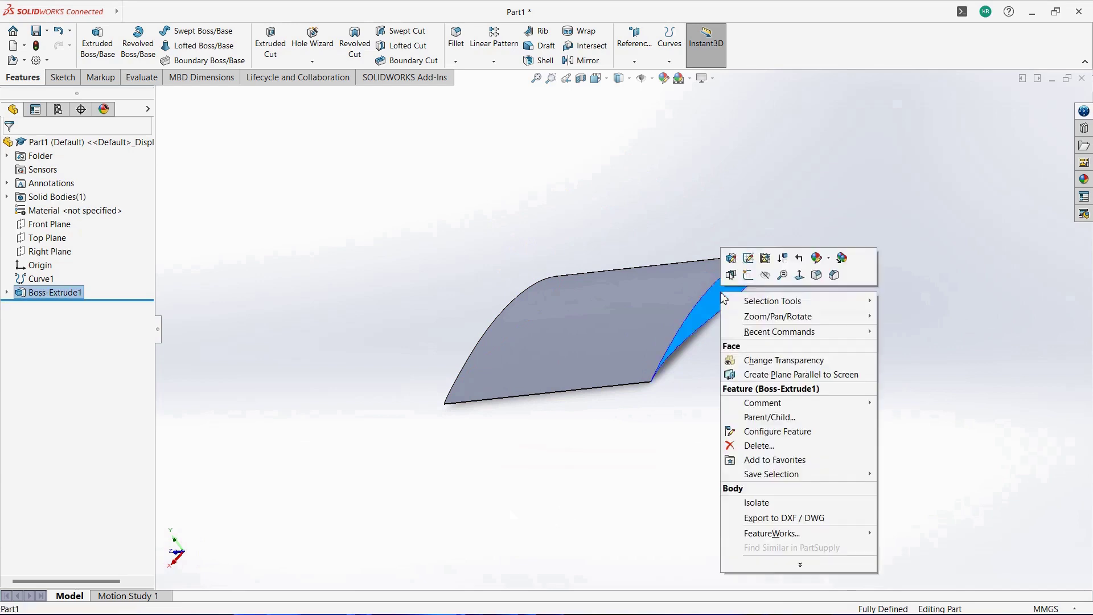
left_click(748, 276)
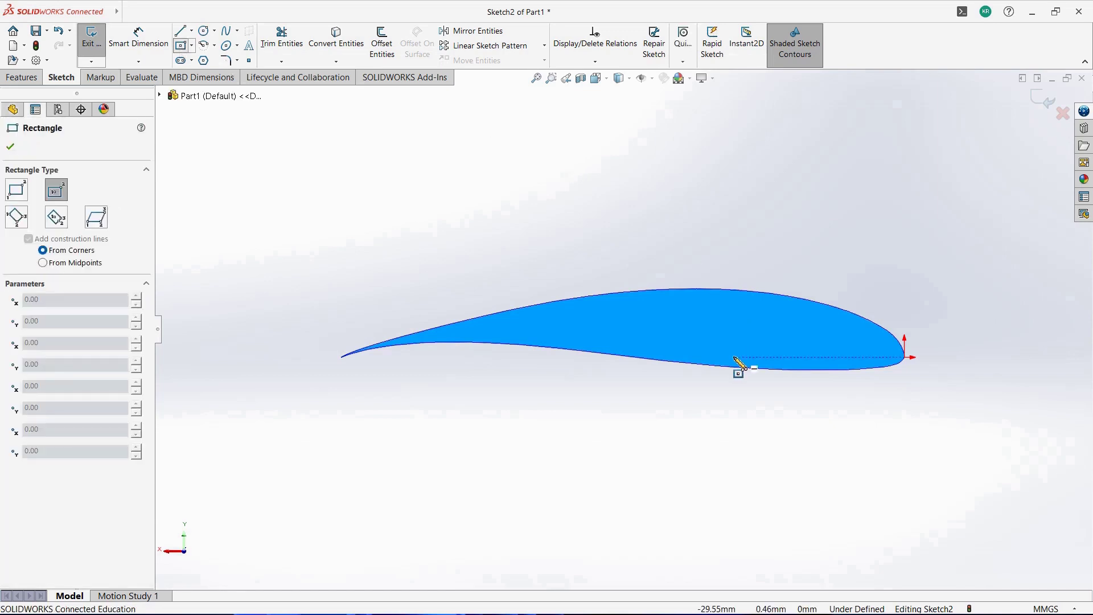
mouse_move(614, 329)
left_mouse_down()
mouse_move(755, 420)
mouse_move(966, 424)
left_mouse_up()
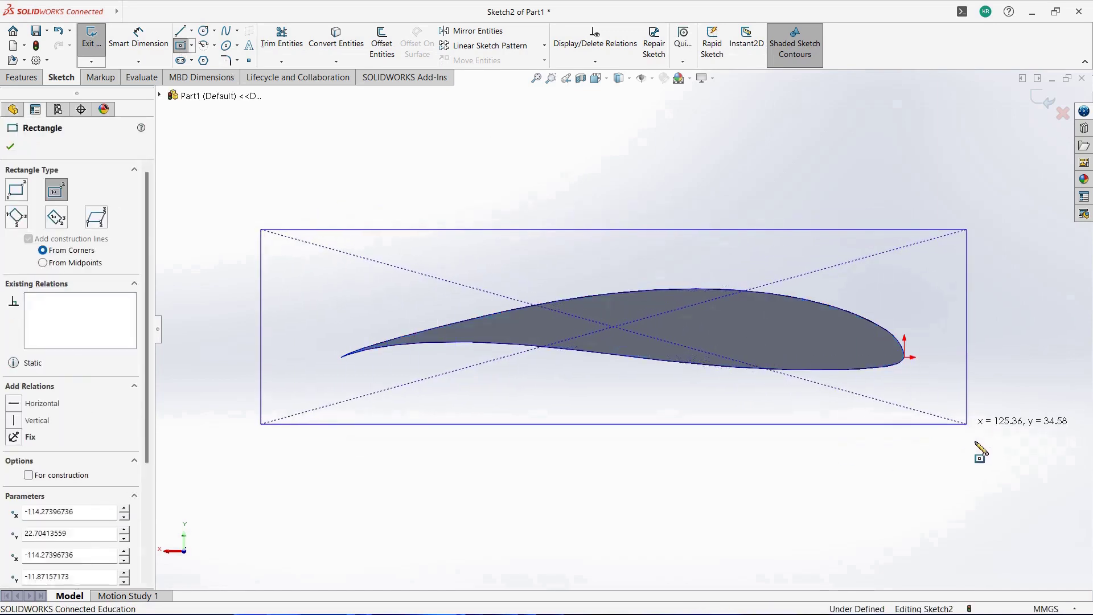
Step: Dimension the rectangle to 130 wide by 40 high
left_click(163, 34)
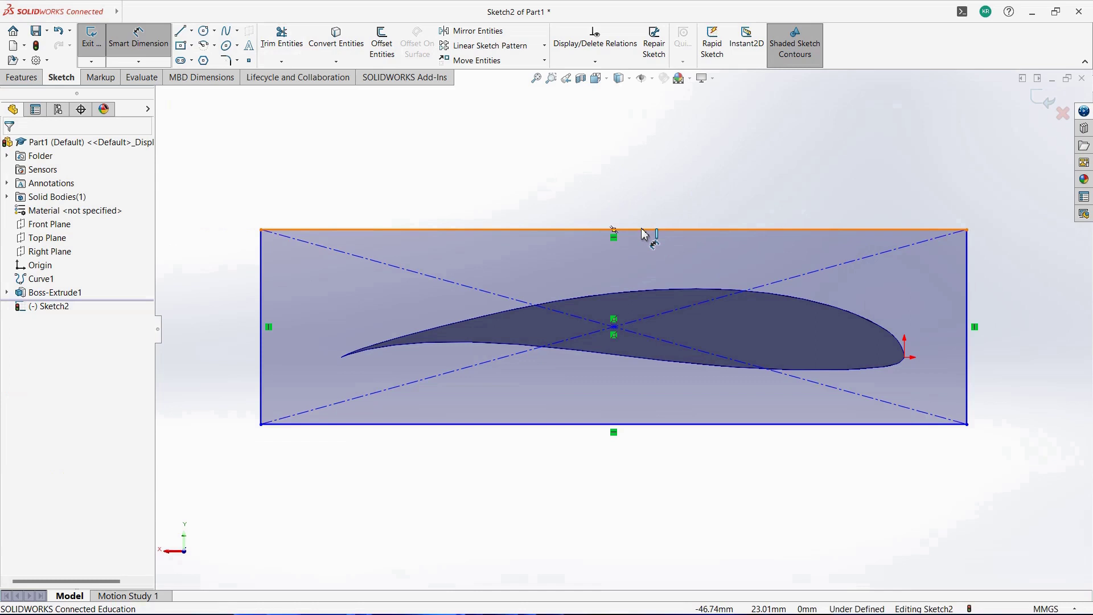
left_click(643, 230)
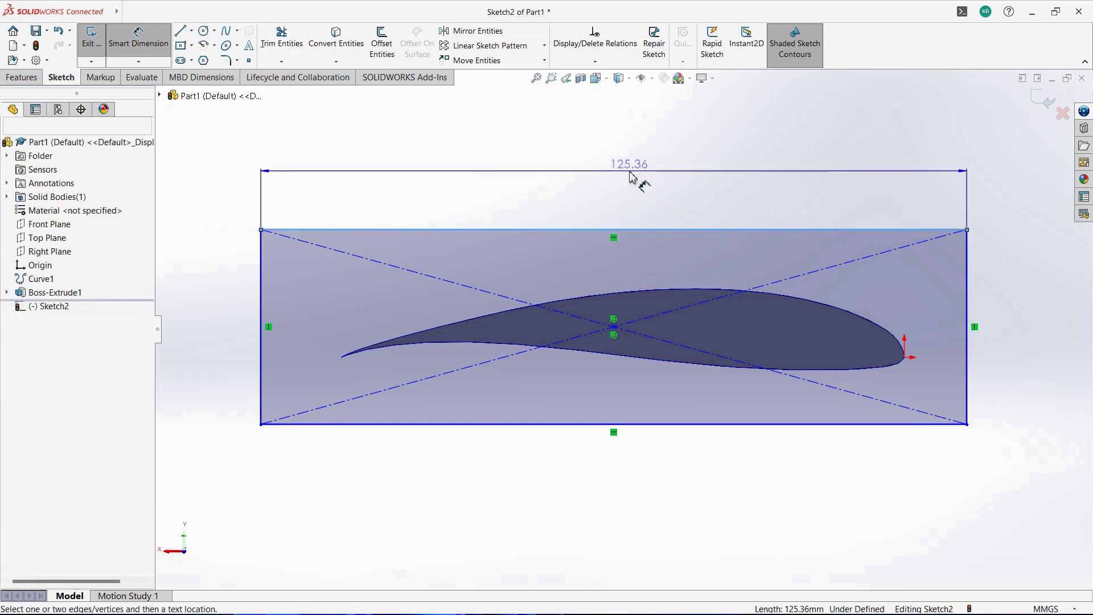
left_click(630, 177)
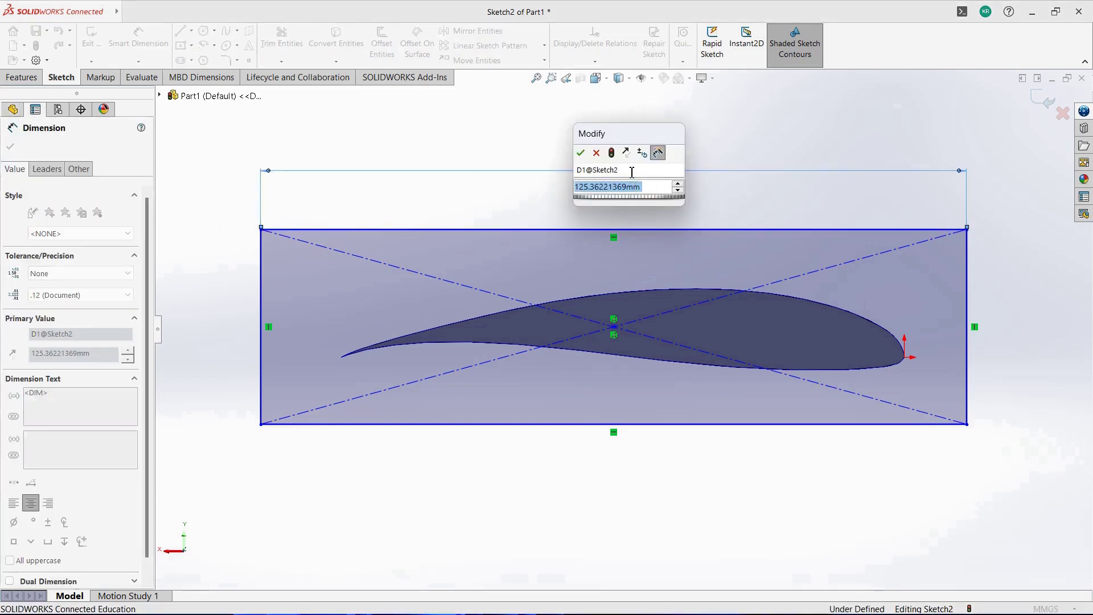
type("130")
key("Return")
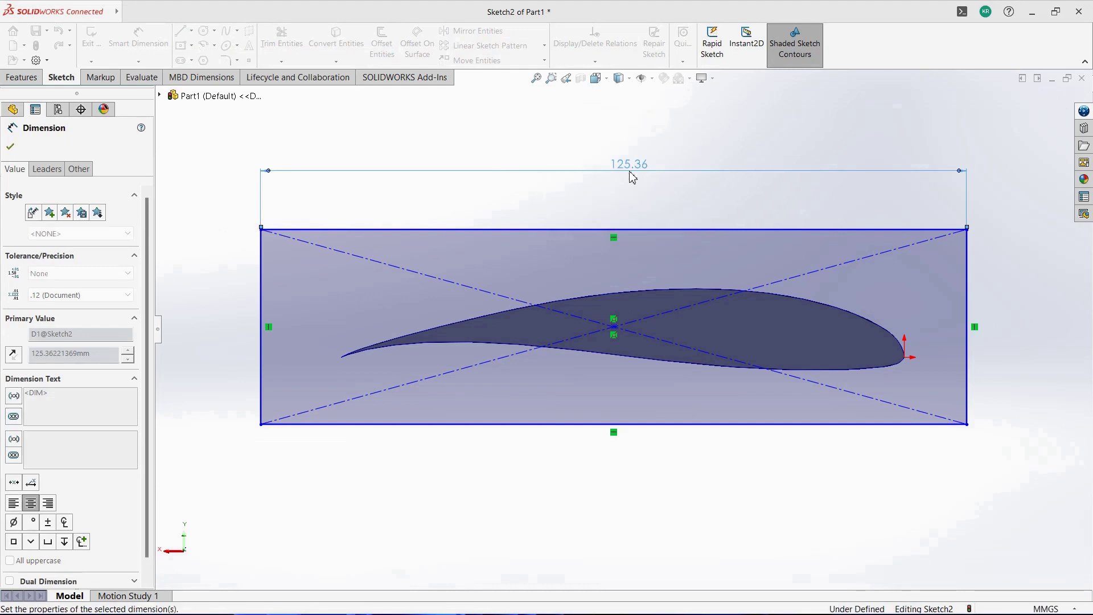
left_click(994, 329)
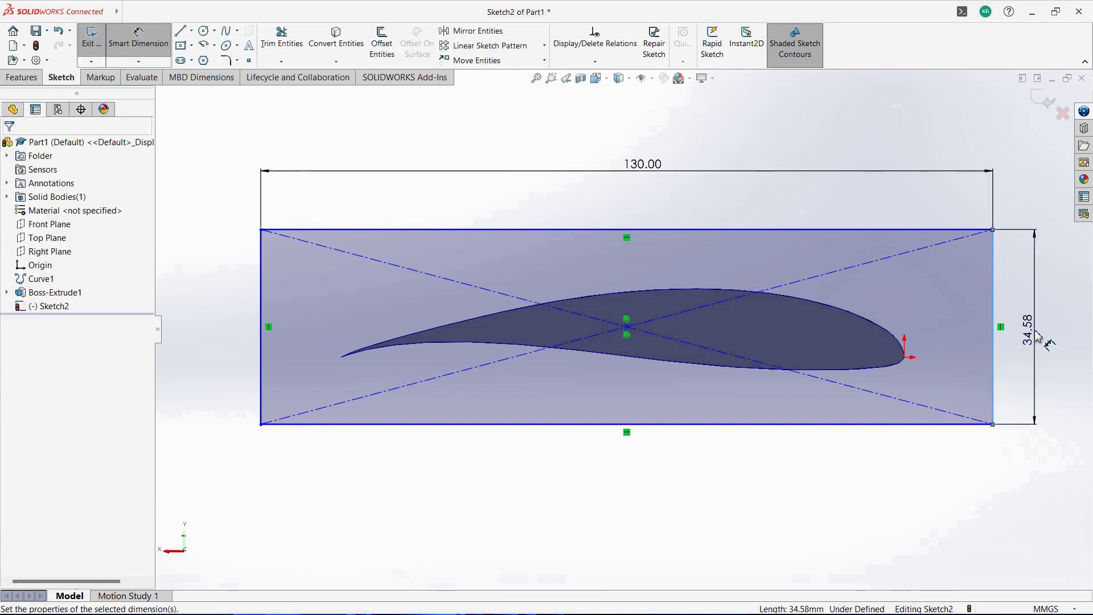
left_click(1035, 333)
type("3")
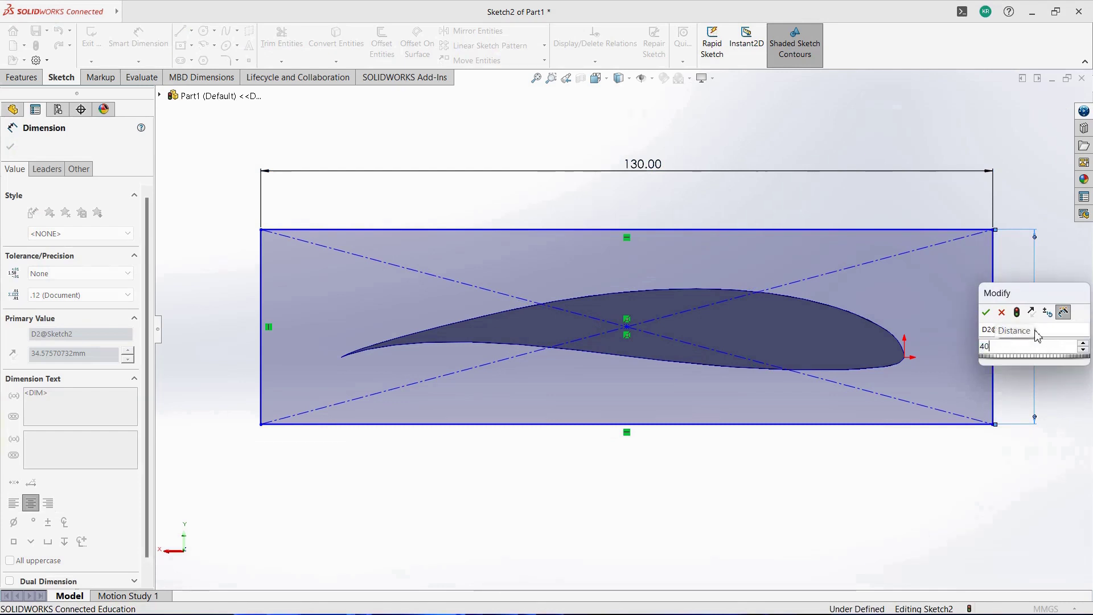
key("Escape")
key("Return")
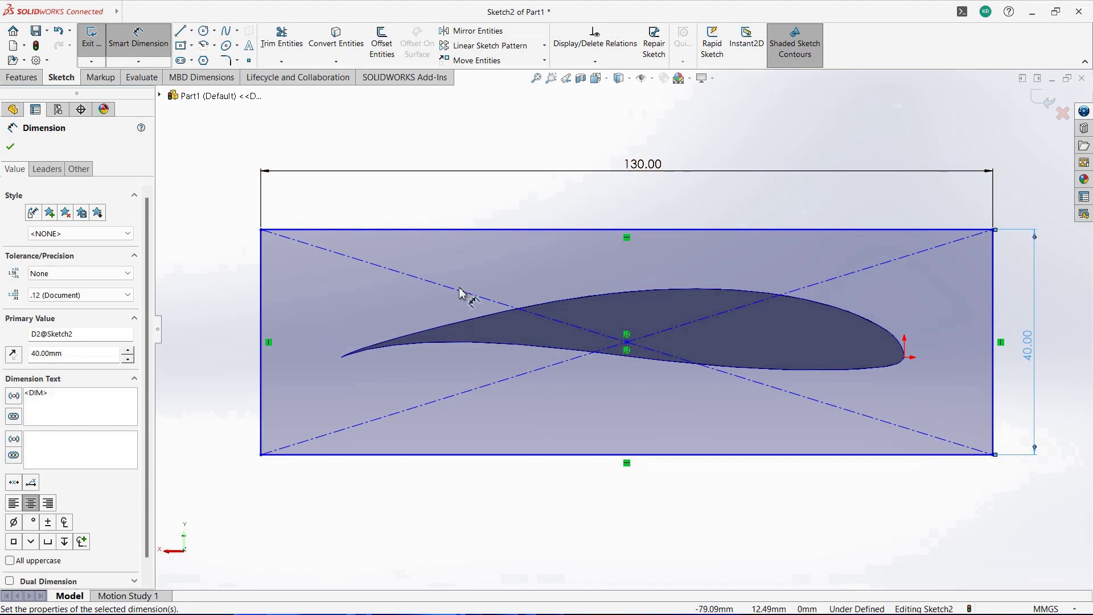
Step: Shift the rectangle up and right to enclose the airfoil, then exit Sketch2
left_click(10, 146)
key("Escape")
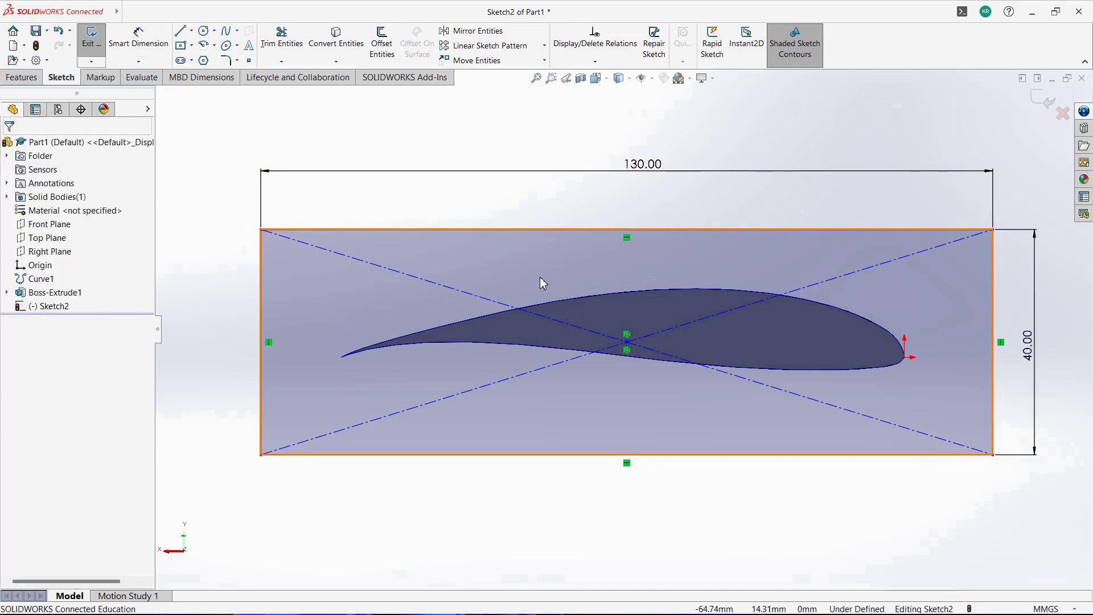
left_click_drag(541, 282, 555, 271)
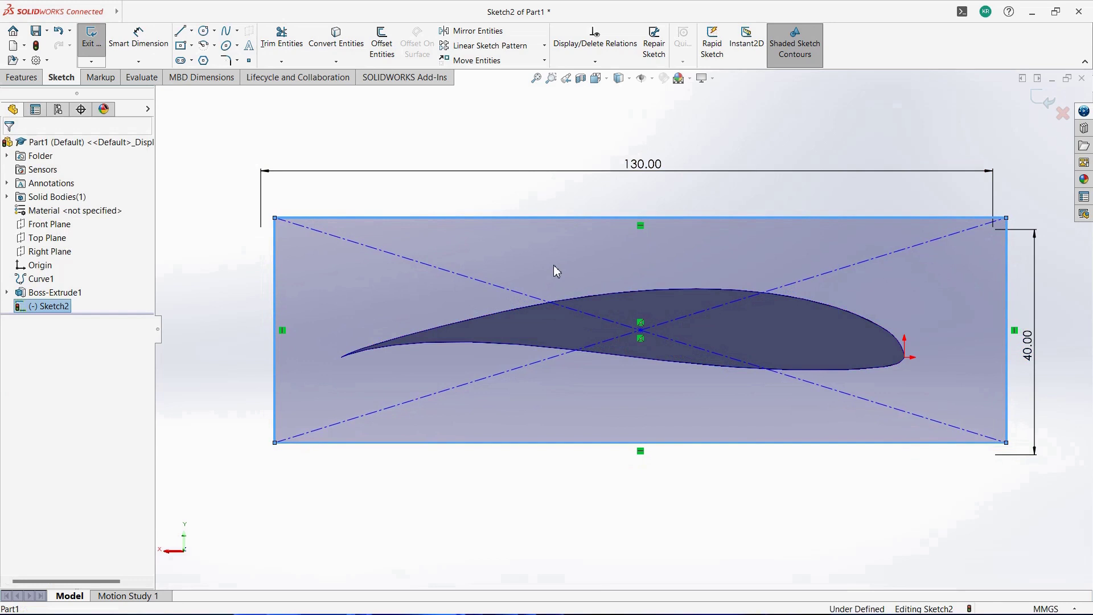
left_click_drag(554, 265, 554, 266)
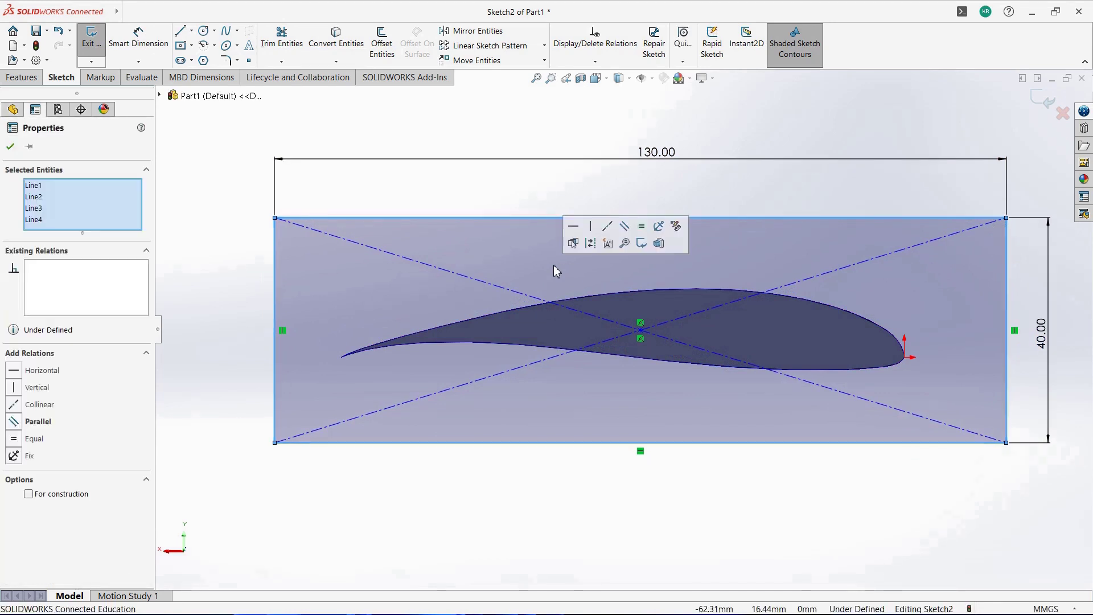
left_click(1042, 100)
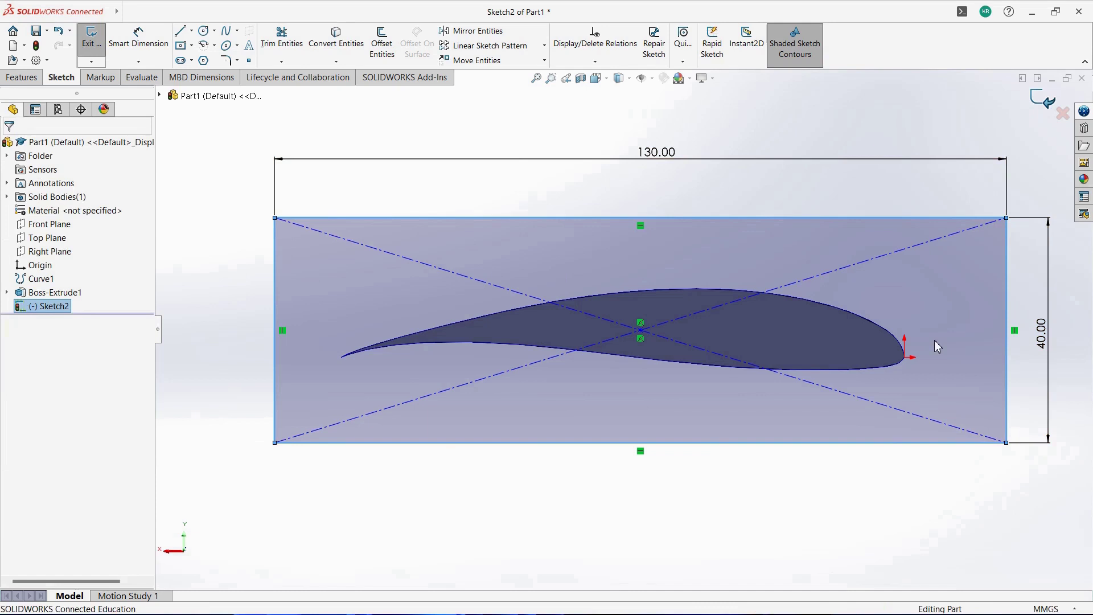
scroll(586, 288, "up", 2)
Step: Set the rectangle's Boss-Extrude depth to 10 mm, correcting an initial 20 mm entry
scroll(859, 292, "down", 1)
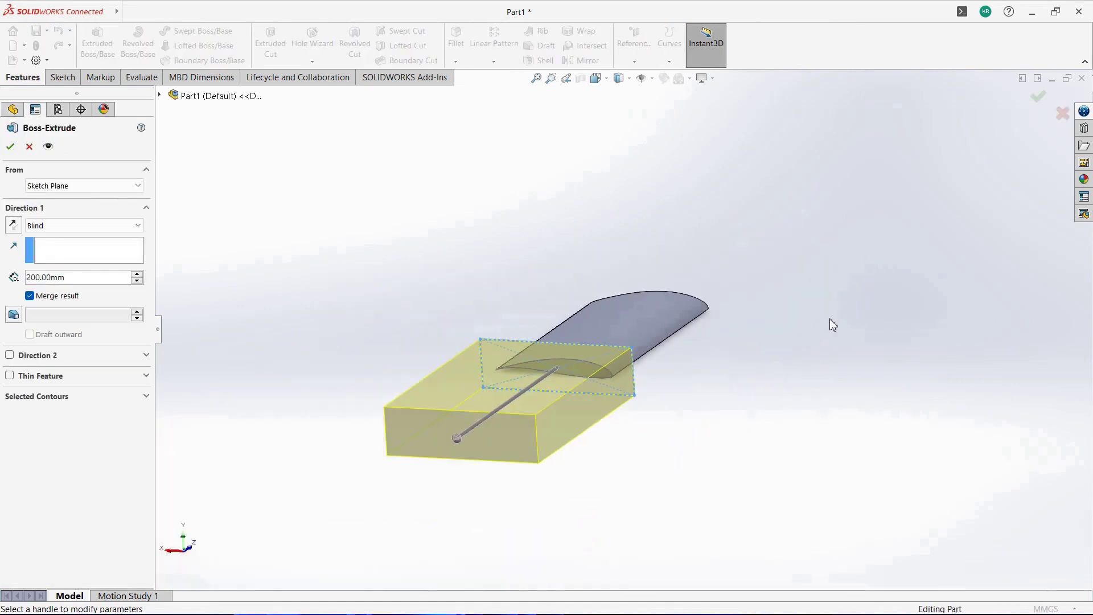
scroll(407, 385, "down", 3)
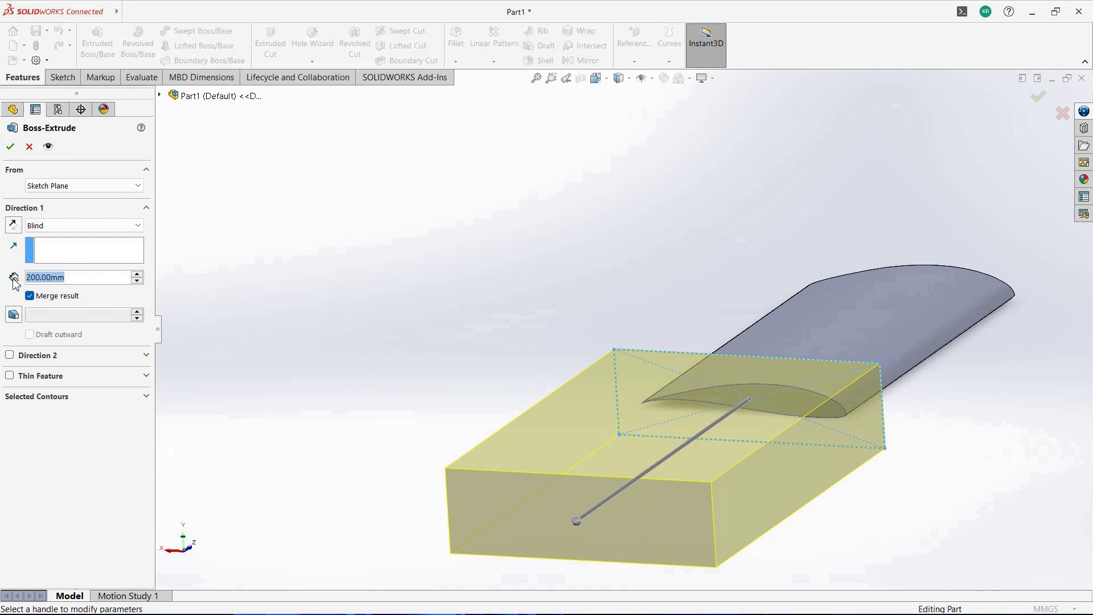
type("20")
key("Return")
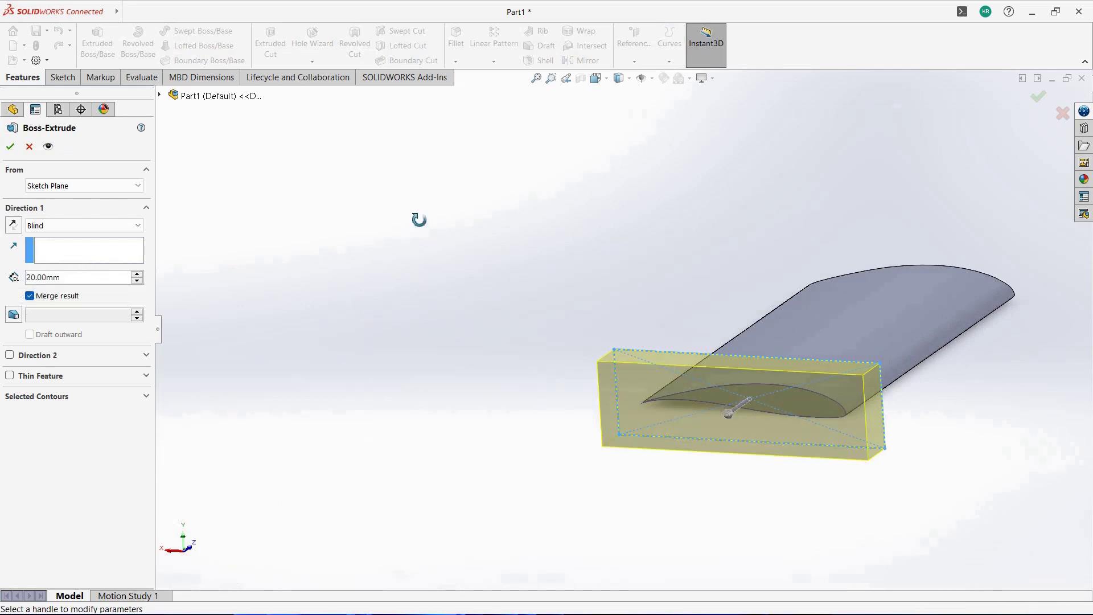
middle_click_drag(418, 219, 356, 315)
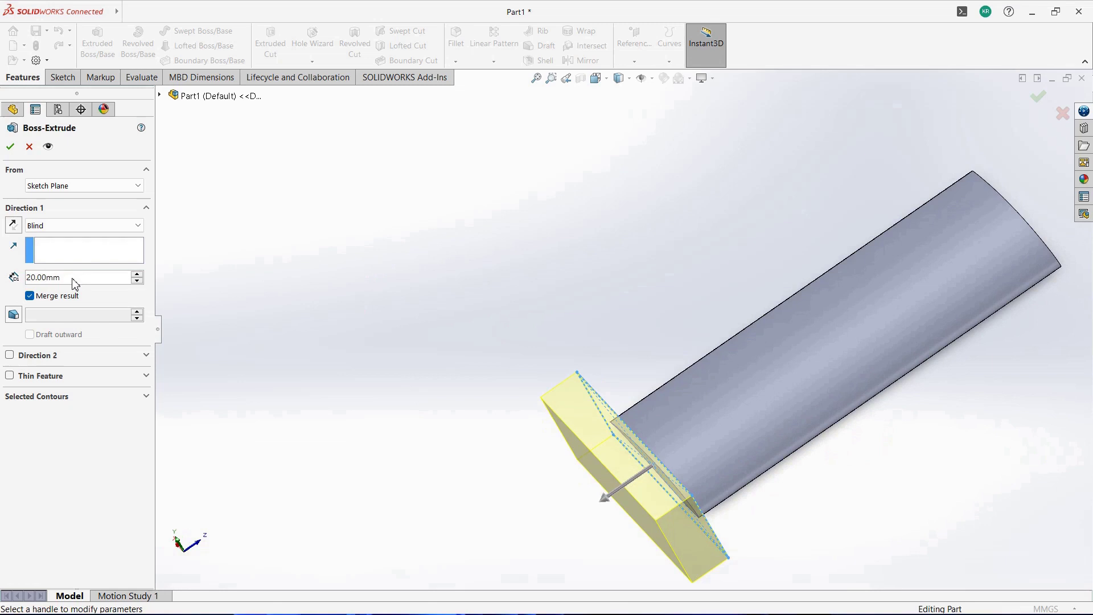
type("10")
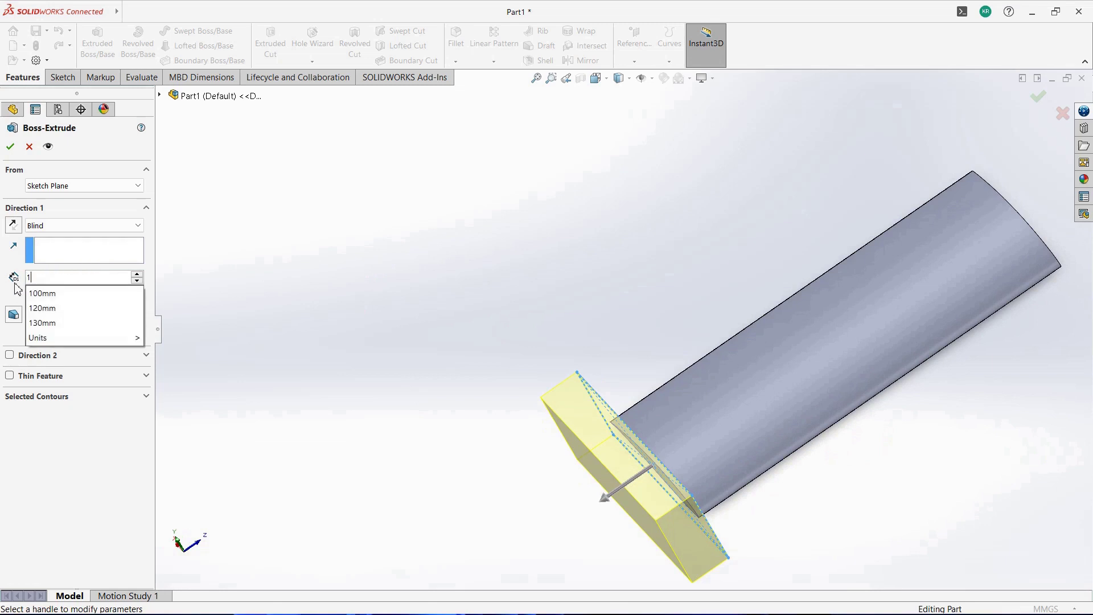
key("Return")
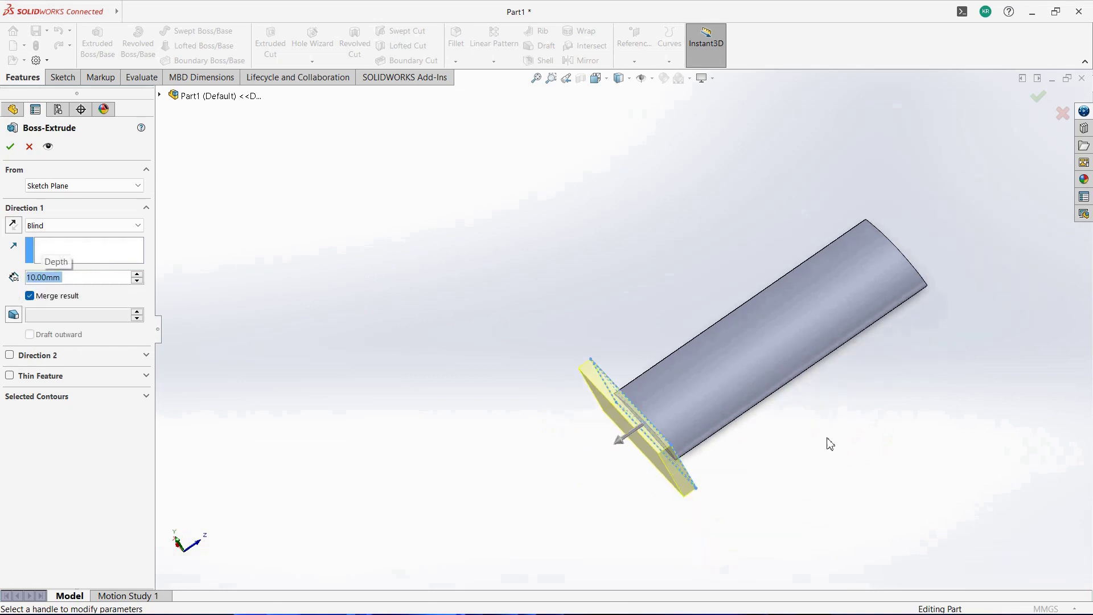
Step: Accept the 10 mm base plate extrusion and turn the blade to a side-on view
middle_click_drag(866, 457, 806, 497)
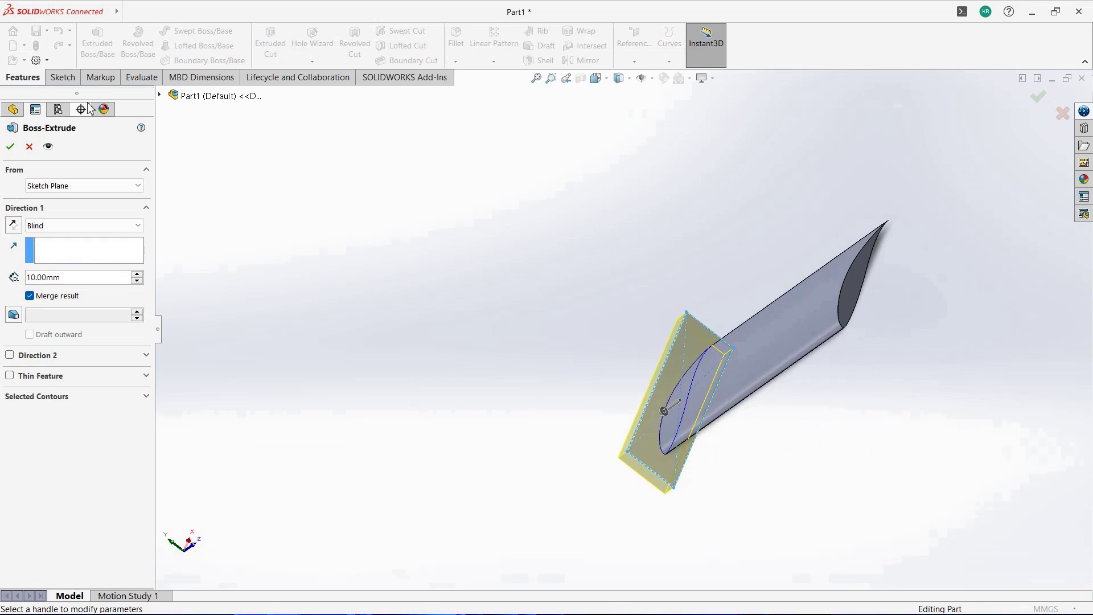
left_click(10, 147)
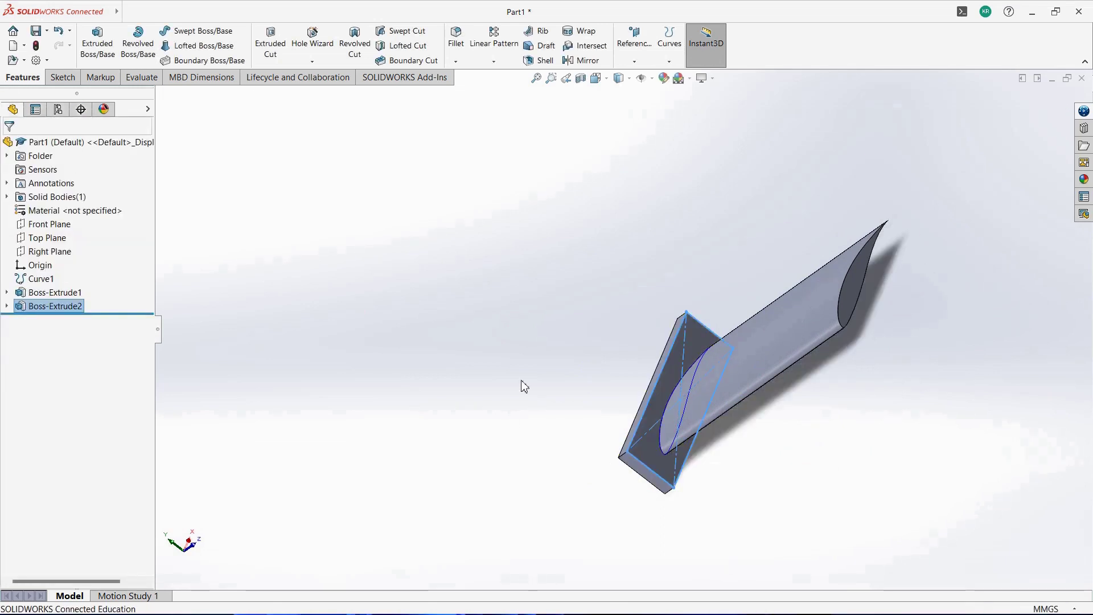
middle_click_drag(519, 383, 552, 372)
left_click(552, 371)
scroll(903, 531, "up", 3)
scroll(718, 393, "down", 5)
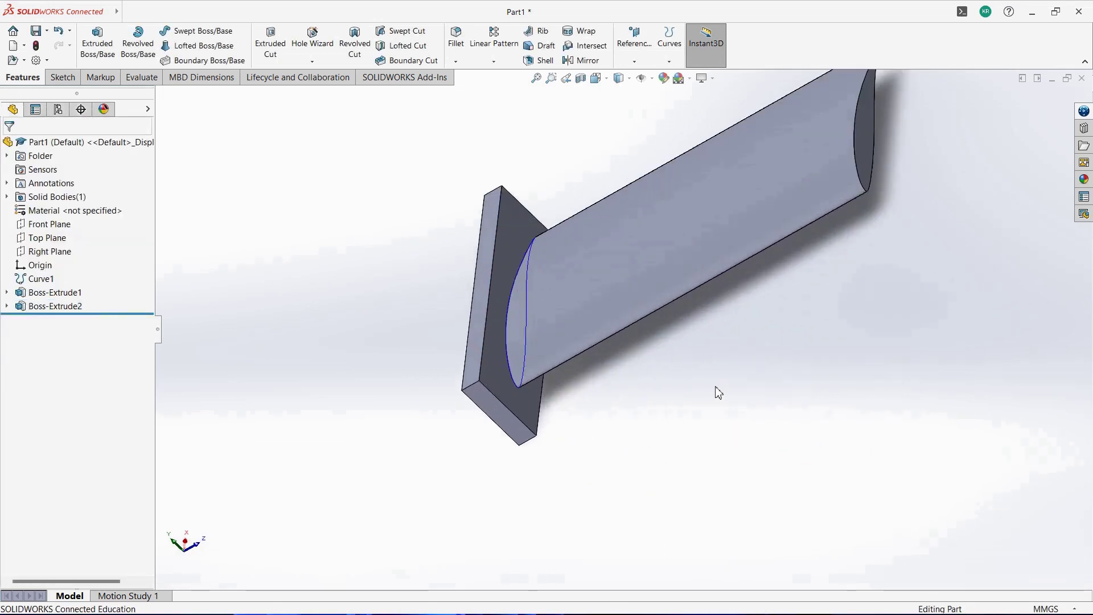
scroll(765, 325, "up", 3)
middle_click_drag(765, 326, 698, 349)
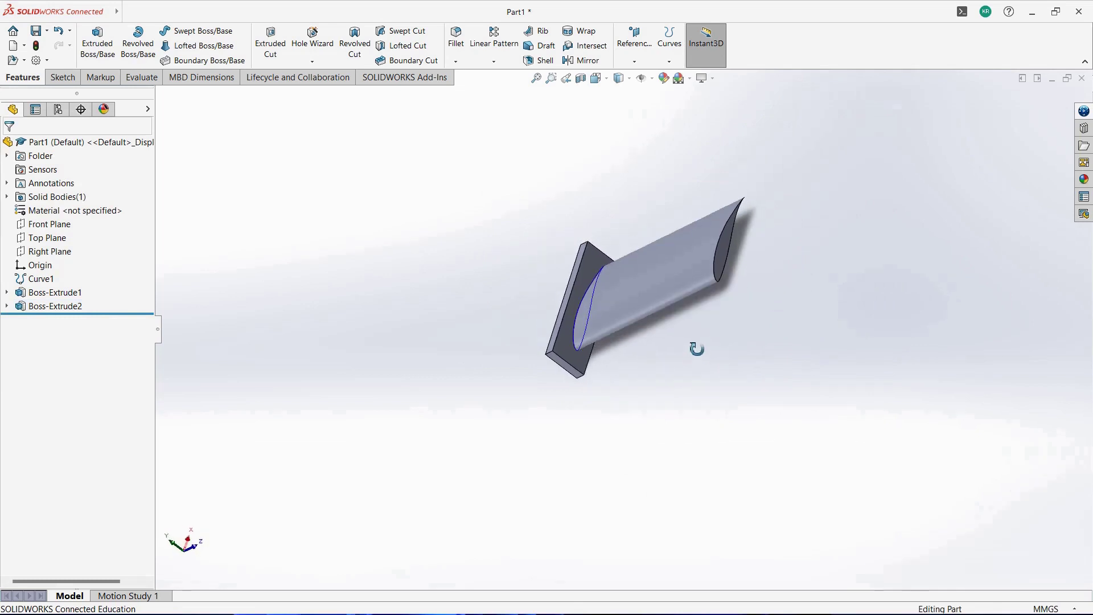
Step: Hide Curve1 in the blade model
right_click(33, 279)
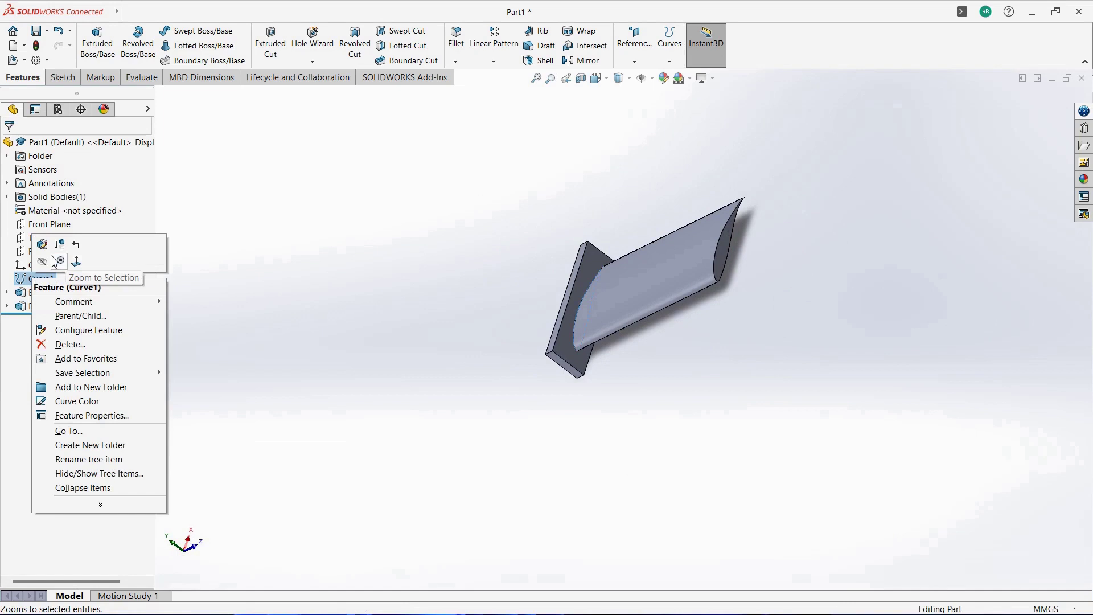
left_click(42, 263)
middle_click_drag(531, 361, 563, 400)
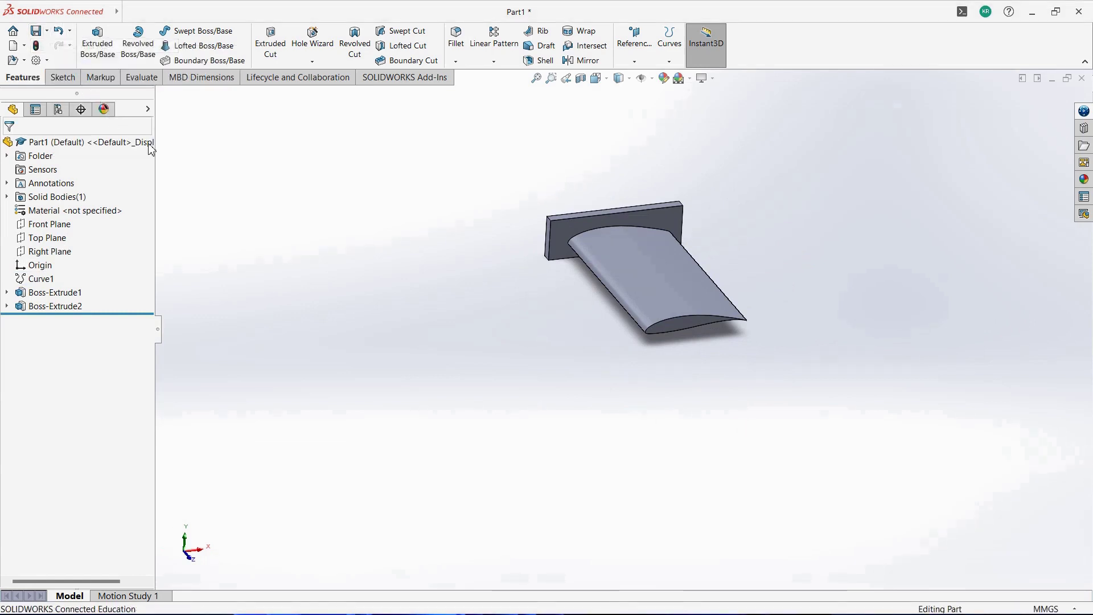
Step: Save the part to the Desktop as turbineBlade in STEP AP203 format
key("ctrl+s")
left_click(55, 186)
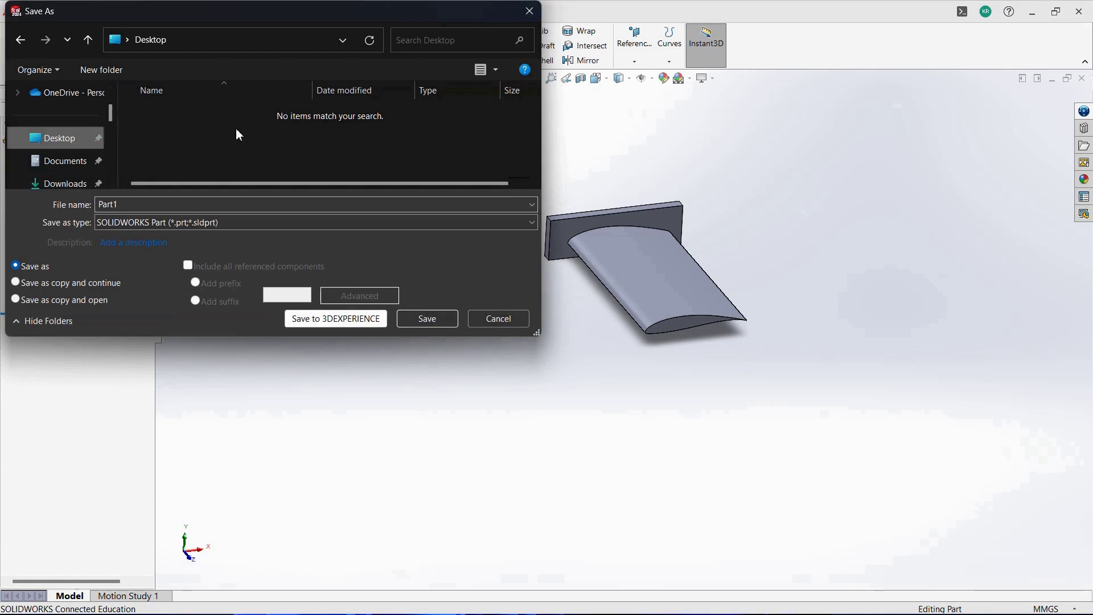
double_click(176, 205)
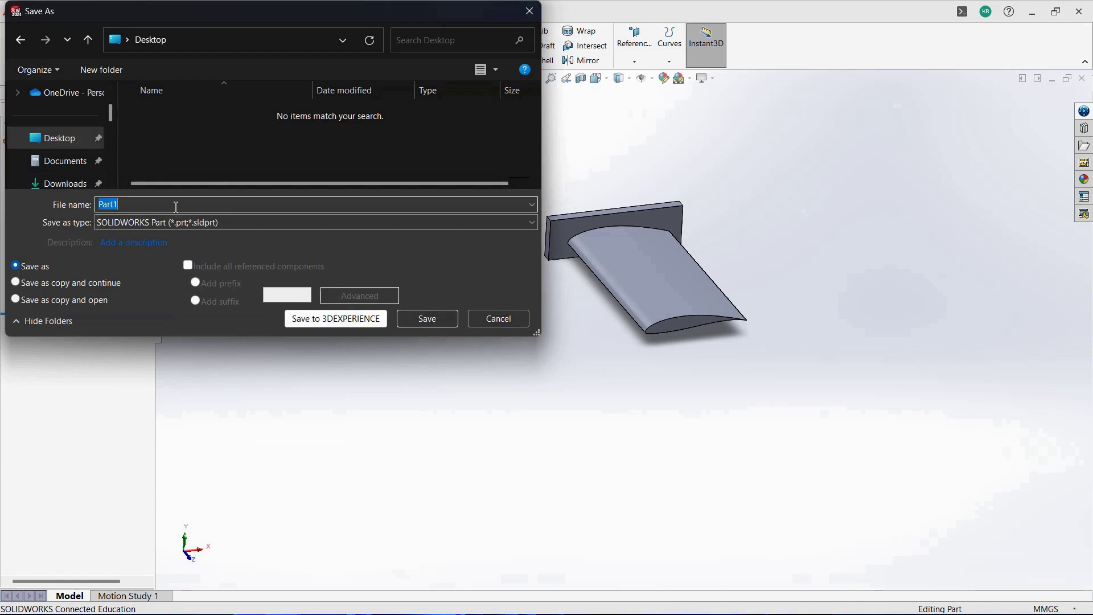
type("turbineBlade")
left_click(239, 223)
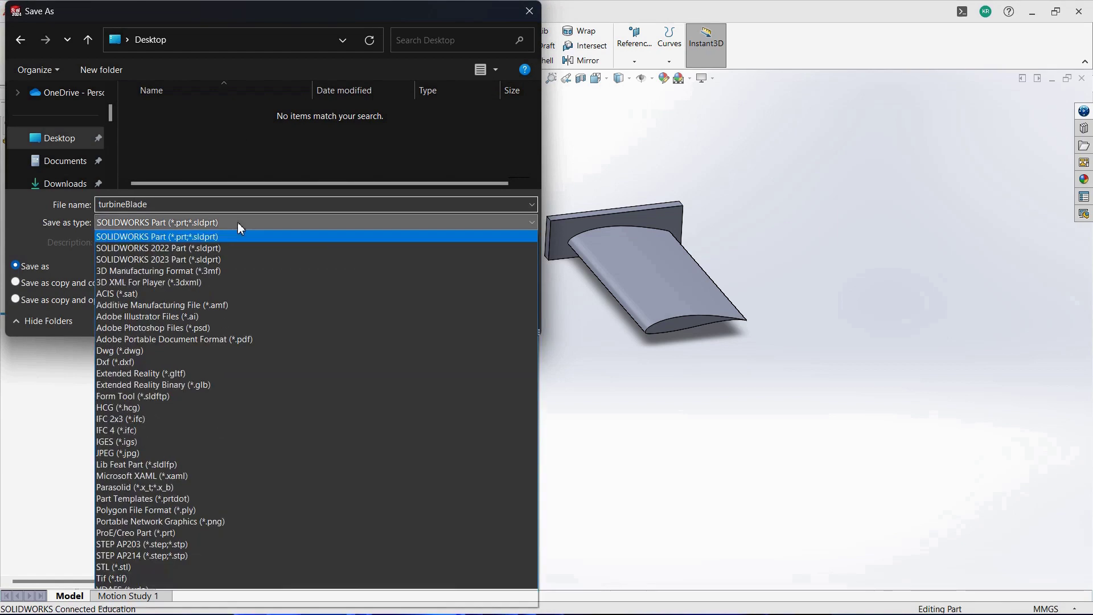
left_click(192, 545)
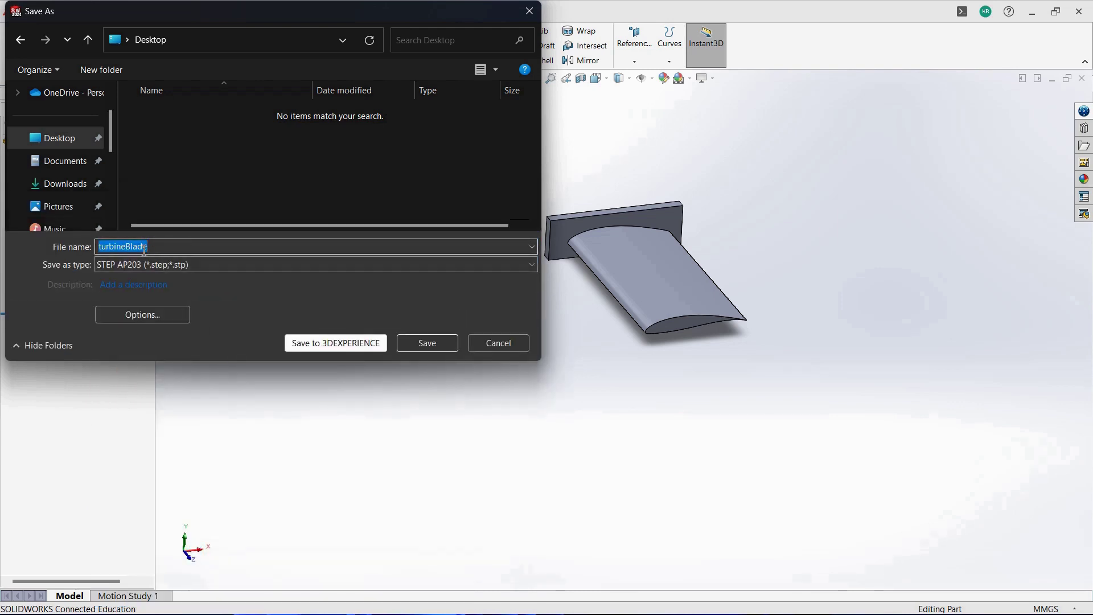
left_click(433, 346)
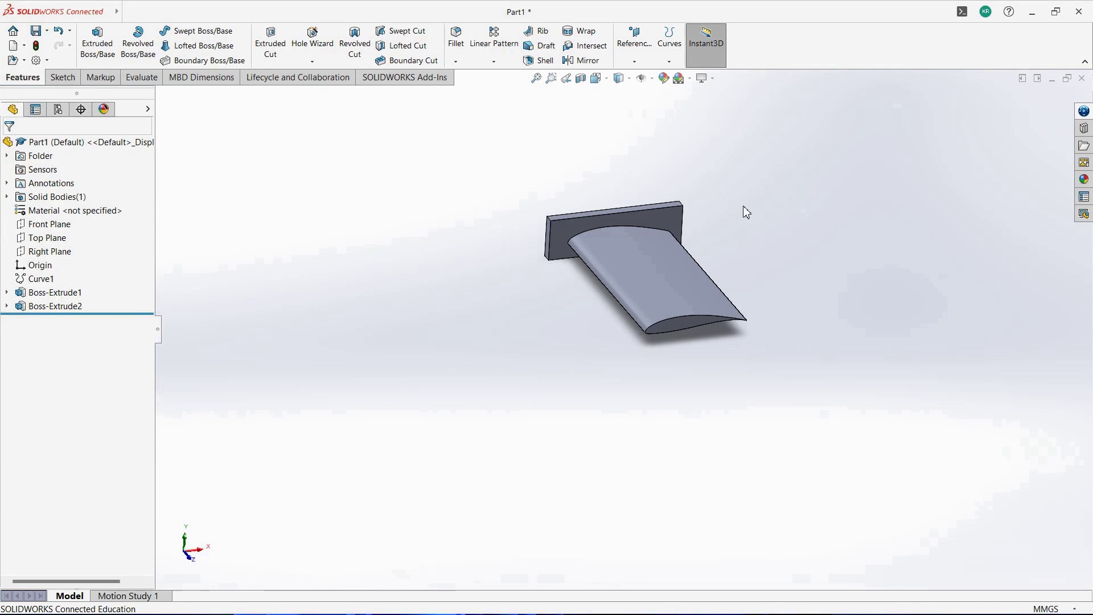
Step: Close the part window, choosing Save all to This PC, then cancel the native Save As
key("ctrl+Left")
key("ctrl+Down")
scroll(443, 499, "down", 2)
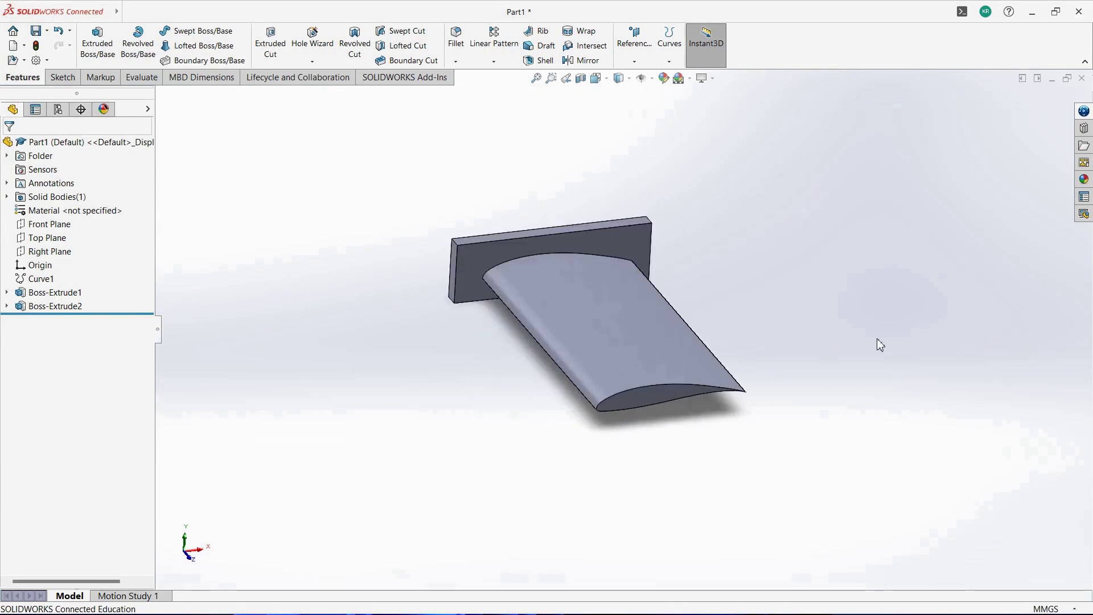
middle_click_drag(895, 344, 1069, 144)
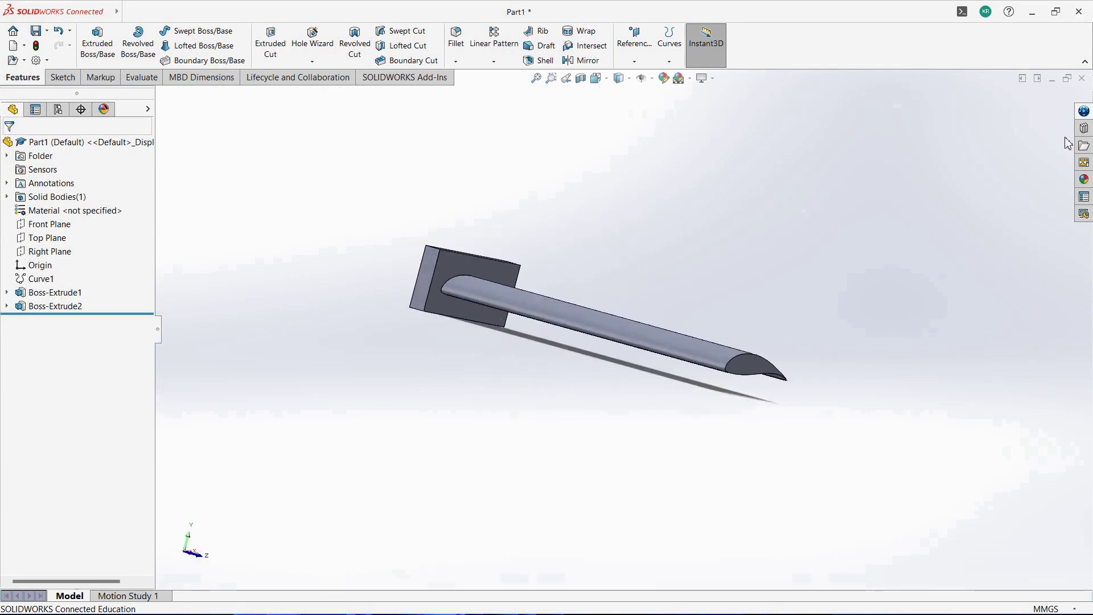
left_click(1077, 13)
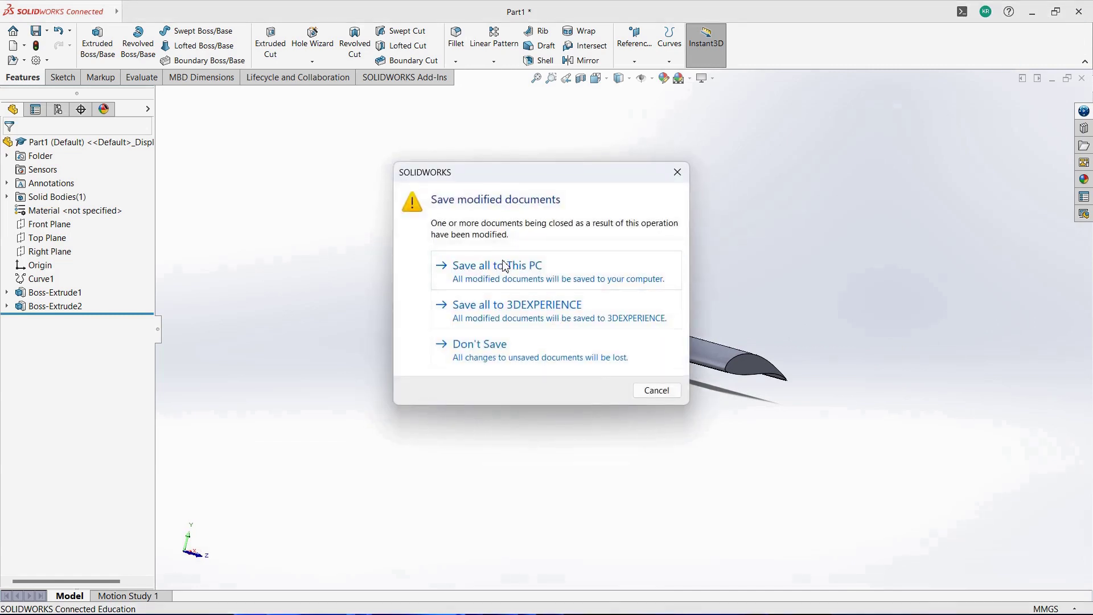
left_click(618, 276)
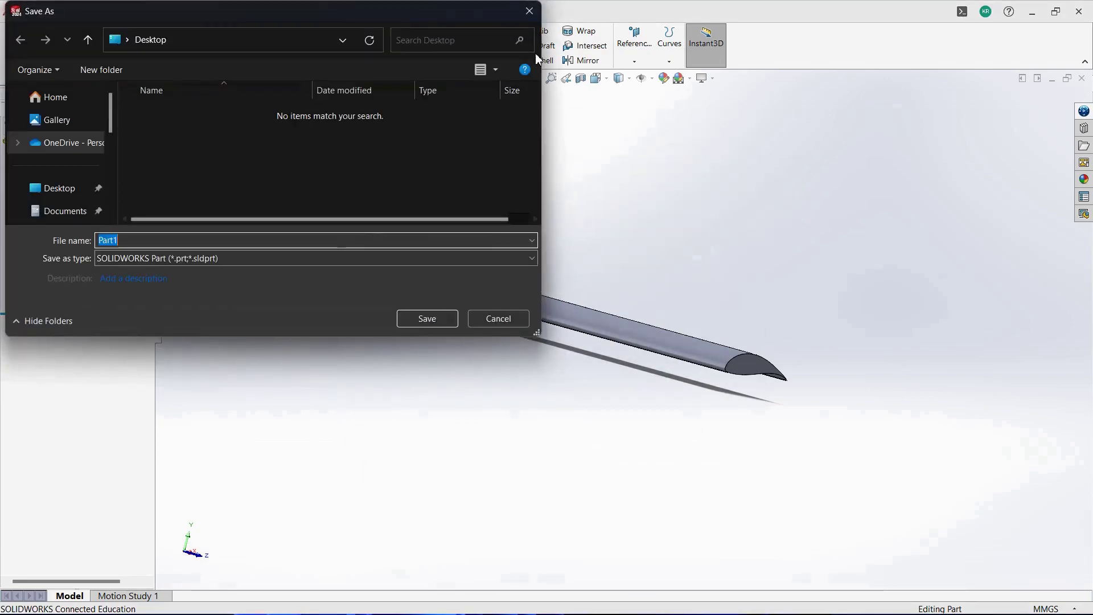
left_click(529, 11)
Step: Close SOLIDWORKS and refresh the Windows desktop twice
left_click(1075, 12)
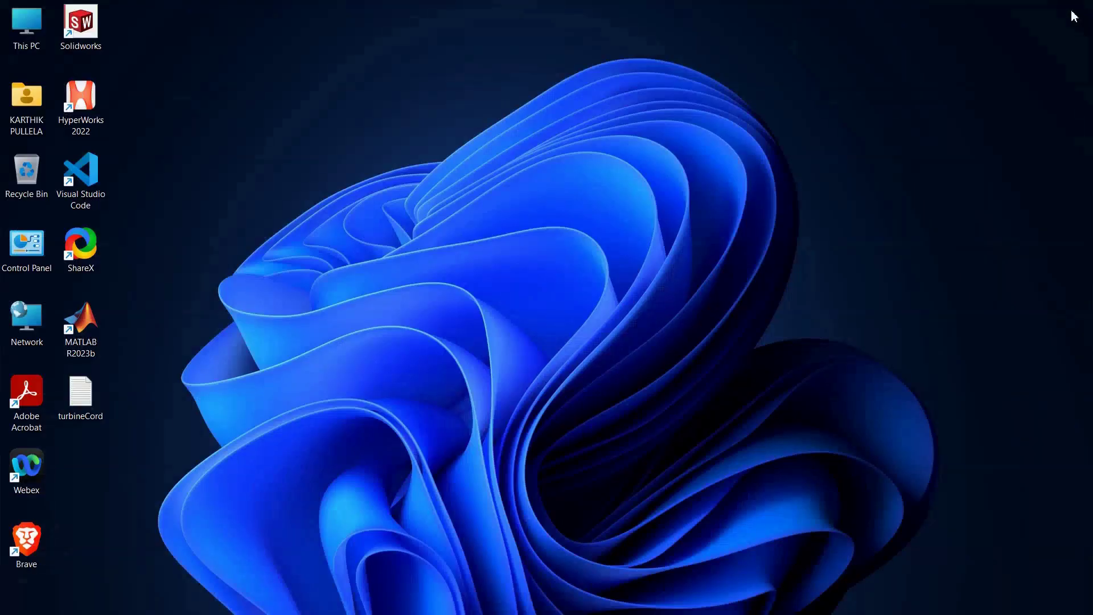
right_click(503, 194)
left_click(548, 244)
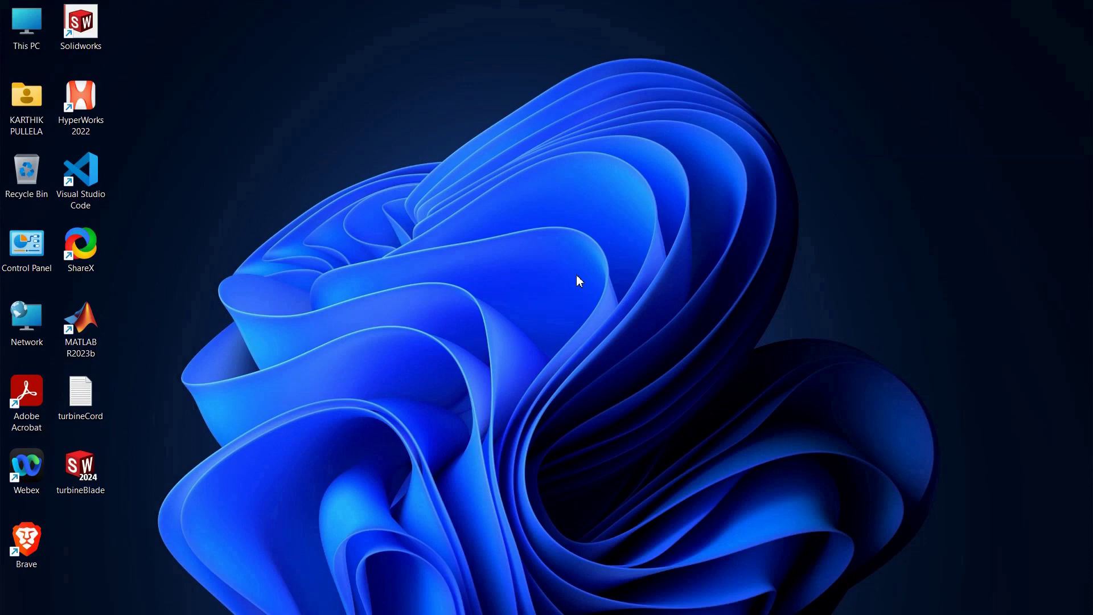
right_click(580, 281)
left_click(590, 307)
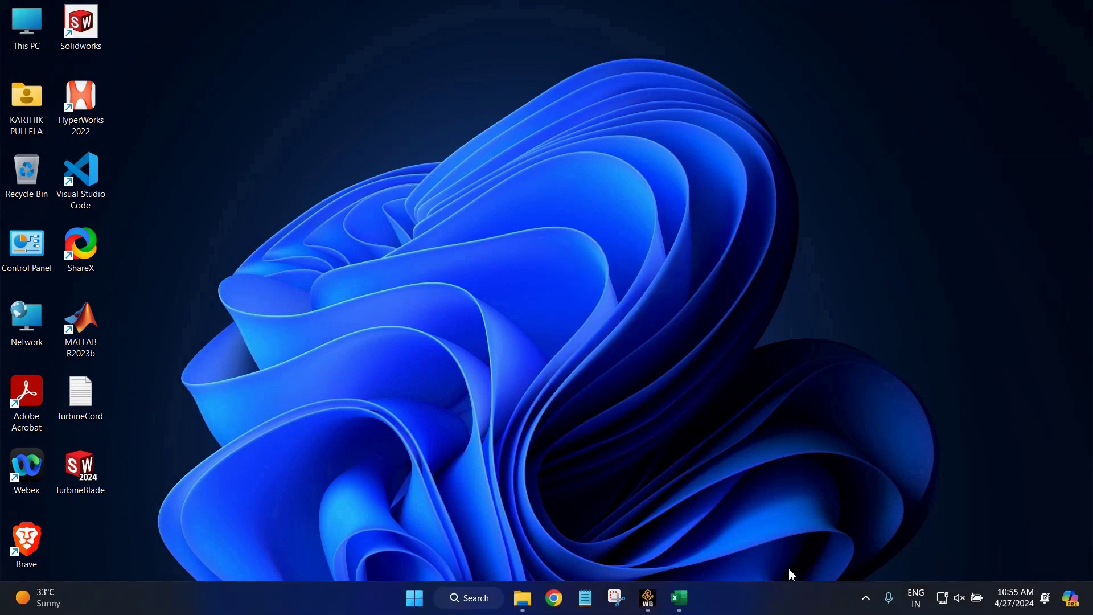
Step: Close the fx63137-il Excel workbook with Don't Save and No, then bring up Workbench
left_click(679, 597)
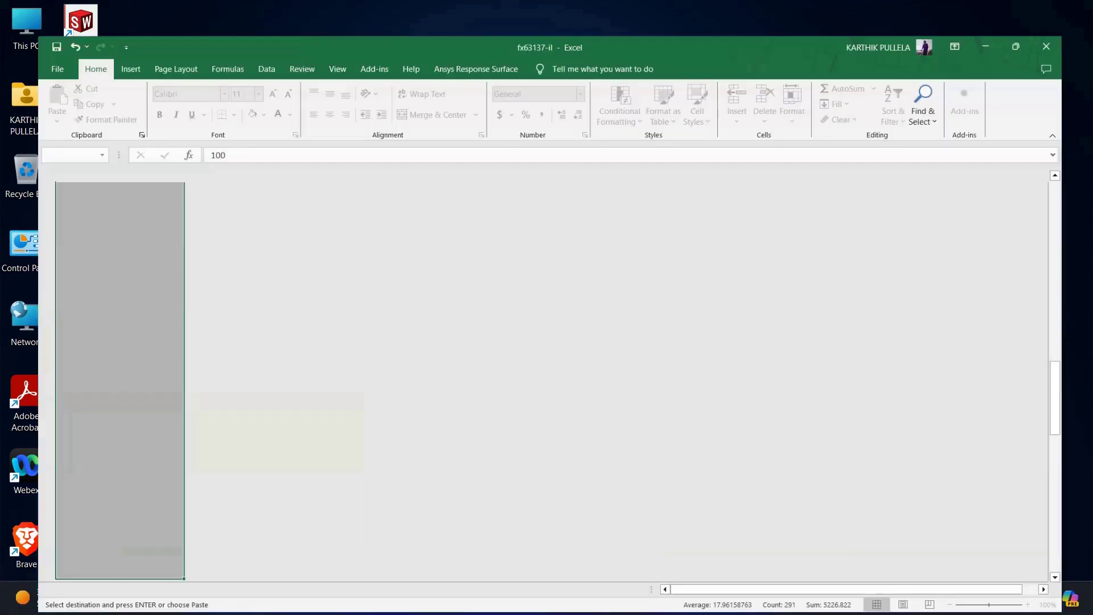
left_click(1075, 11)
left_click(578, 332)
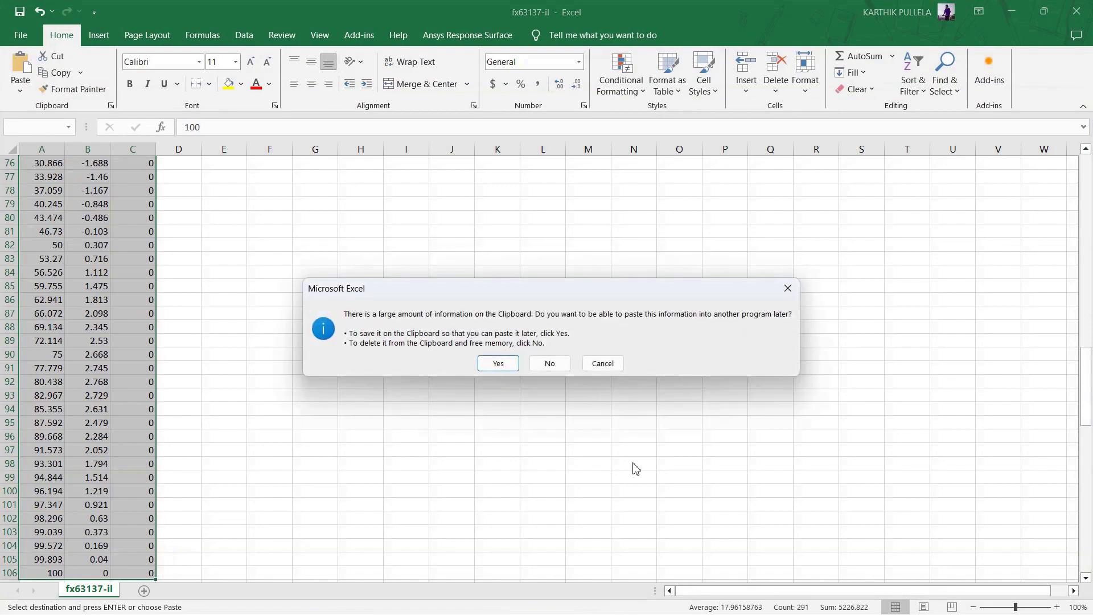
left_click(549, 365)
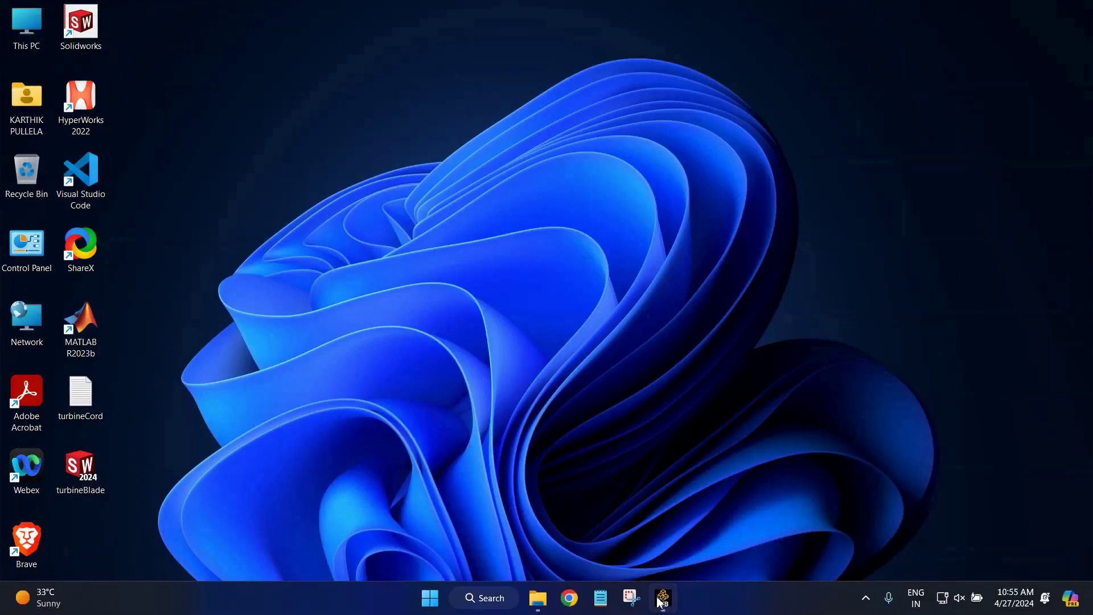
left_click(660, 599)
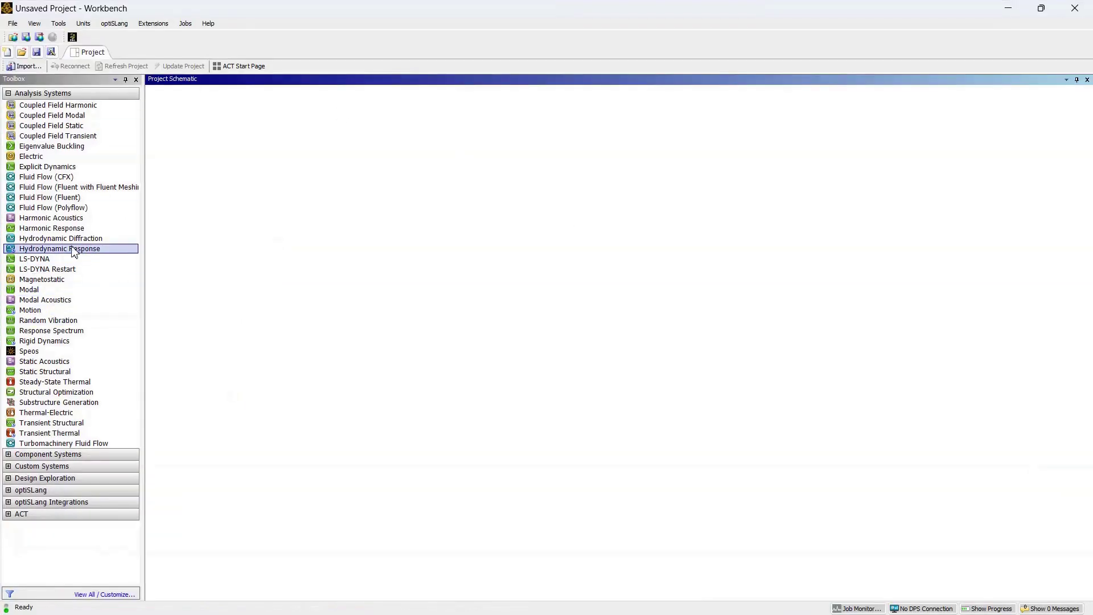
Step: Add a Steady-State Thermal system to the schematic and edit its Engineering Data
left_click_drag(56, 383, 217, 152)
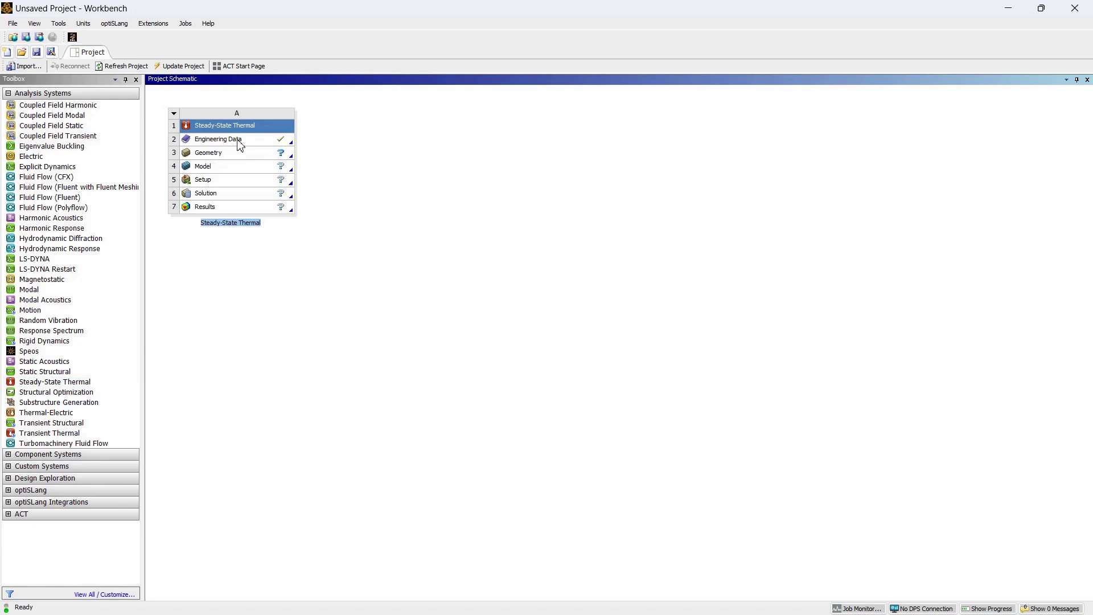
left_click(238, 140)
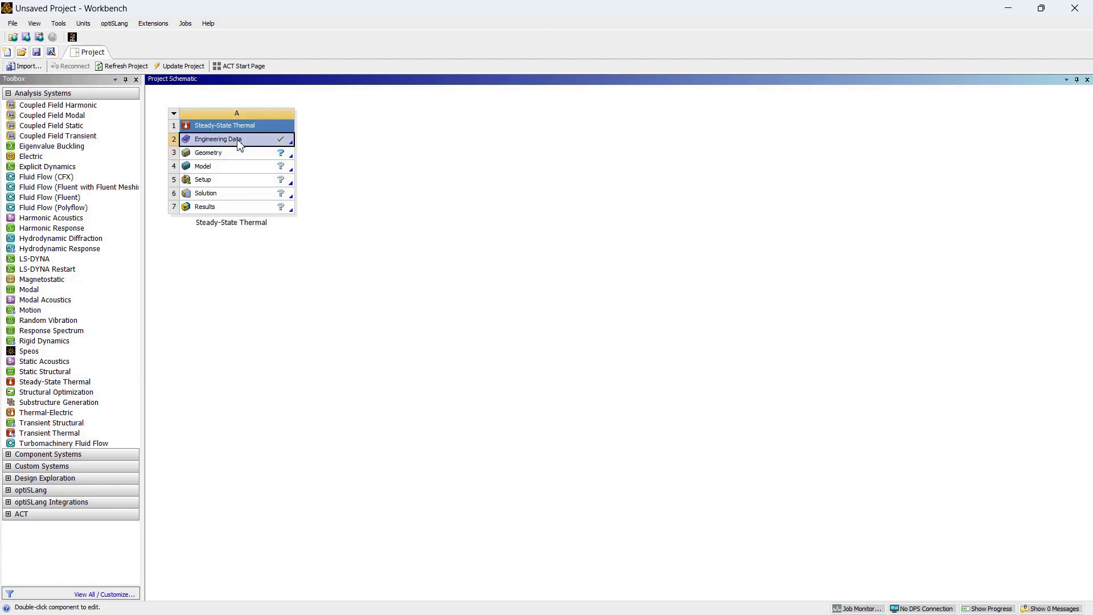
right_click(238, 140)
left_click(266, 149)
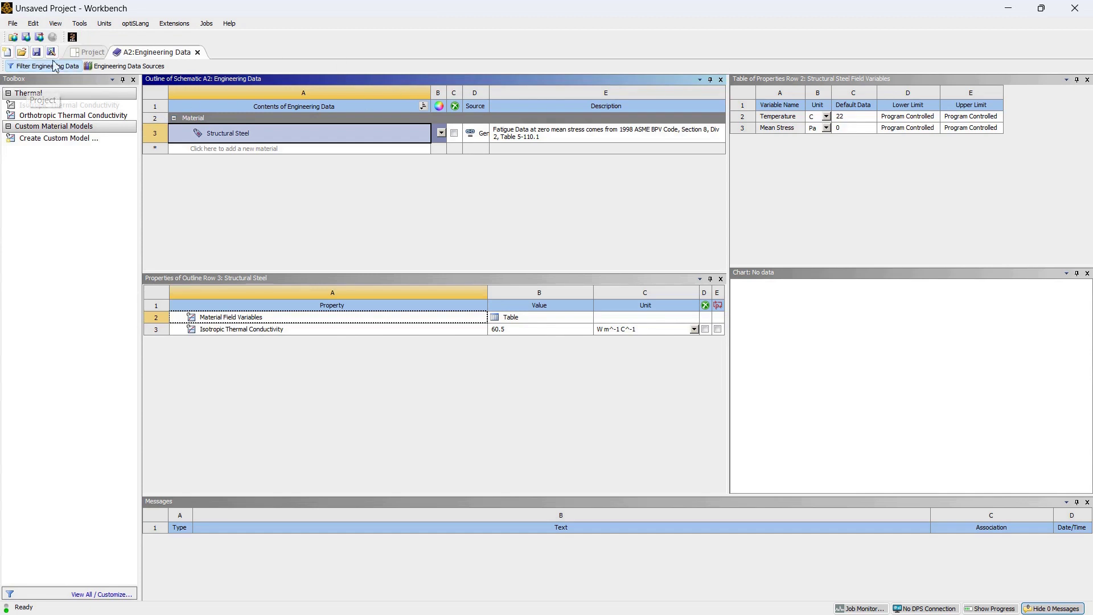
Step: Turn off the Engineering Data filter to show all properties, then show Engineering Data Sources
left_click(33, 66)
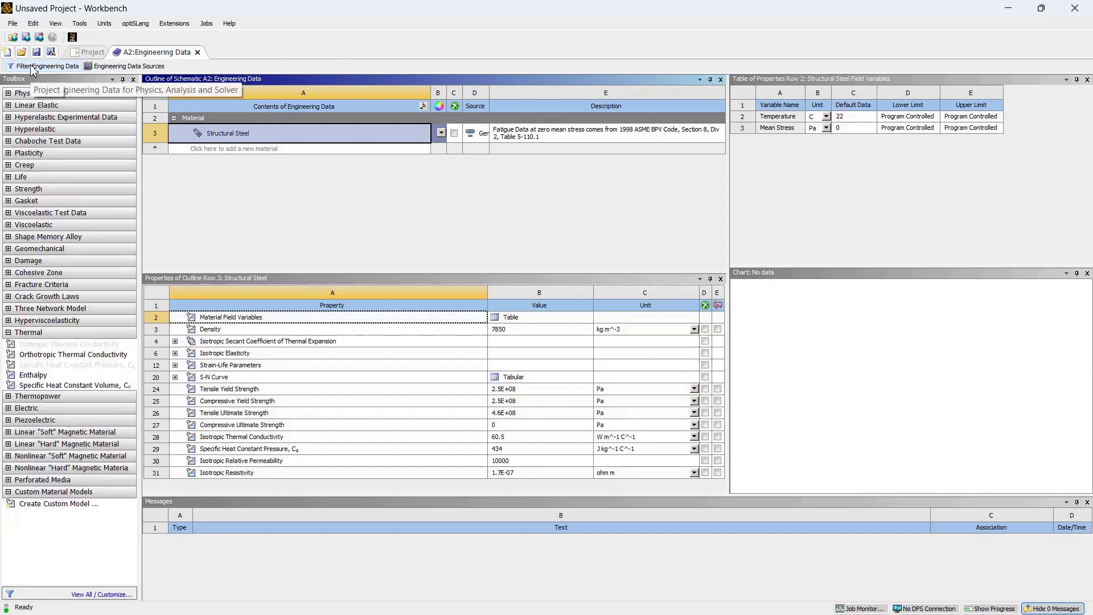
left_click(119, 67)
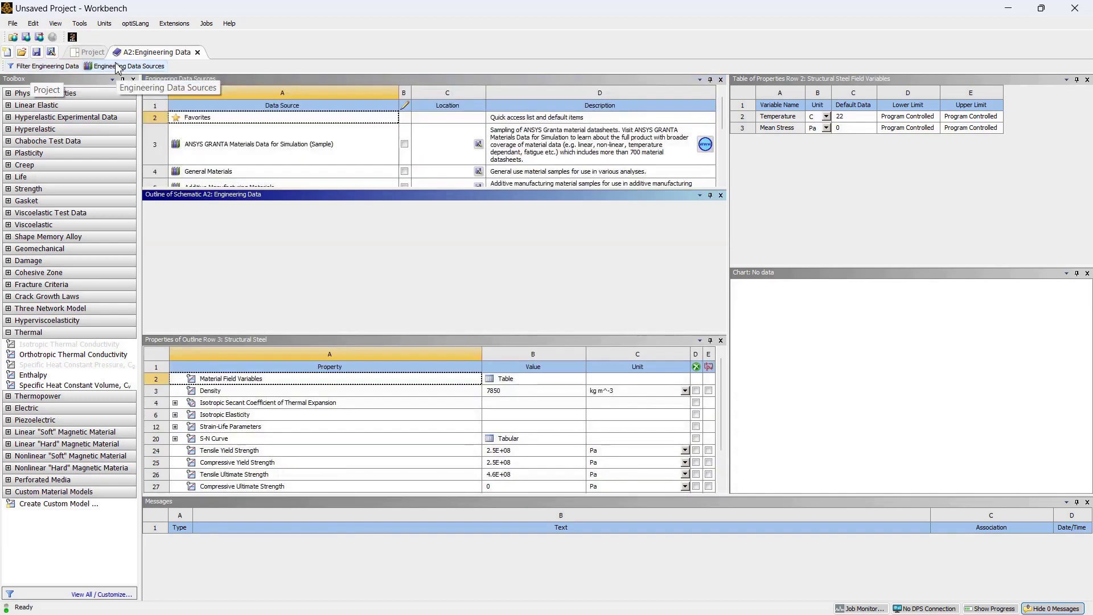
Step: Add Titanium Alloy from General Materials to the project's engineering data
left_click(405, 171)
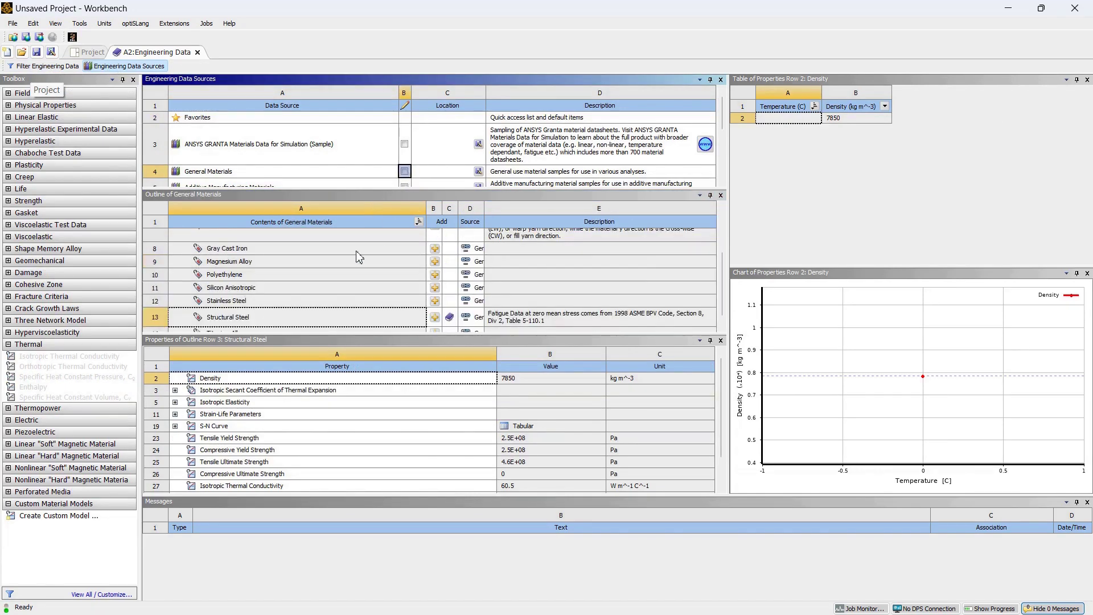
left_click_drag(333, 274, 431, 329)
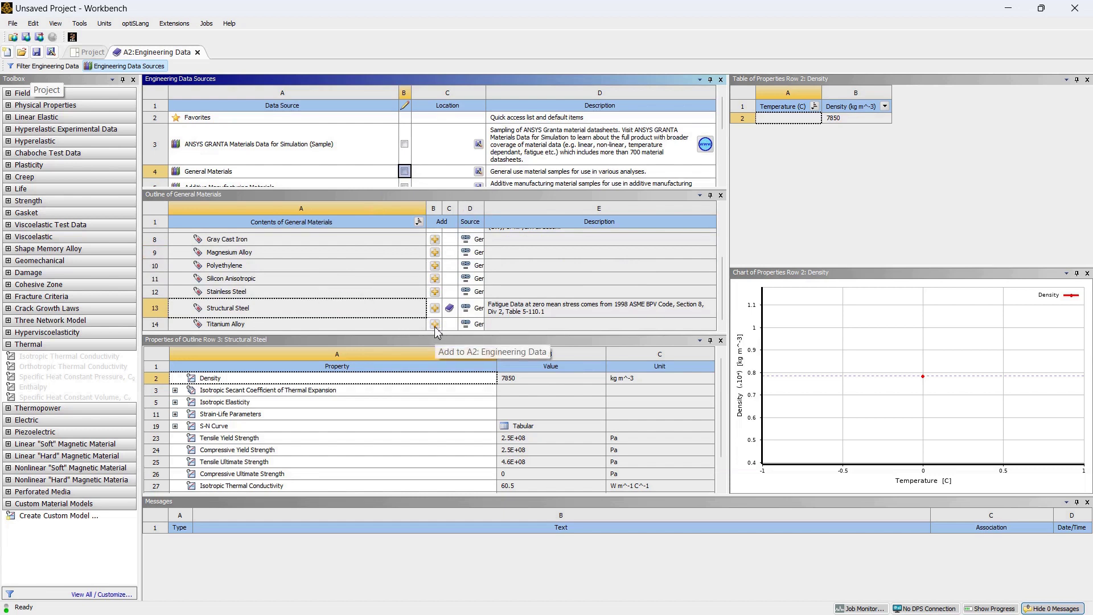
left_click(436, 329)
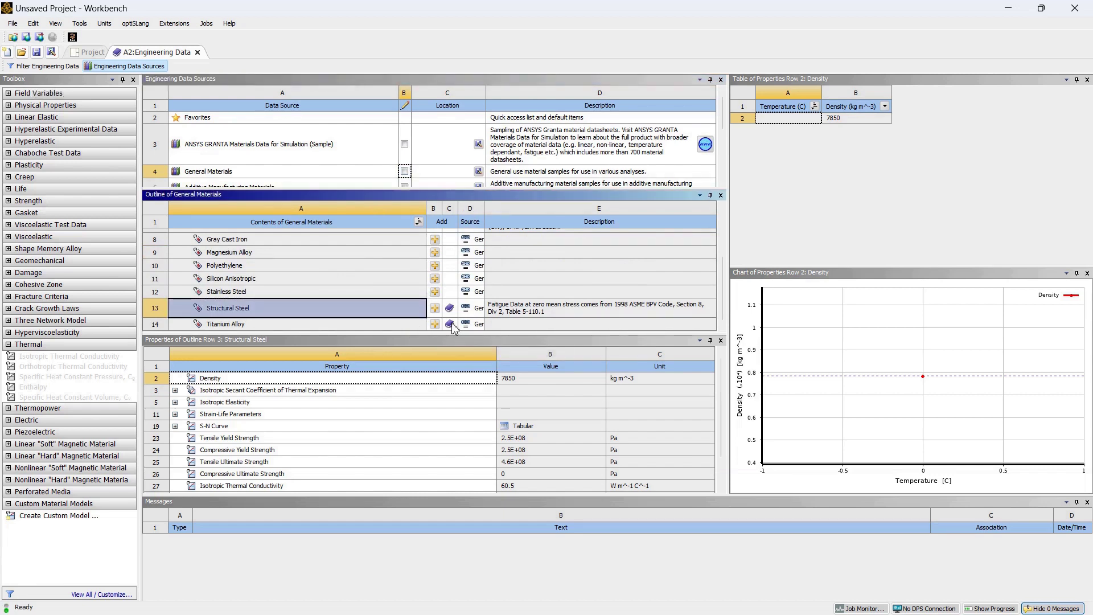
left_click(141, 67)
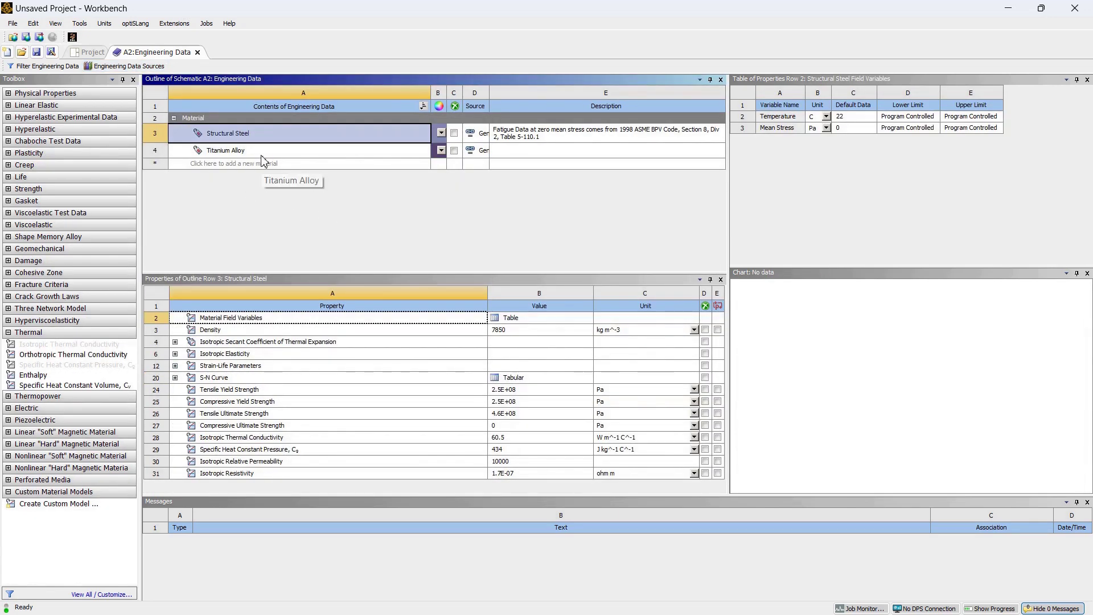
Step: Delete Structural Steel and filter the engineering data to thermal properties
right_click(360, 136)
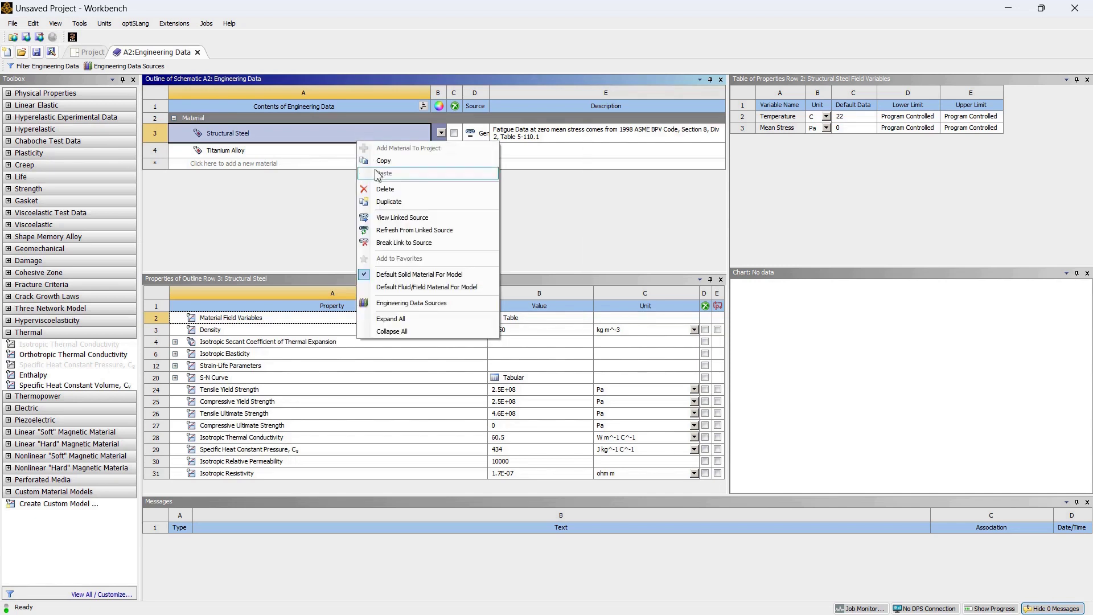
left_click(383, 188)
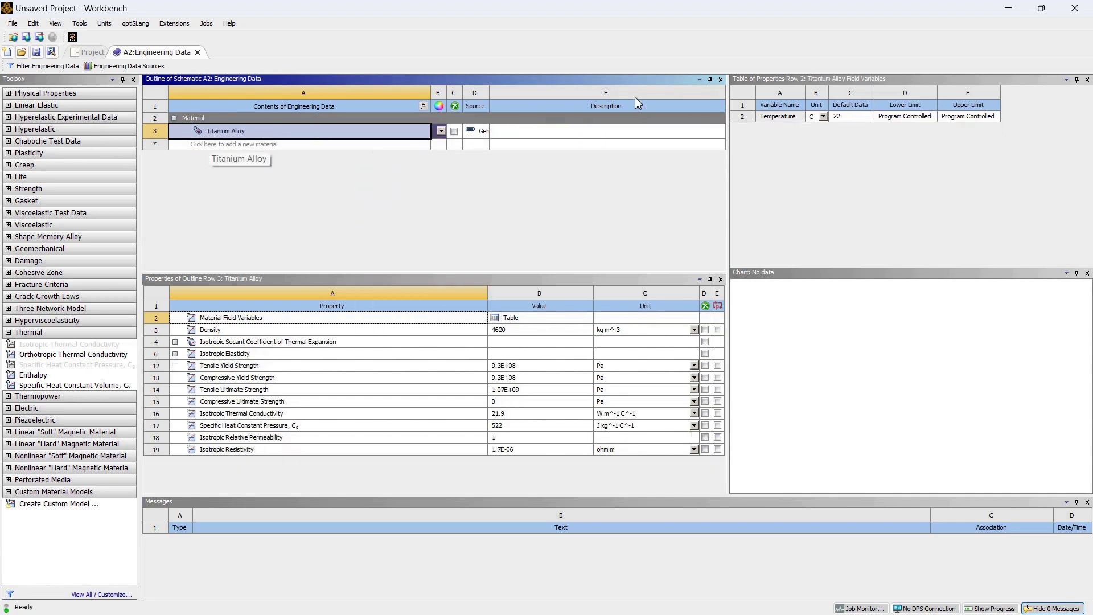
left_click(100, 66)
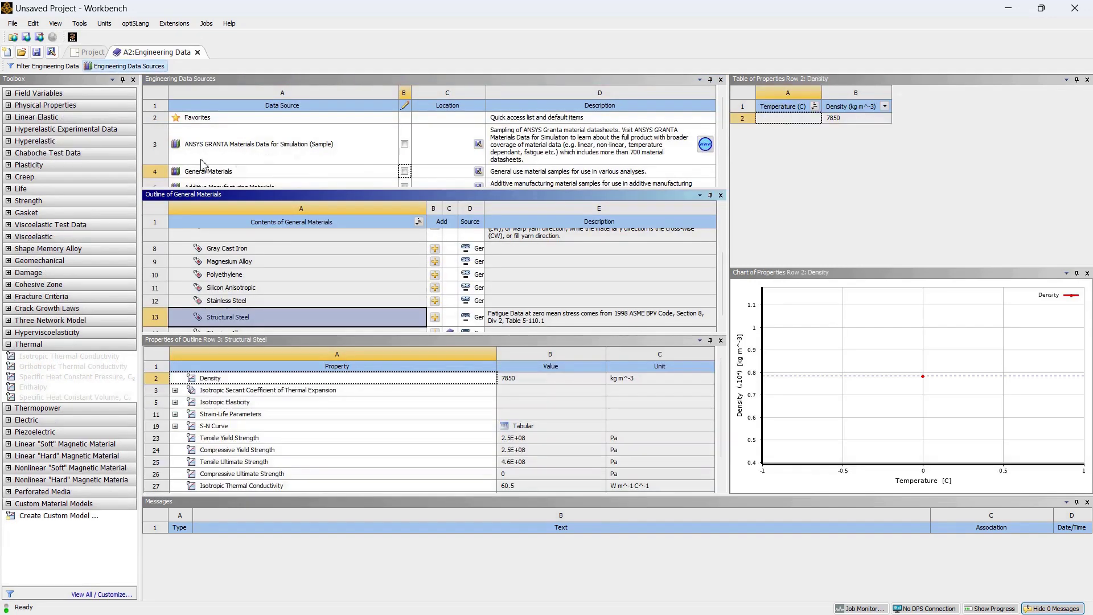
left_click(62, 67)
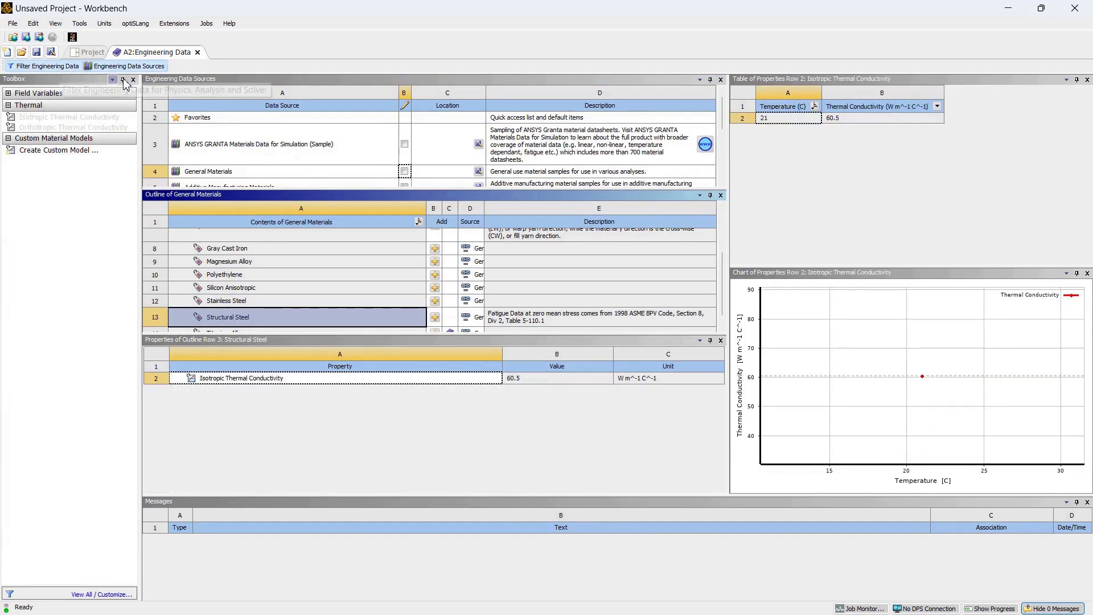
left_click(120, 68)
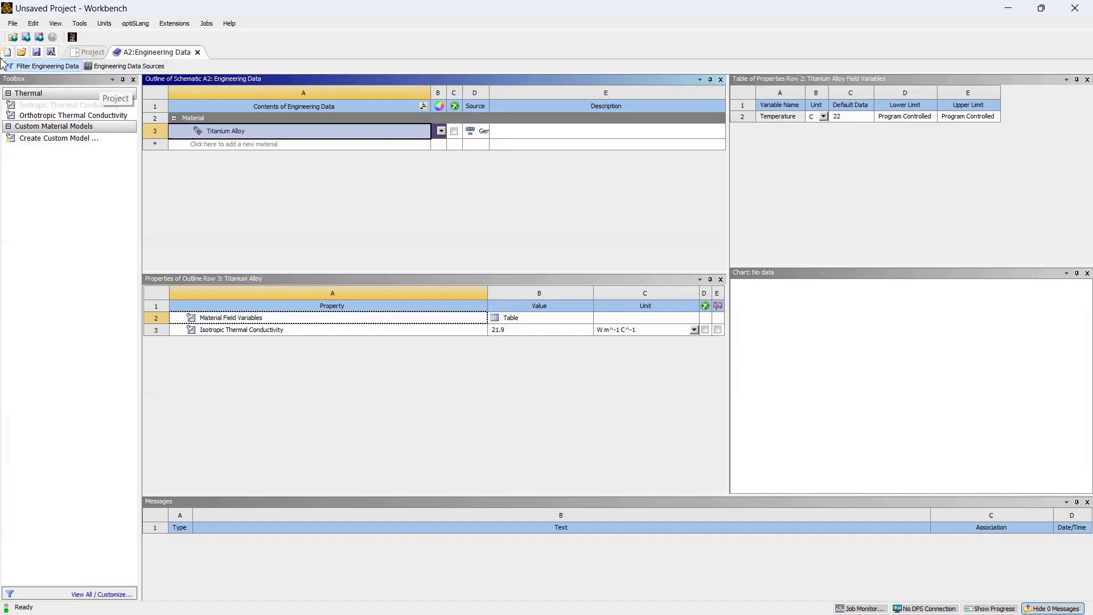
Step: Return to the project schematic and update the Engineering Data cell
left_click(98, 52)
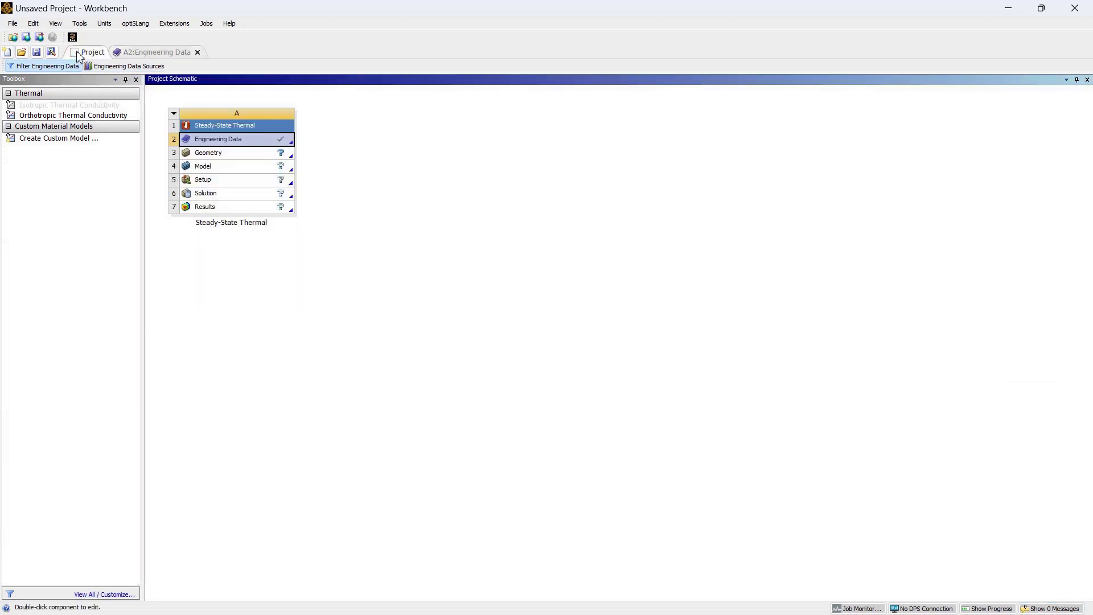
right_click(239, 144)
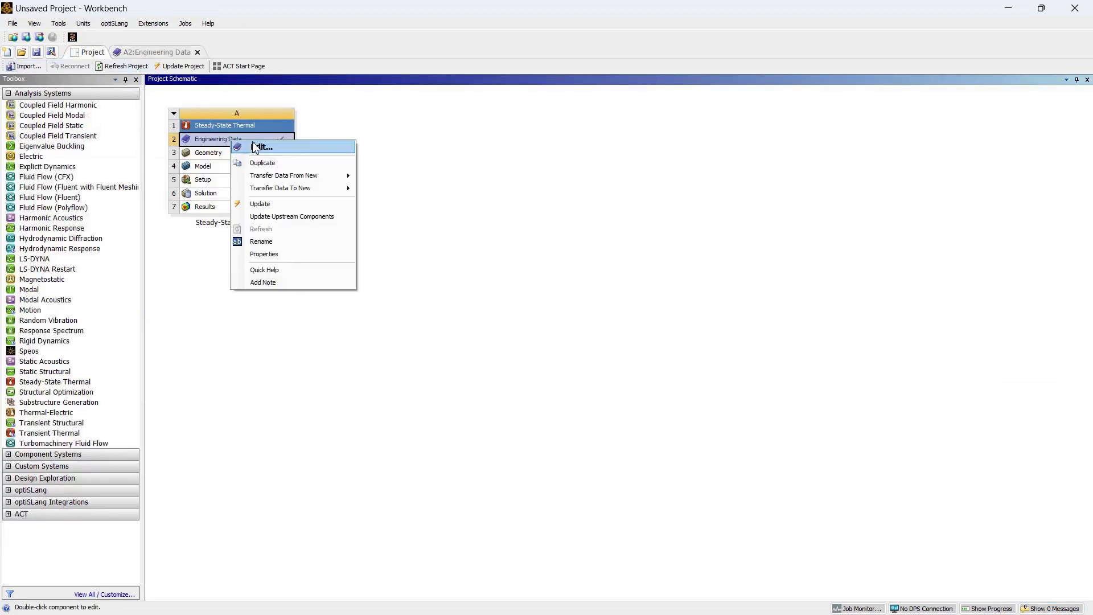
left_click(272, 204)
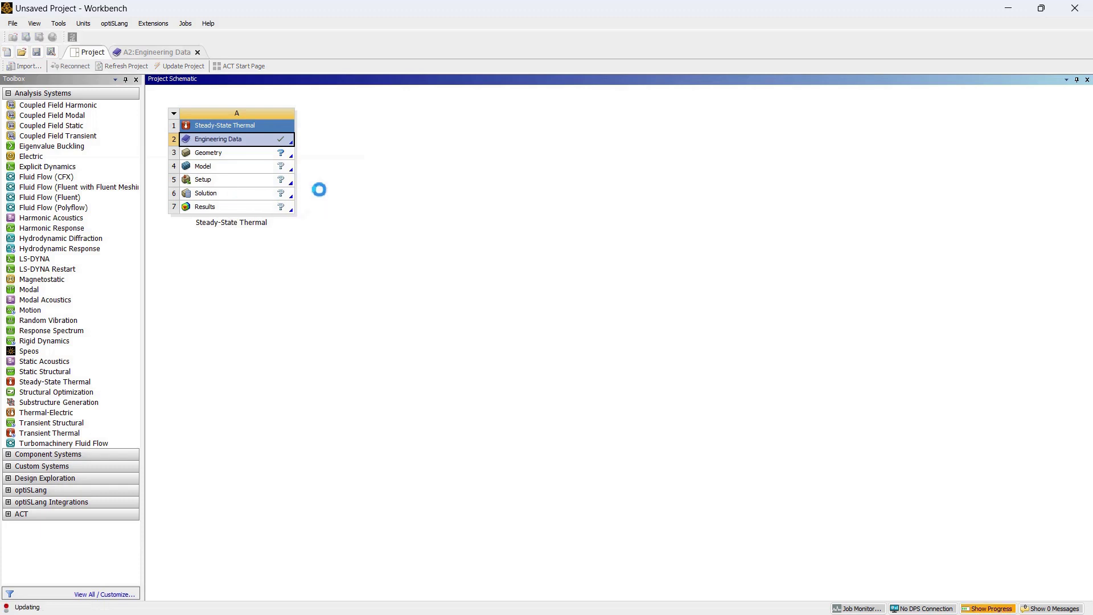
Step: Create new DesignModeler geometry from the Geometry cell
left_click(229, 156)
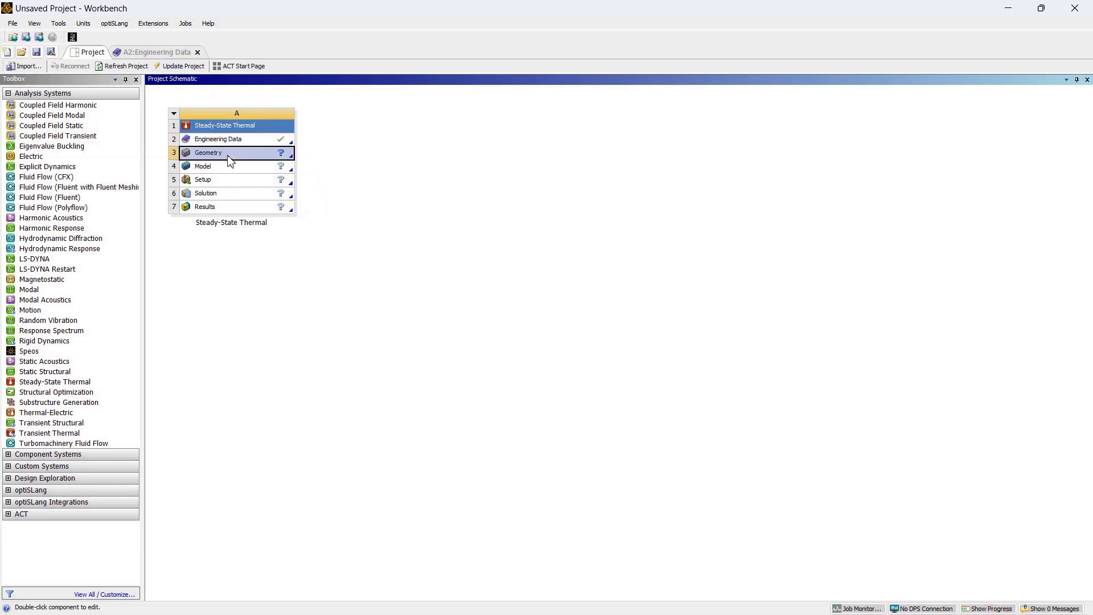
right_click(233, 156)
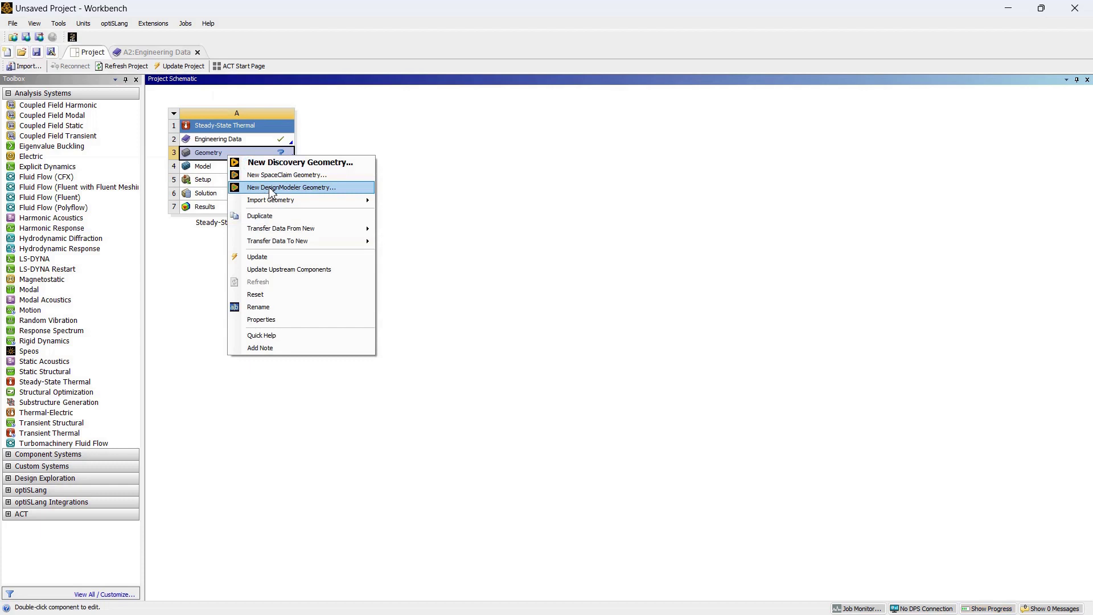
left_click(270, 188)
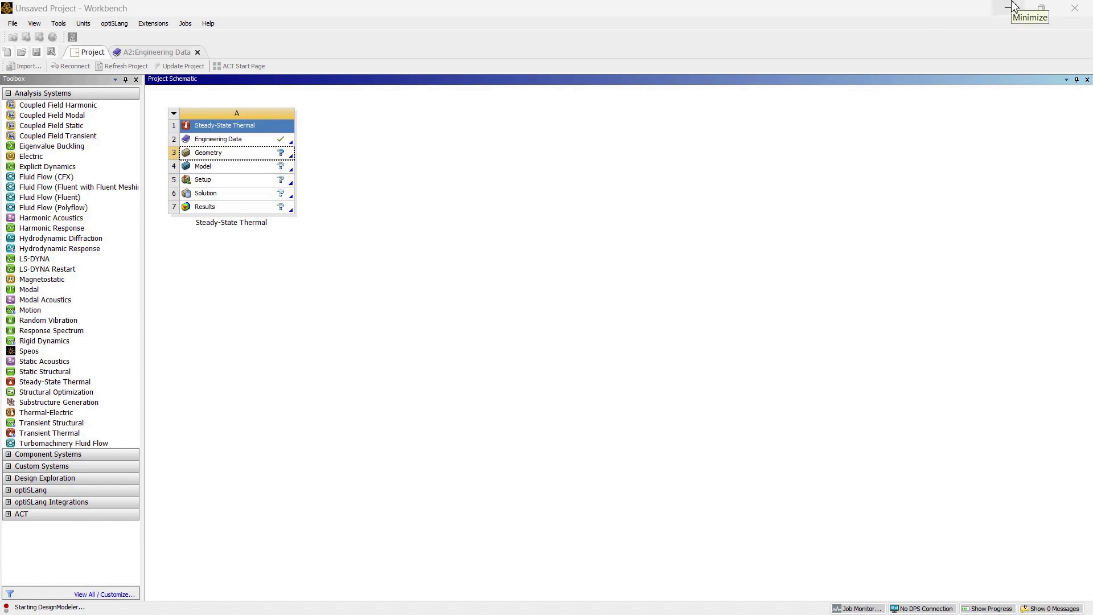
Step: Import turbineBlade.STEP into DesignModeler as external geometry
left_click(1014, 7)
right_click(388, 142)
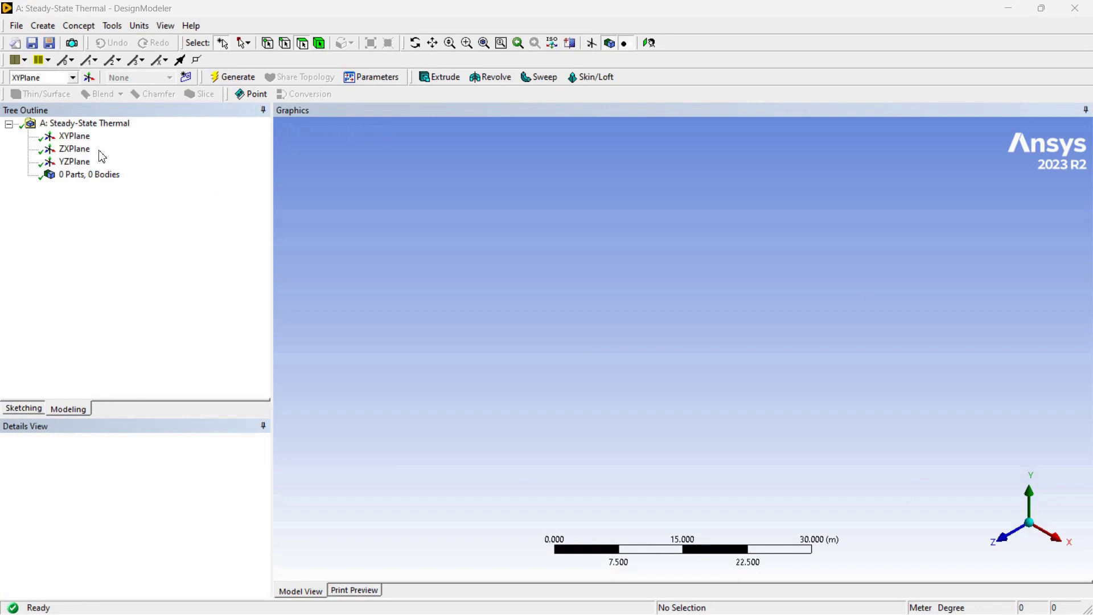
left_click(15, 26)
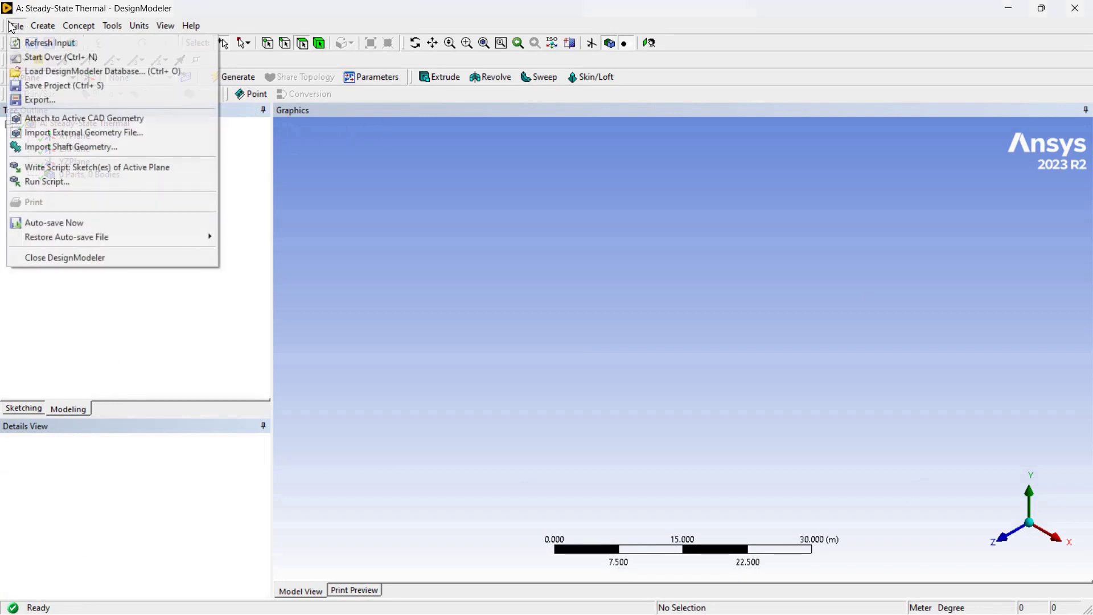
left_click(63, 135)
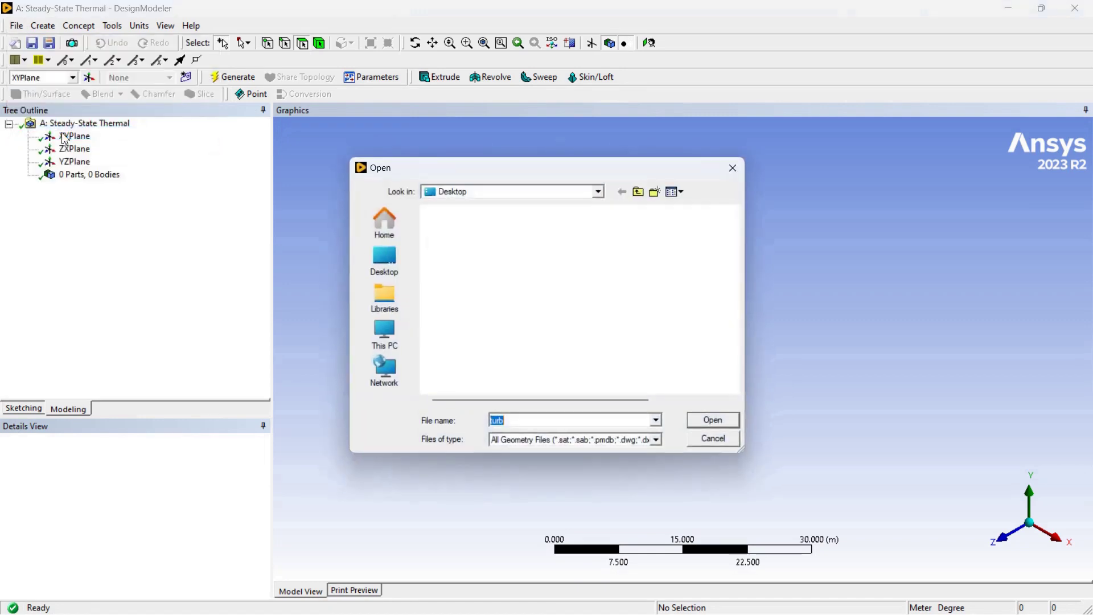
left_click(459, 229)
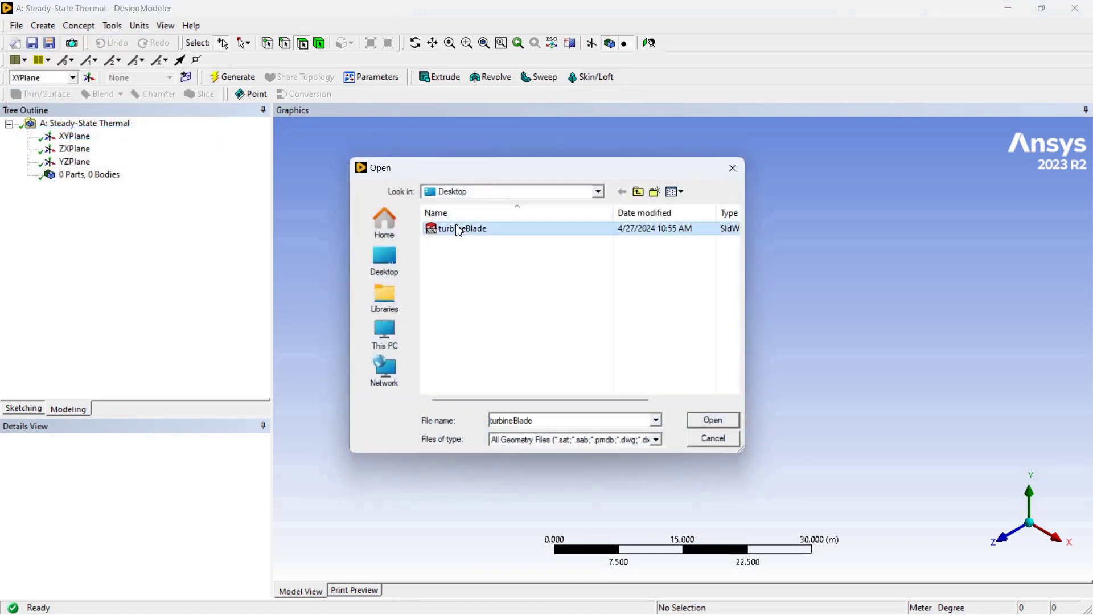
left_click_drag(551, 171, 497, 130)
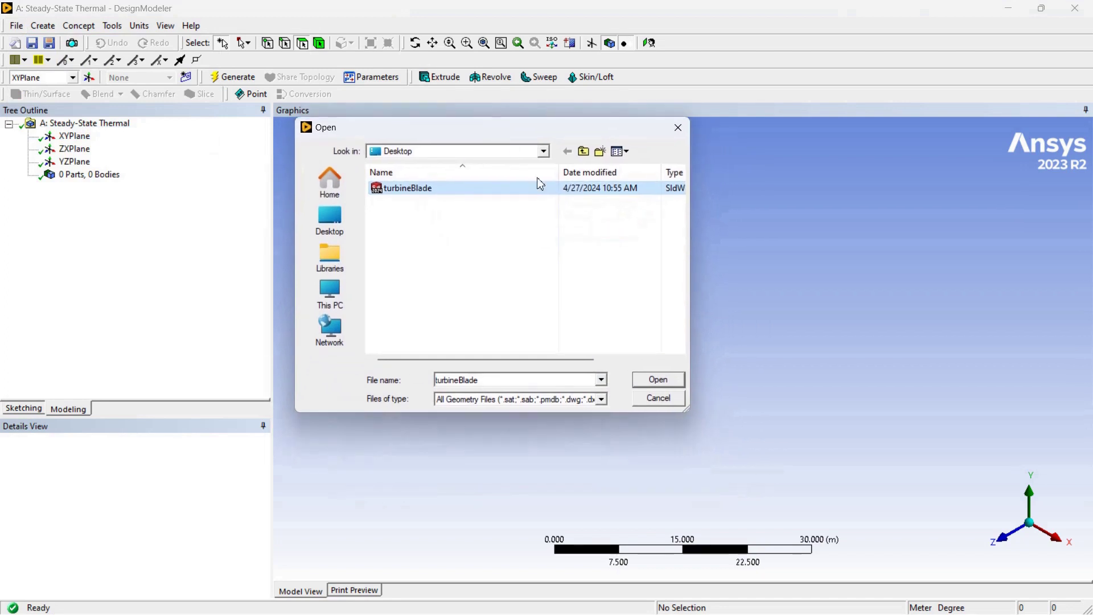
left_click(658, 380)
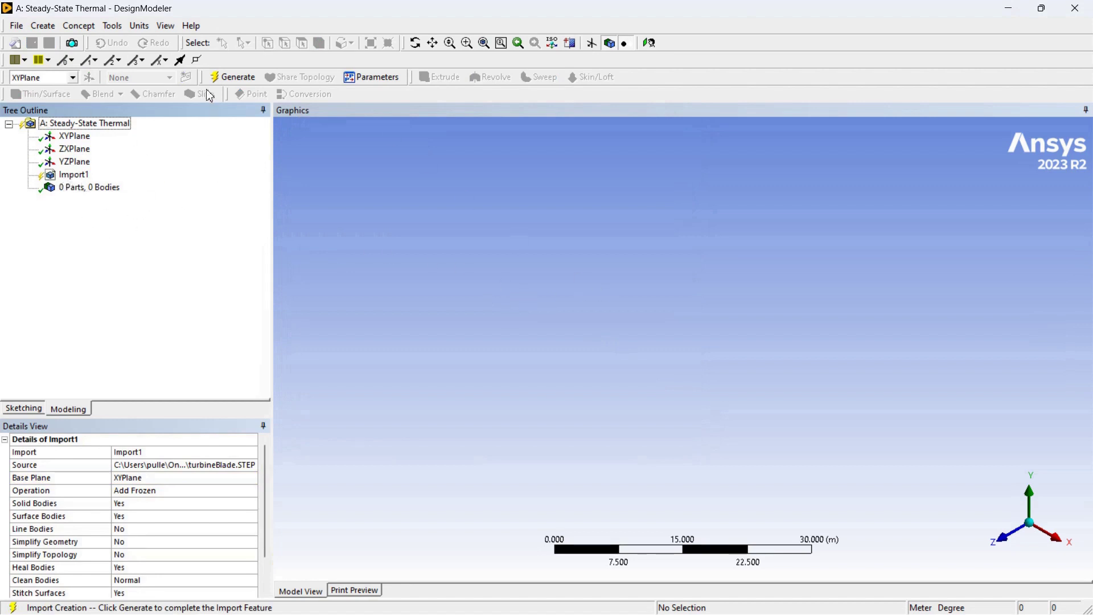
Step: Generate the imported turbine blade, orbit to inspect it, and check the tree shows 1 Part, 1 Body
left_click(231, 77)
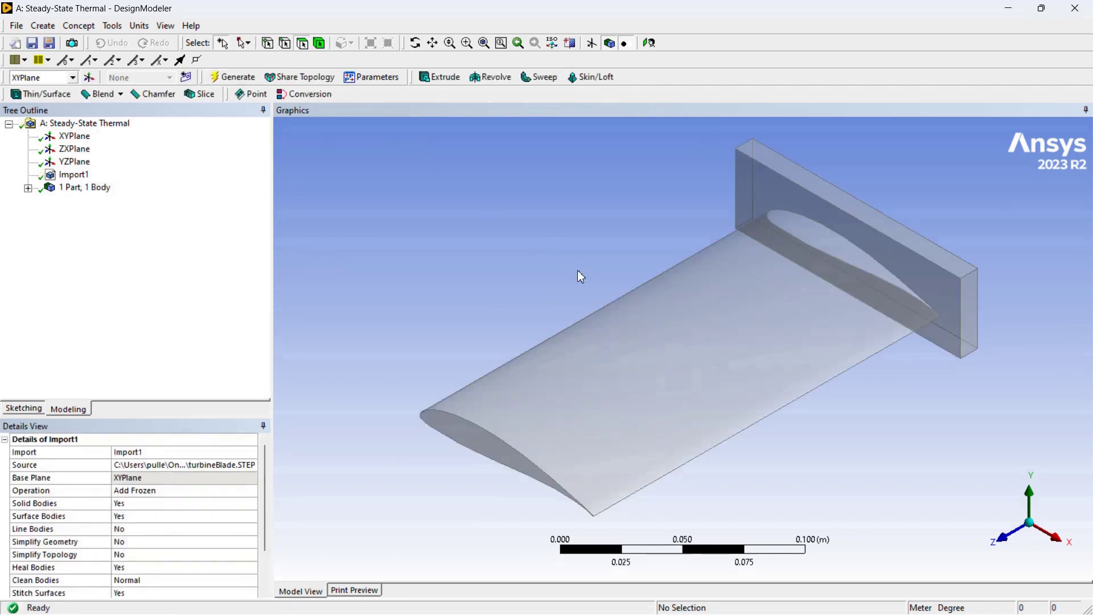
middle_click_drag(795, 464, 623, 421)
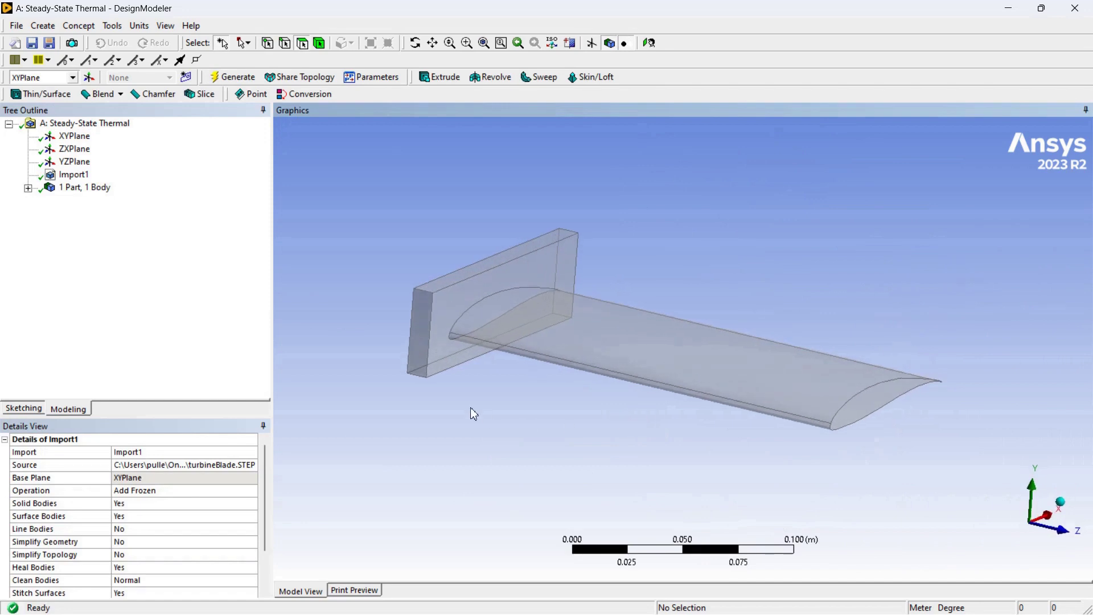
scroll(473, 414, "down", 1)
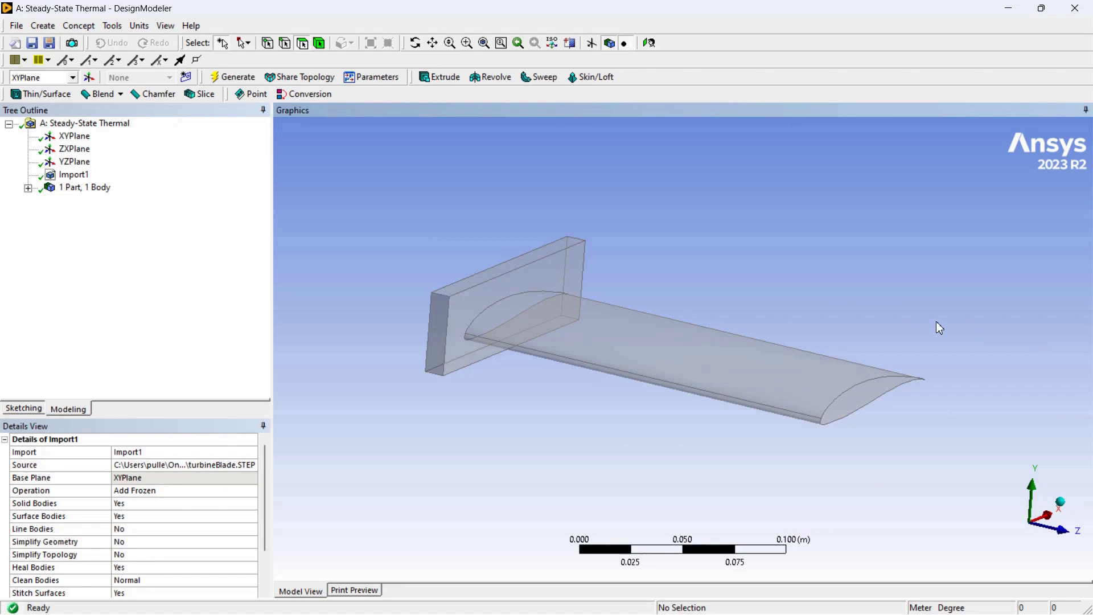
mouse_move(939, 328)
middle_mouse_down()
mouse_move(886, 303)
mouse_move(932, 273)
mouse_move(943, 335)
middle_mouse_up()
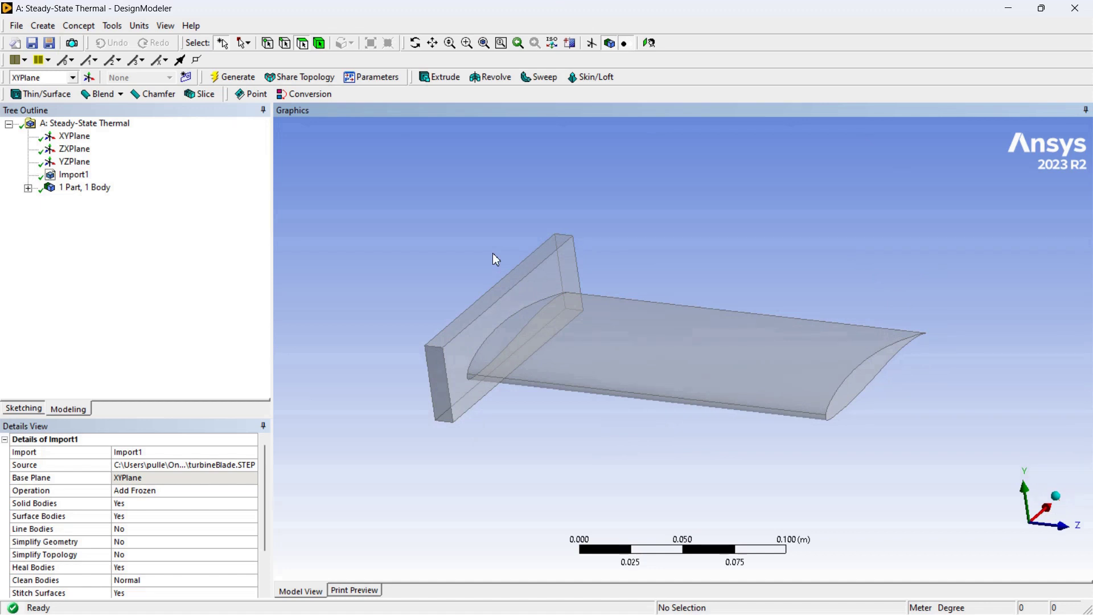
mouse_move(890, 292)
middle_mouse_down()
mouse_move(822, 283)
mouse_move(873, 269)
mouse_move(912, 320)
mouse_move(886, 305)
mouse_move(899, 292)
middle_mouse_up()
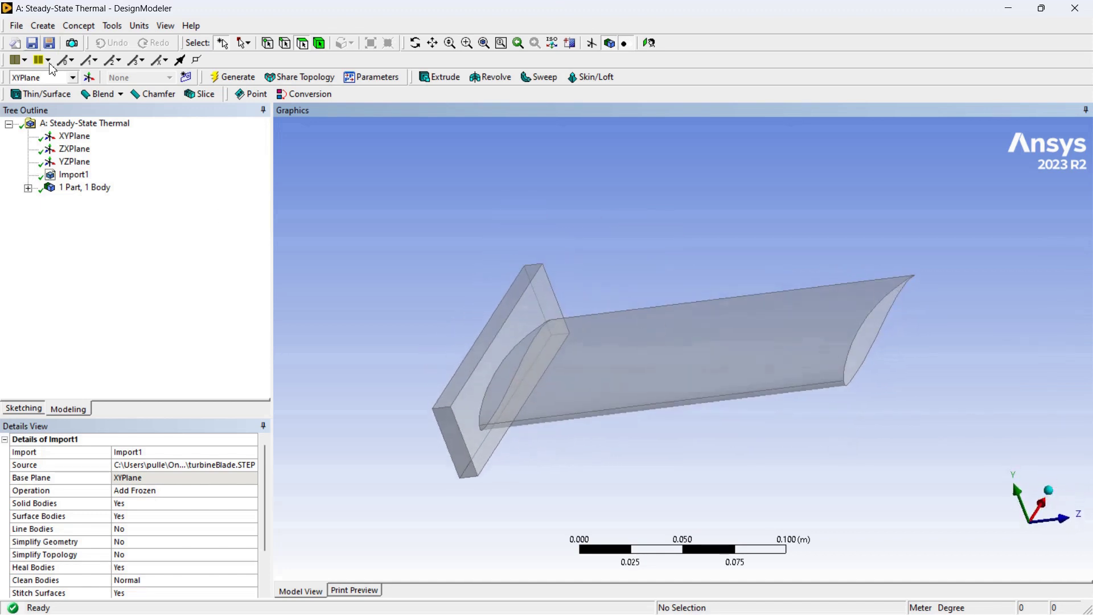
left_click(28, 188)
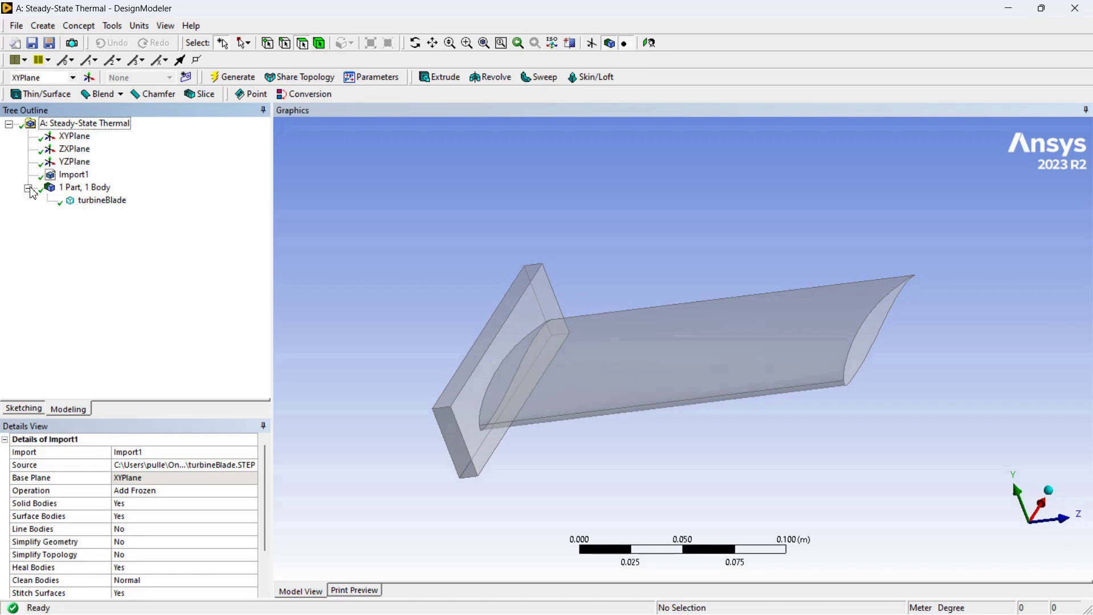
left_click(28, 187)
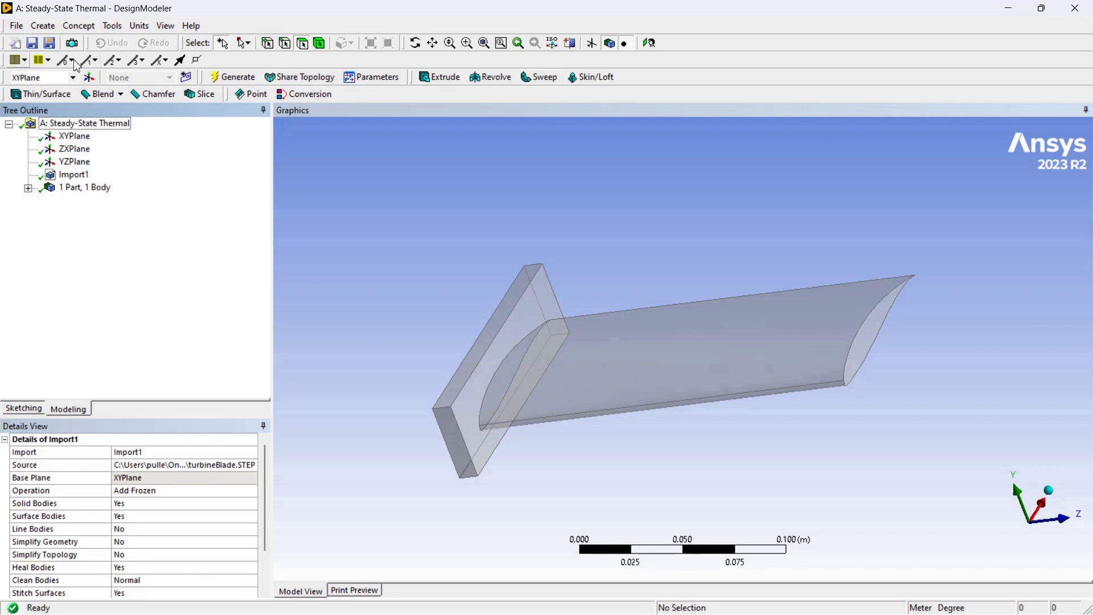